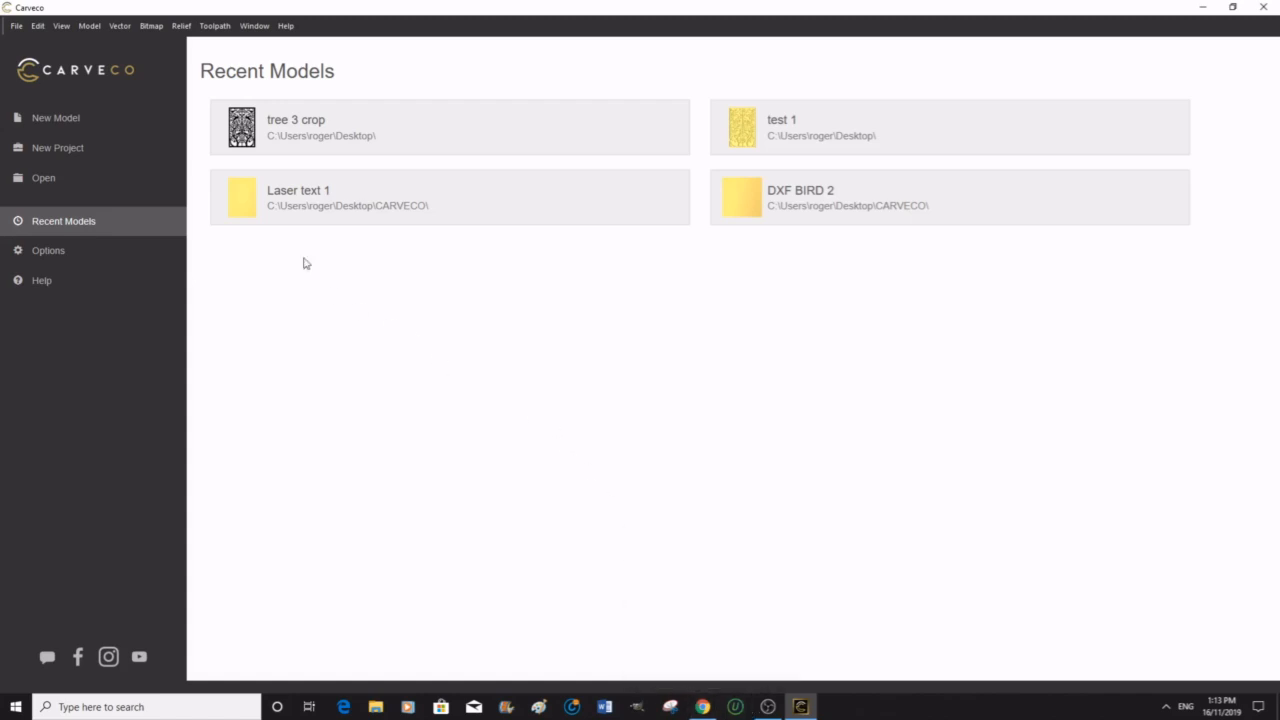
Step: Create a new model 220 mm wide by 280 mm high at maximum resolution in millimetres
{"action": "left_click", "coordinate": [56, 118]}
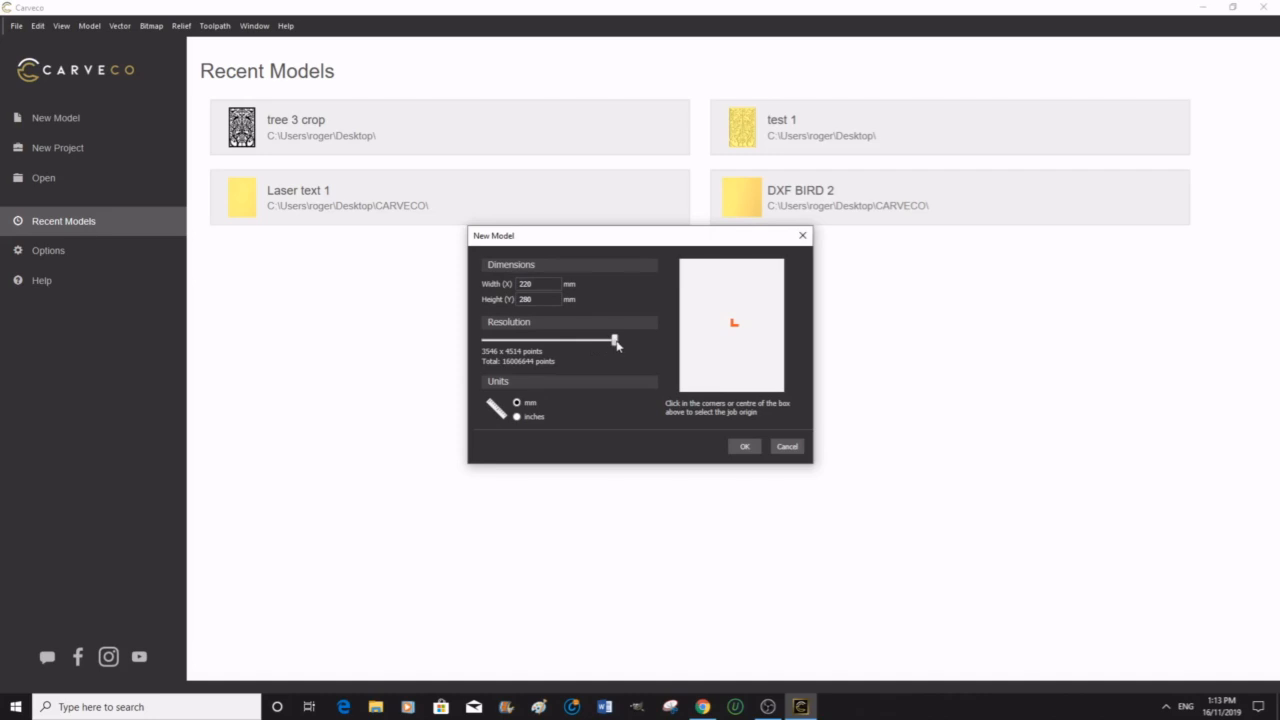
{"action": "mouse_move", "coordinate": [617, 345]}
{"action": "left_mouse_down"}
{"action": "mouse_move", "coordinate": [540, 345]}
{"action": "mouse_move", "coordinate": [617, 346]}
{"action": "left_mouse_up"}
{"action": "left_click", "coordinate": [525, 299]}
{"action": "left_click", "coordinate": [527, 284]}
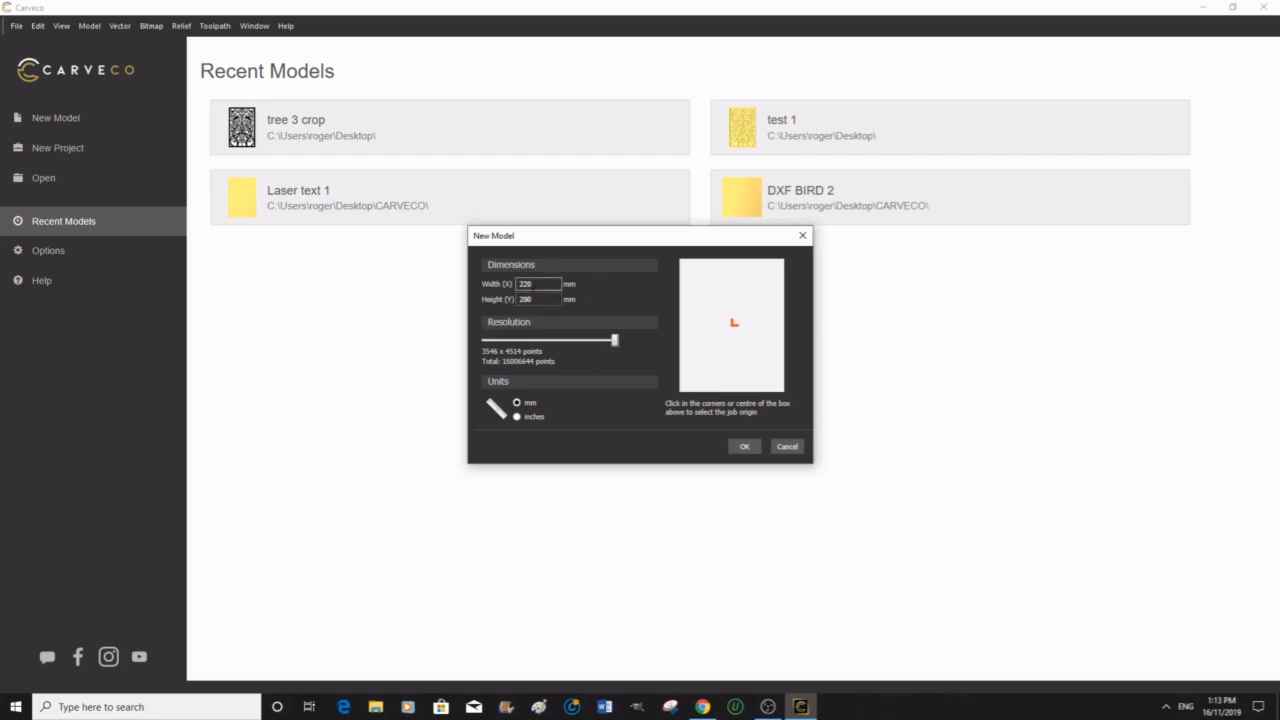
{"action": "left_click", "coordinate": [534, 301]}
{"action": "left_click", "coordinate": [535, 284]}
{"action": "left_click", "coordinate": [530, 299]}
{"action": "left_click", "coordinate": [744, 447]}
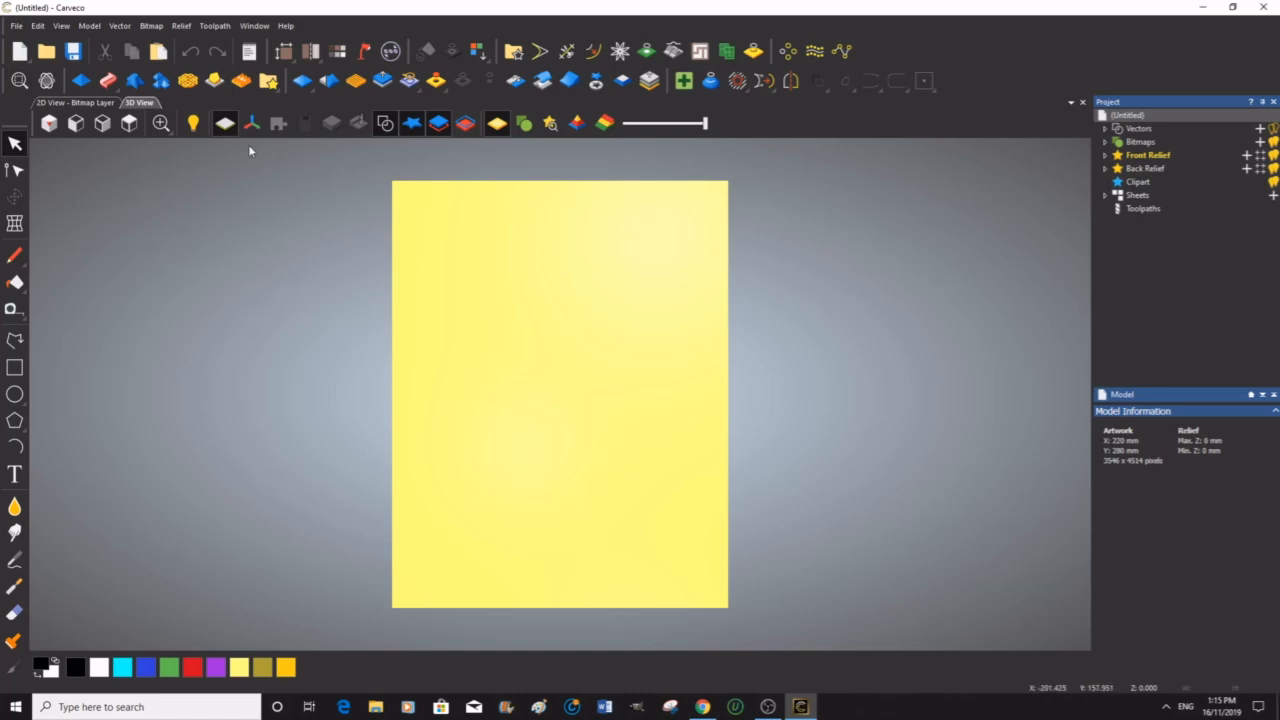
Step: Open the relief clipart library and load the Shield2 clipart from the Crests category
{"action": "left_click", "coordinate": [269, 82]}
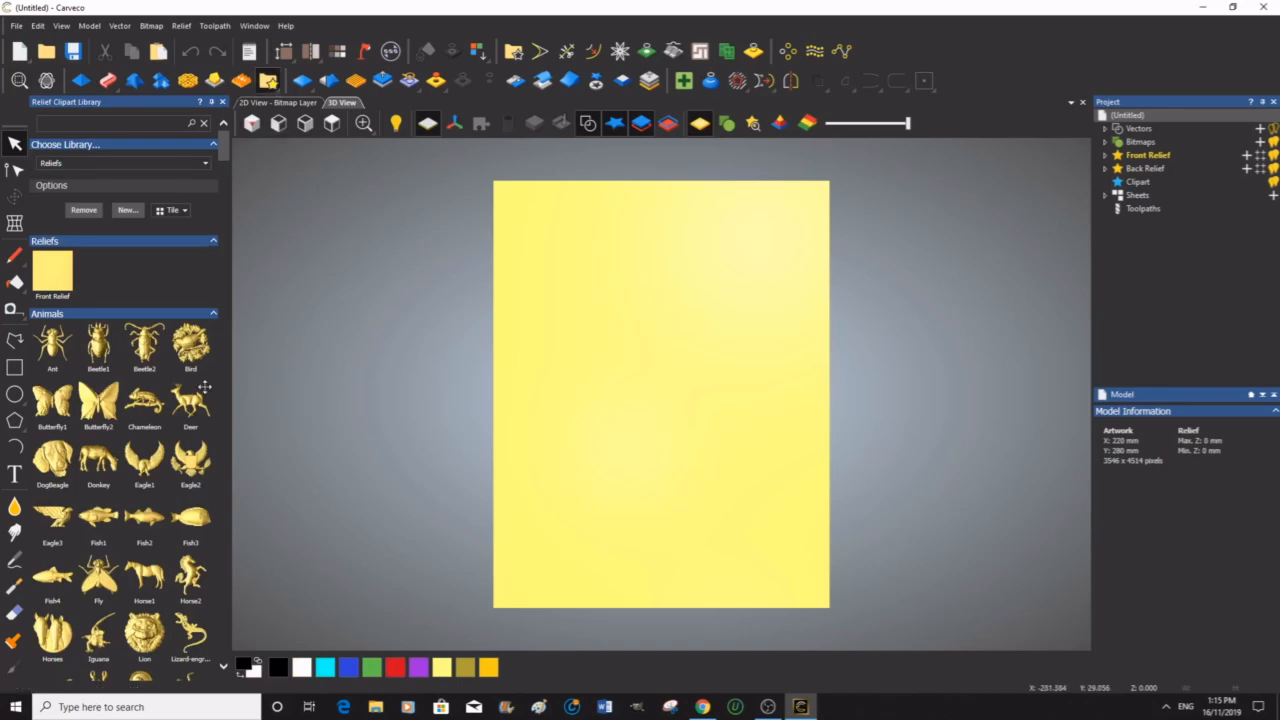
{"action": "scroll", "coordinate": [190, 413], "scroll_direction": "down", "scroll_amount": 4}
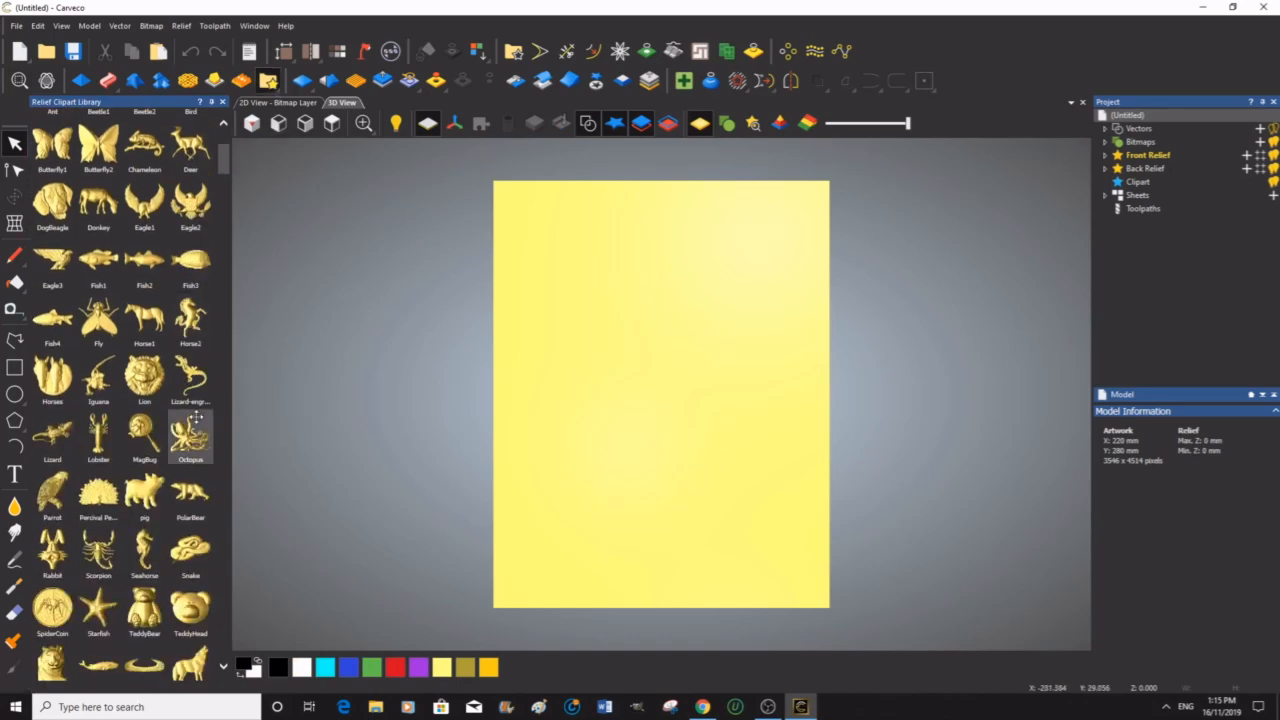
{"action": "scroll", "coordinate": [196, 413], "scroll_direction": "down", "scroll_amount": 1}
{"action": "scroll", "coordinate": [196, 413], "scroll_direction": "down", "scroll_amount": 2}
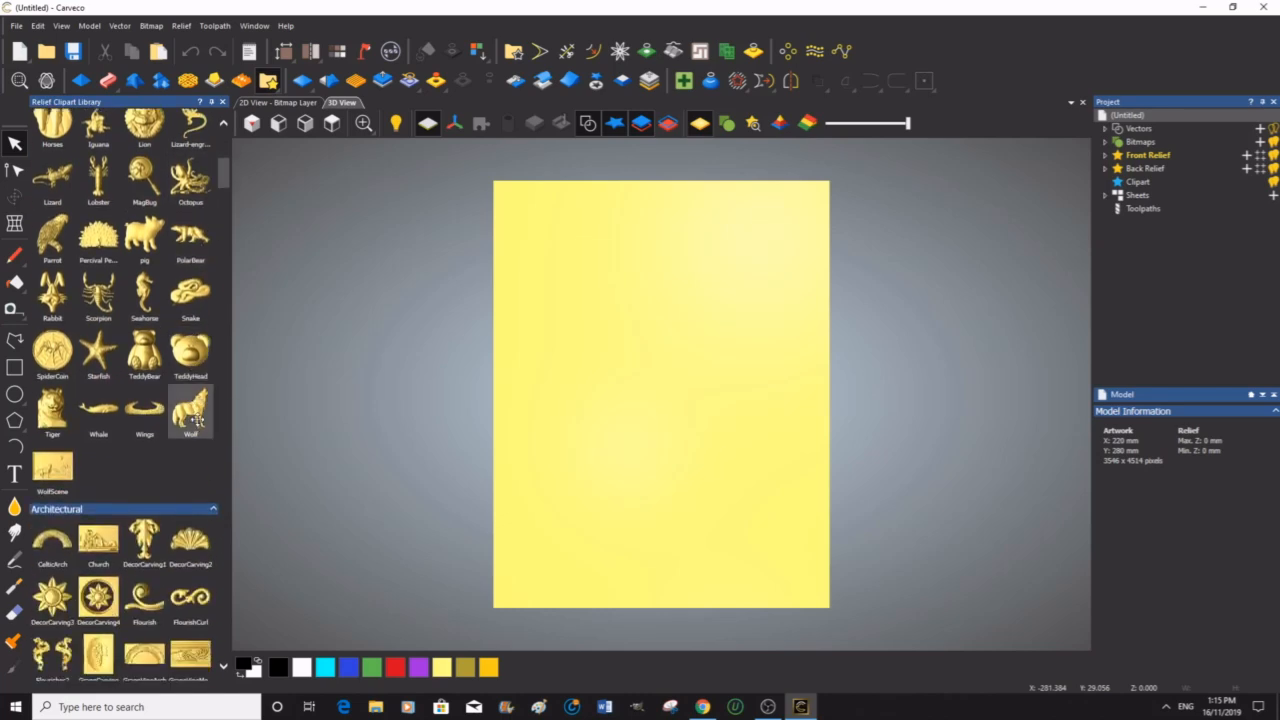
{"action": "scroll", "coordinate": [200, 420], "scroll_direction": "down", "scroll_amount": 1}
{"action": "scroll", "coordinate": [200, 422], "scroll_direction": "down", "scroll_amount": 3}
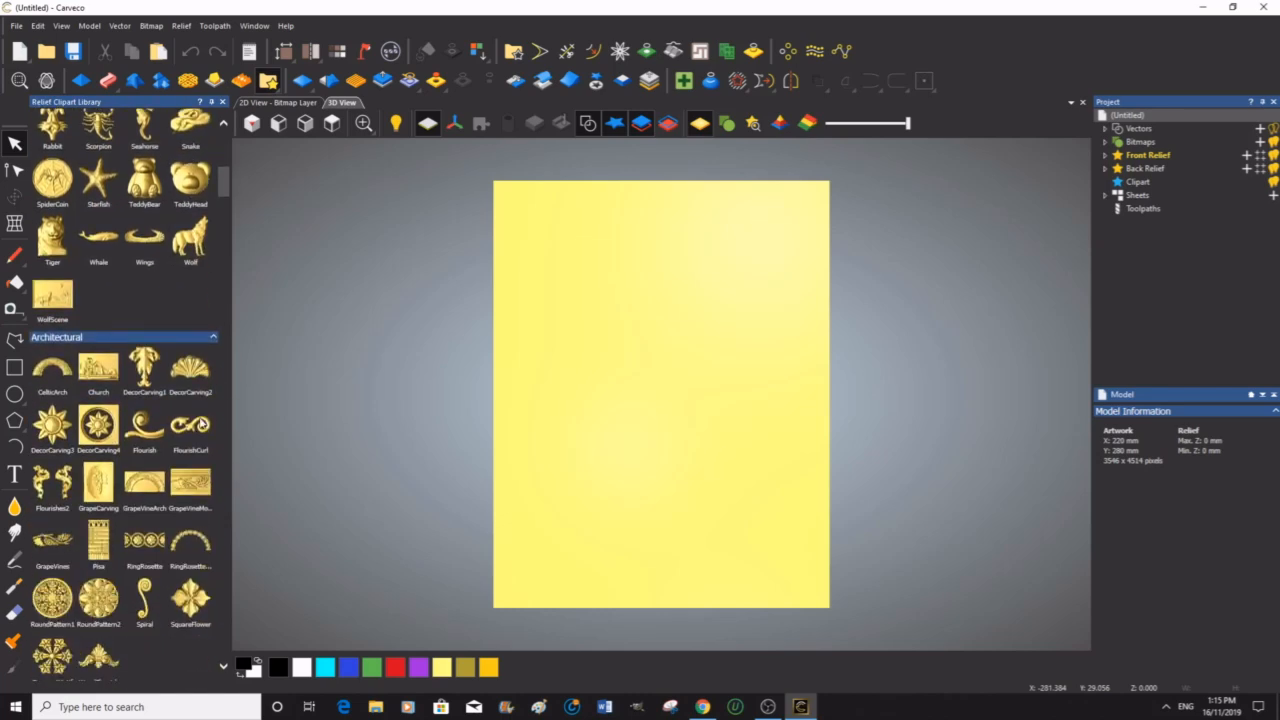
{"action": "scroll", "coordinate": [200, 422], "scroll_direction": "down", "scroll_amount": 6}
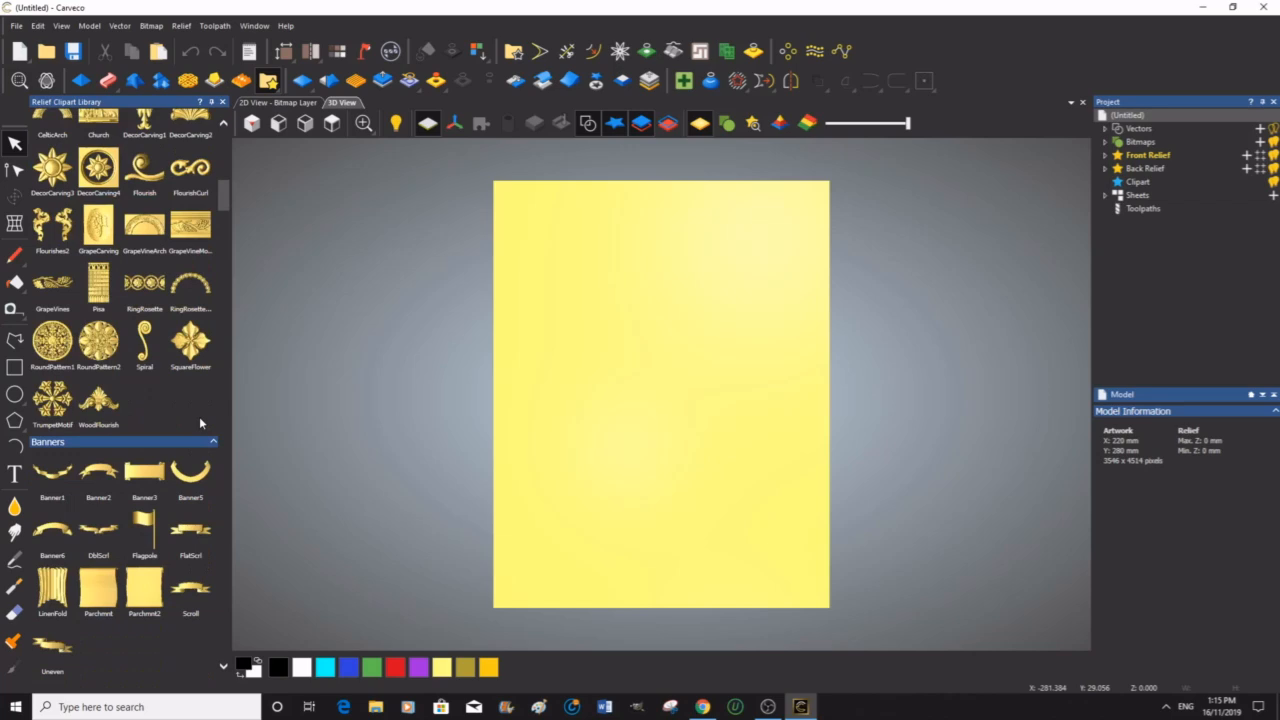
{"action": "scroll", "coordinate": [200, 422], "scroll_direction": "down", "scroll_amount": 5}
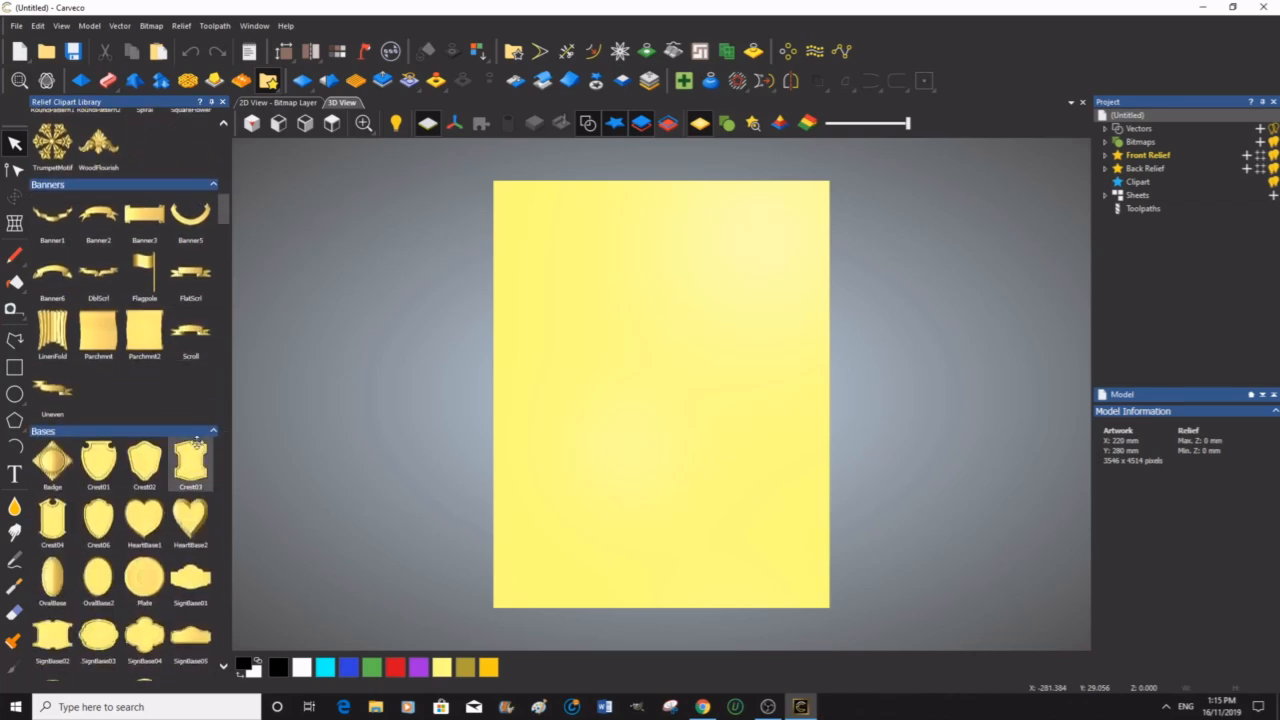
{"action": "scroll", "coordinate": [192, 445], "scroll_direction": "down", "scroll_amount": 3}
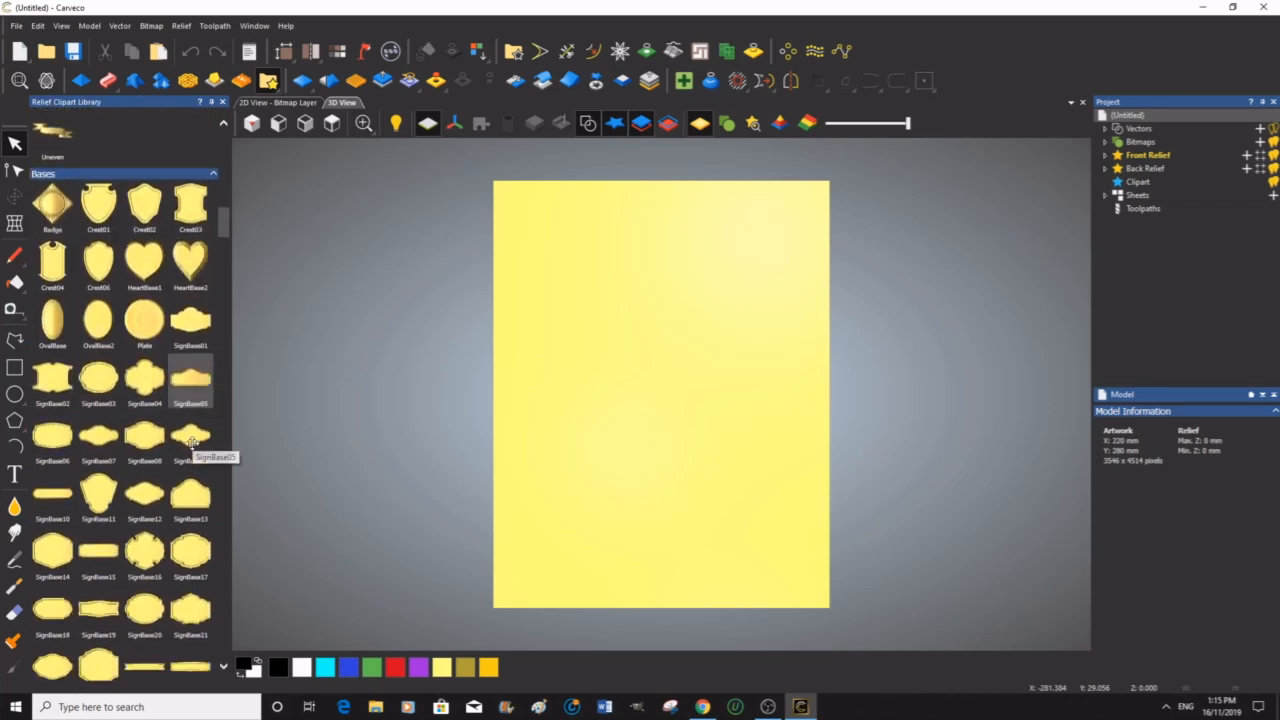
{"action": "scroll", "coordinate": [192, 448], "scroll_direction": "down", "scroll_amount": 5}
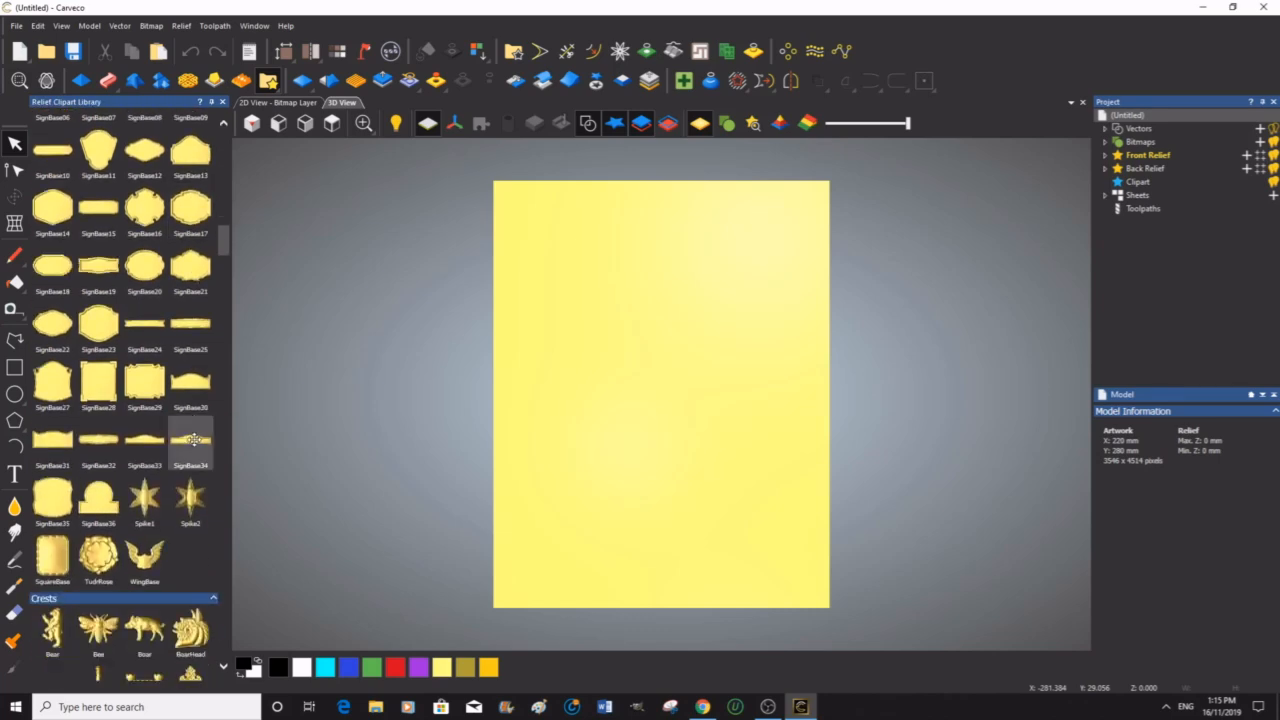
{"action": "scroll", "coordinate": [196, 440], "scroll_direction": "down", "scroll_amount": 2}
{"action": "scroll", "coordinate": [196, 440], "scroll_direction": "down", "scroll_amount": 6}
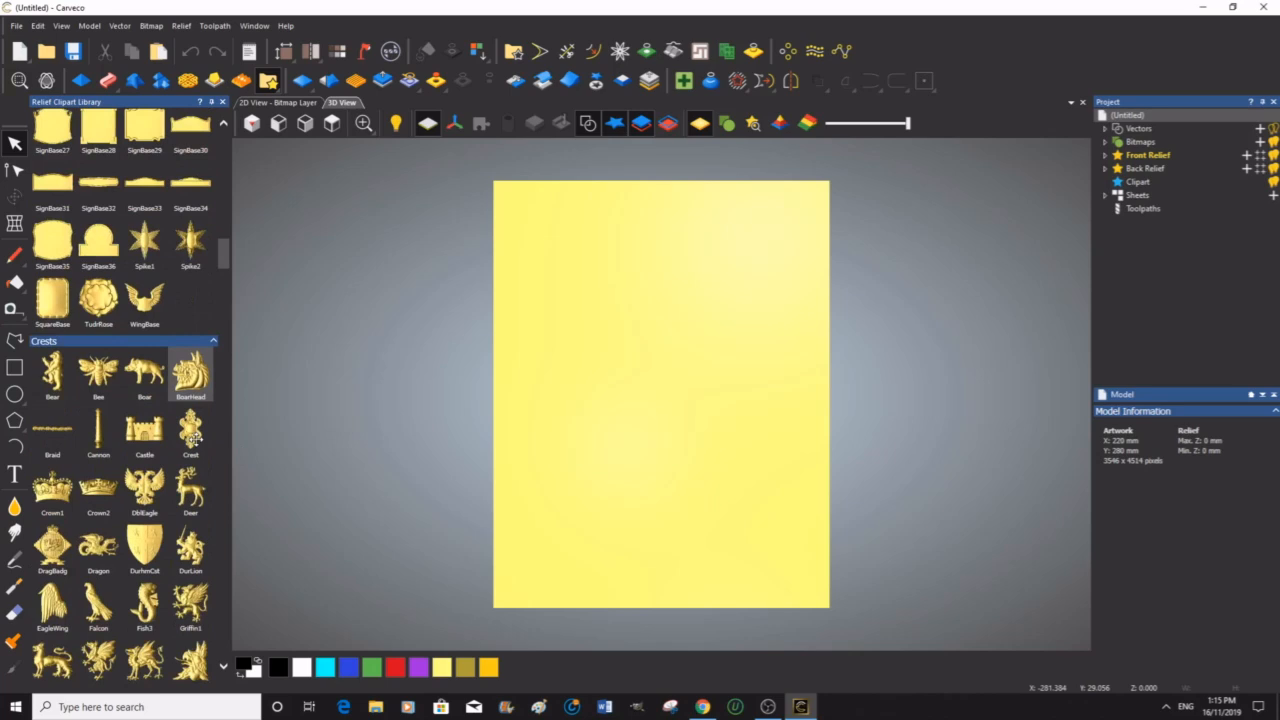
{"action": "scroll", "coordinate": [196, 440], "scroll_direction": "up", "scroll_amount": 1}
{"action": "scroll", "coordinate": [196, 440], "scroll_direction": "down", "scroll_amount": 2}
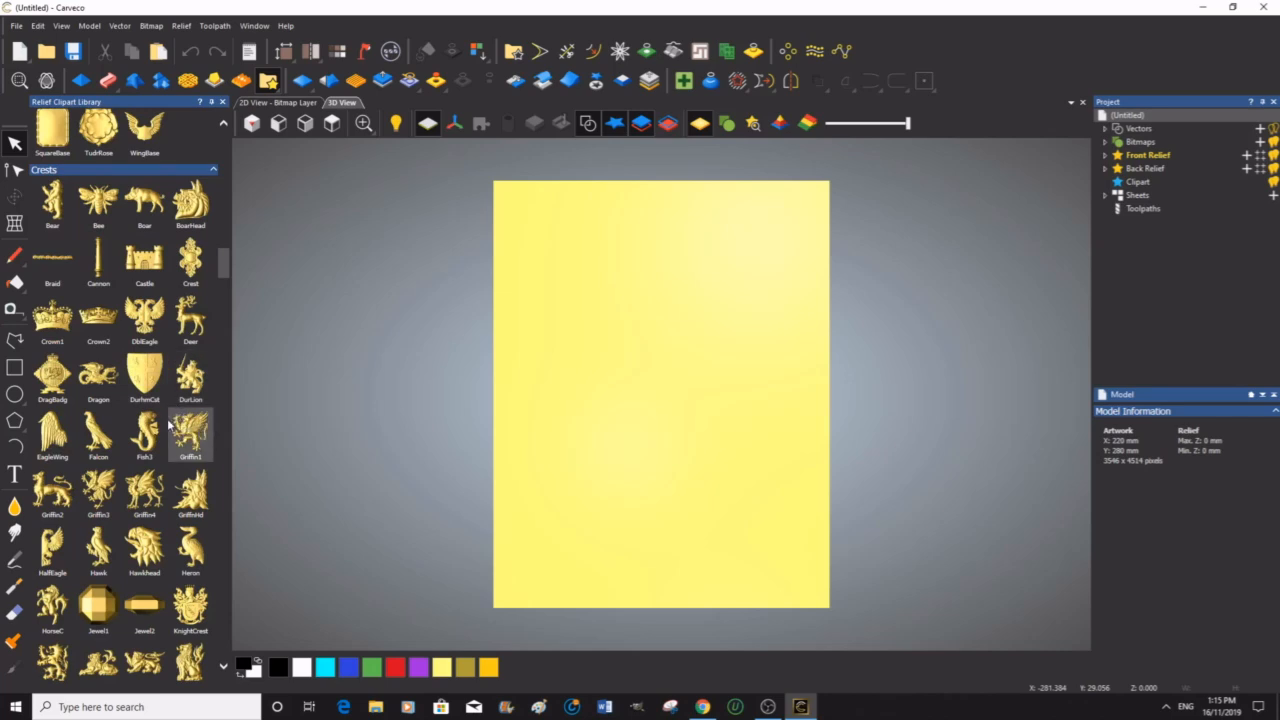
{"action": "scroll", "coordinate": [172, 425], "scroll_direction": "down", "scroll_amount": 6}
{"action": "scroll", "coordinate": [172, 425], "scroll_direction": "down", "scroll_amount": 2}
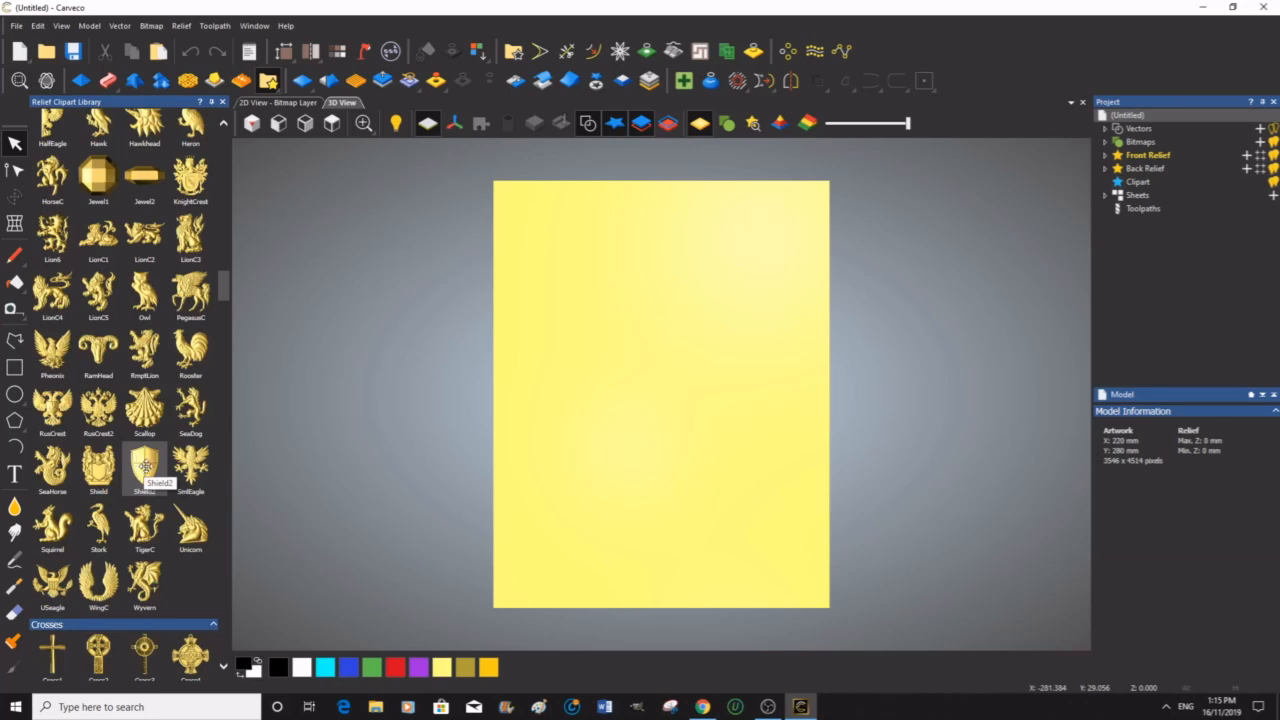
{"action": "double_click", "coordinate": [146, 467]}
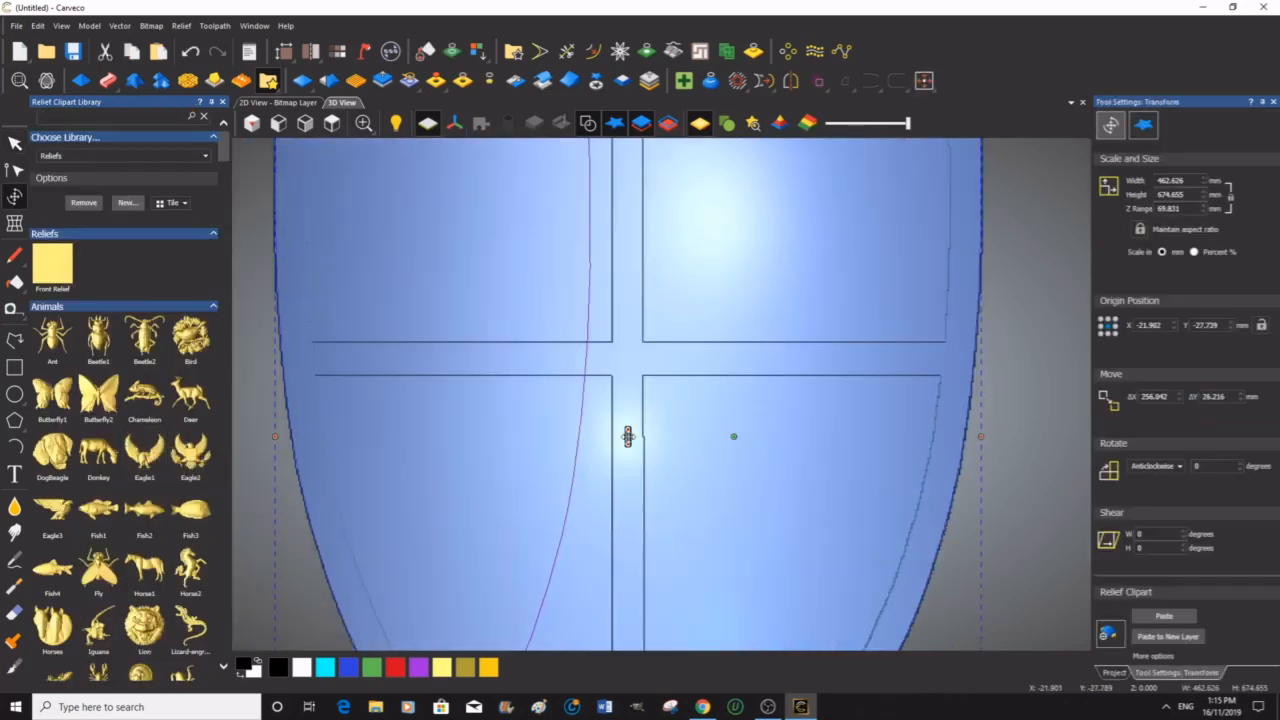
Step: Scale the shield clipart to 185 mm wide, 250 mm high, with a Z range of 19 mm
{"action": "left_click_drag", "start_coordinate": [628, 445], "coordinate": [626, 445]}
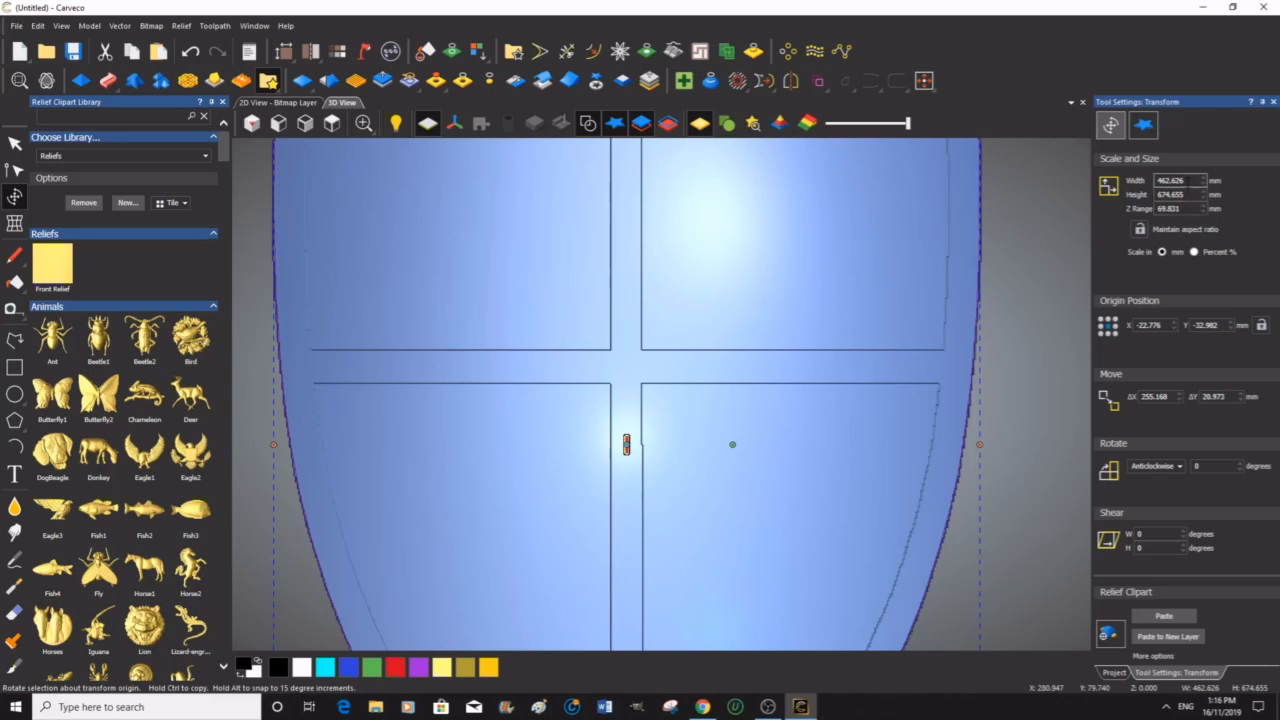
{"action": "left_click_drag", "start_coordinate": [1190, 181], "coordinate": [1156, 182]}
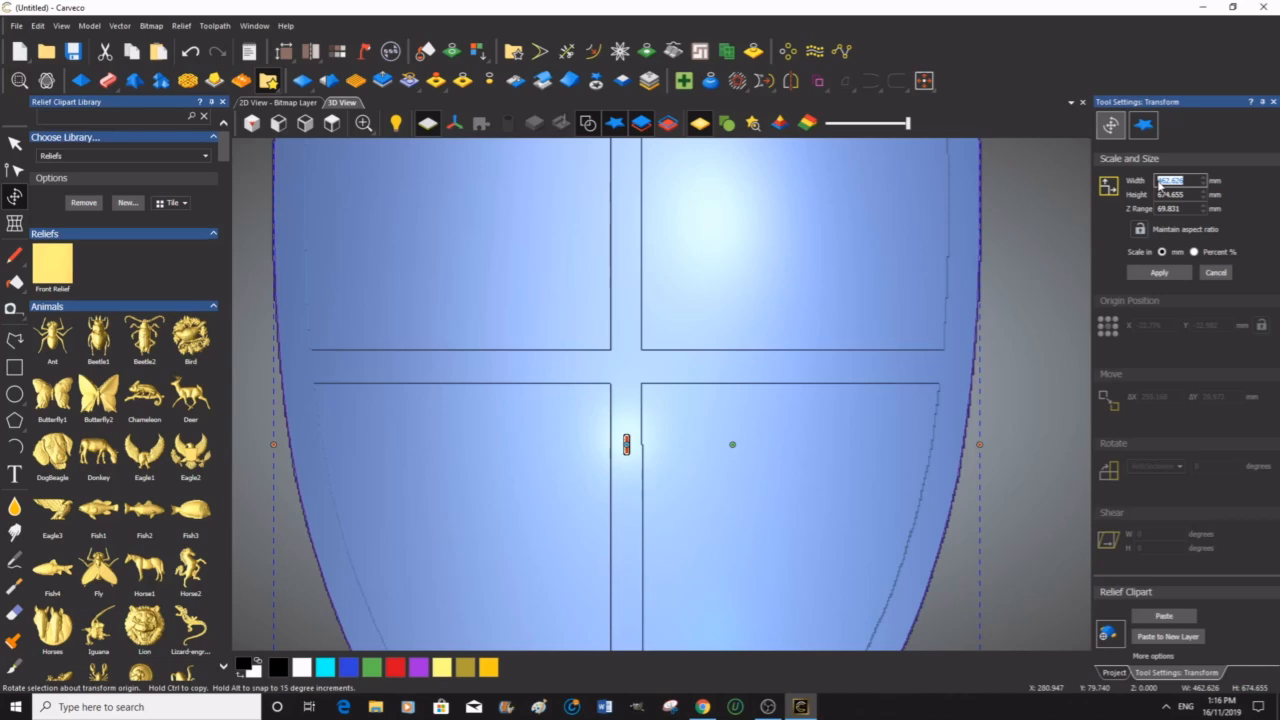
{"action": "type", "text": "185"}
{"action": "key", "text": "Tab"}
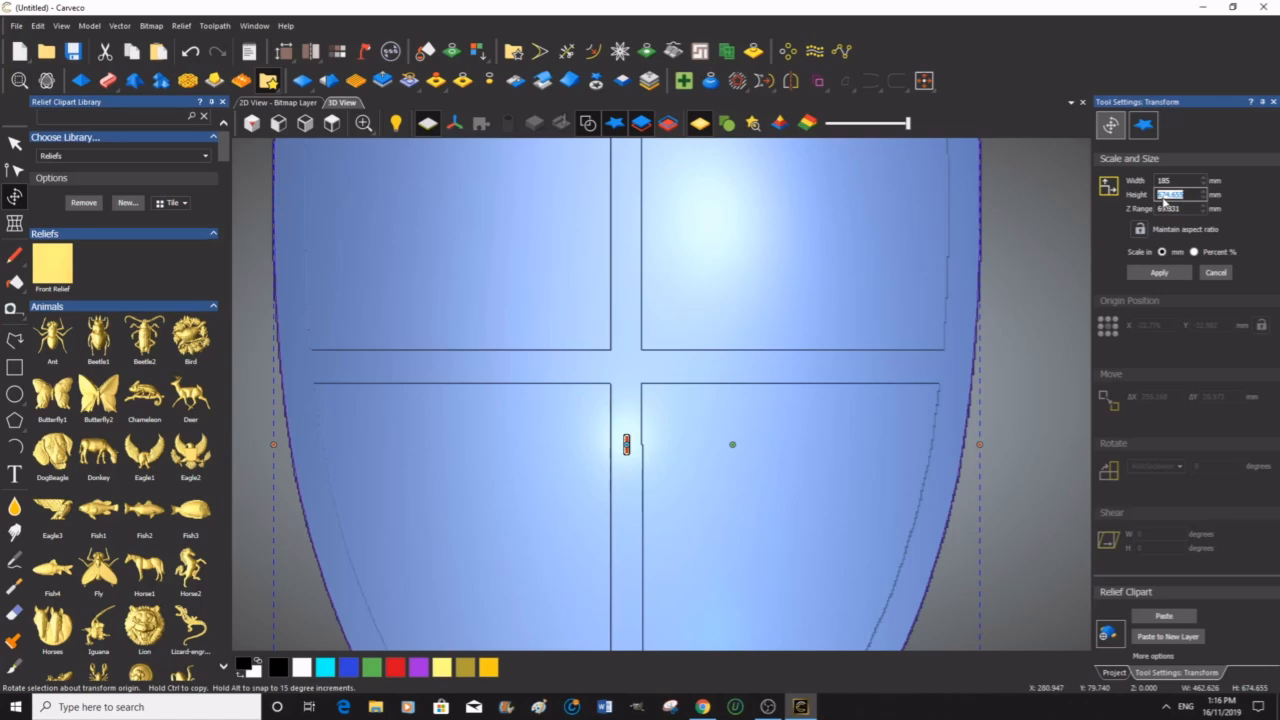
{"action": "type", "text": "250"}
{"action": "key", "text": "Tab"}
{"action": "left_click_drag", "start_coordinate": [1179, 210], "coordinate": [1157, 210]}
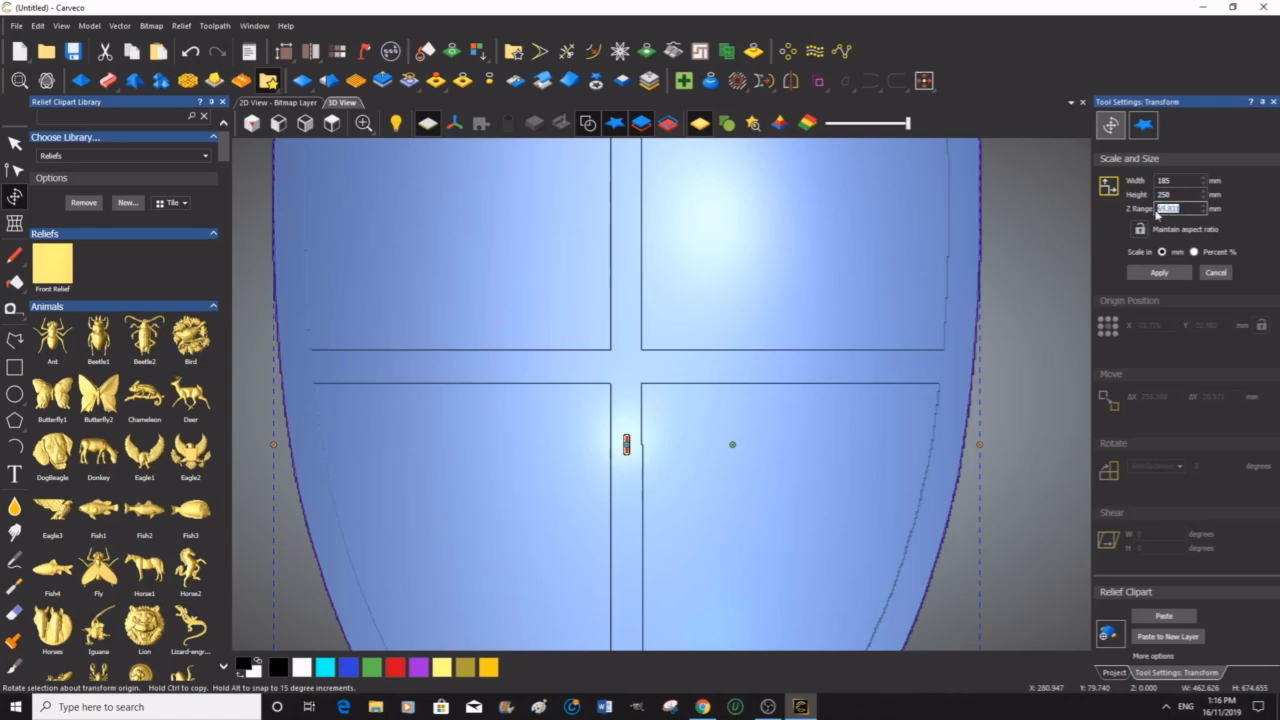
{"action": "type", "text": "10"}
{"action": "left_click", "coordinate": [1160, 272]}
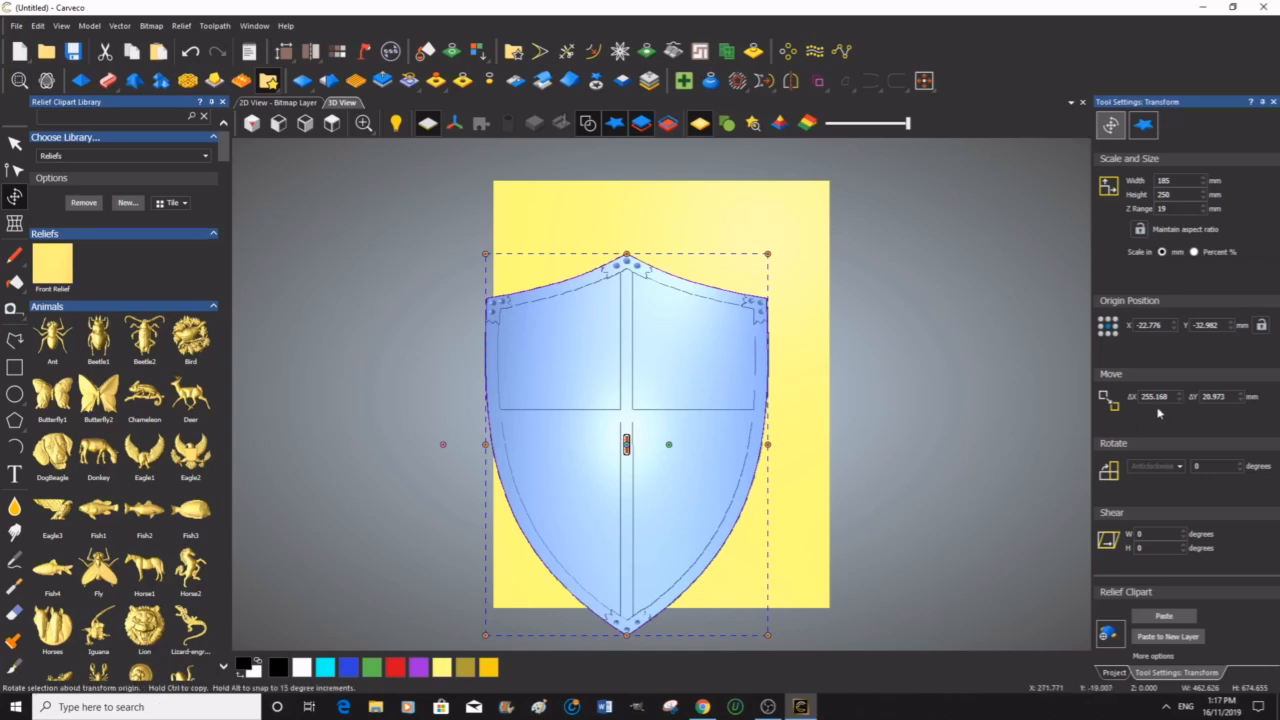
Step: Set the shield's origin position to X 0 and Y 0, then paste it into the relief
{"action": "left_click", "coordinate": [1155, 325]}
{"action": "left_click_drag", "start_coordinate": [1164, 325], "coordinate": [1141, 325]}
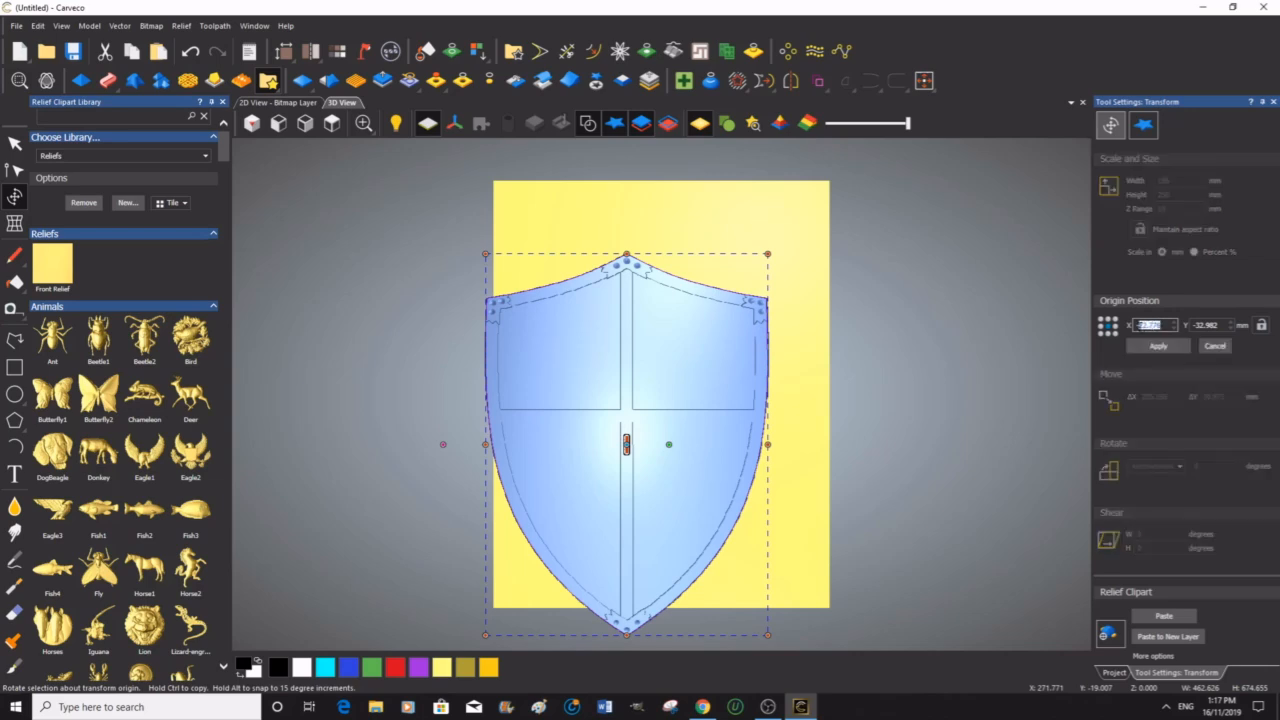
{"action": "type", "text": "0"}
{"action": "left_click", "coordinate": [1227, 325]}
{"action": "left_click_drag", "start_coordinate": [1215, 325], "coordinate": [1197, 325]}
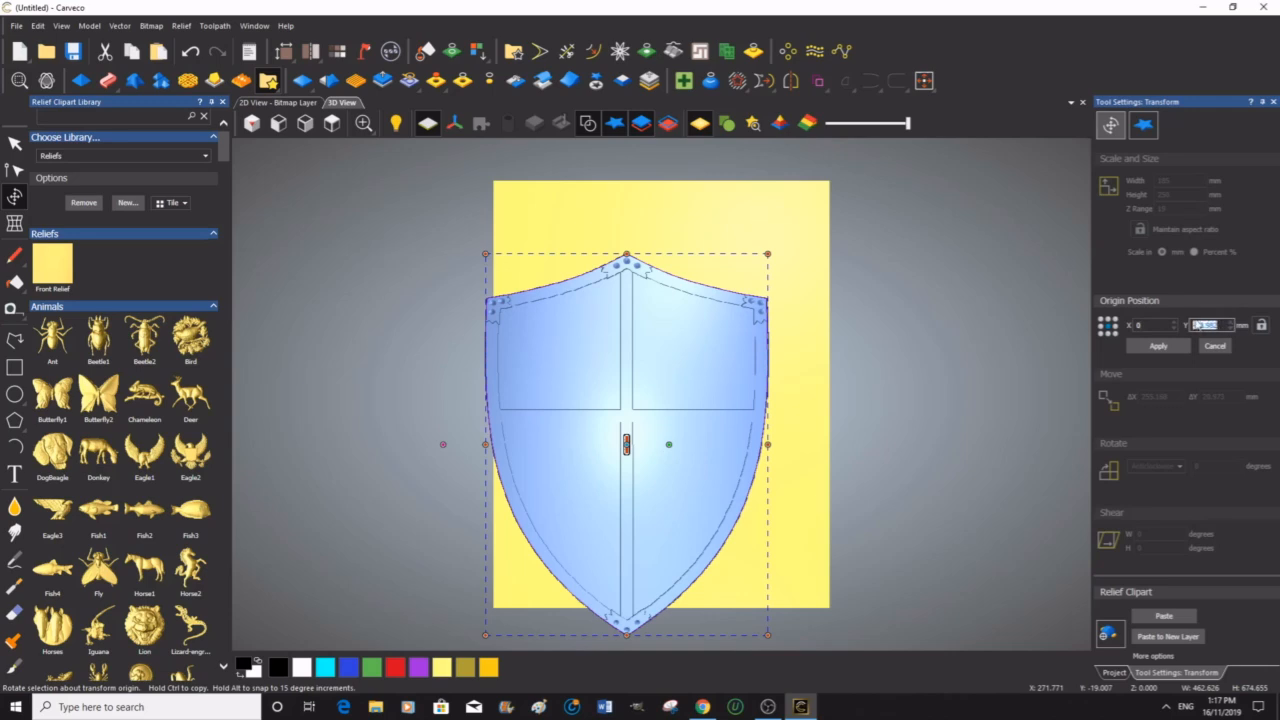
{"action": "key", "text": "BackSpace"}
{"action": "type", "text": "0"}
{"action": "left_click", "coordinate": [1160, 346]}
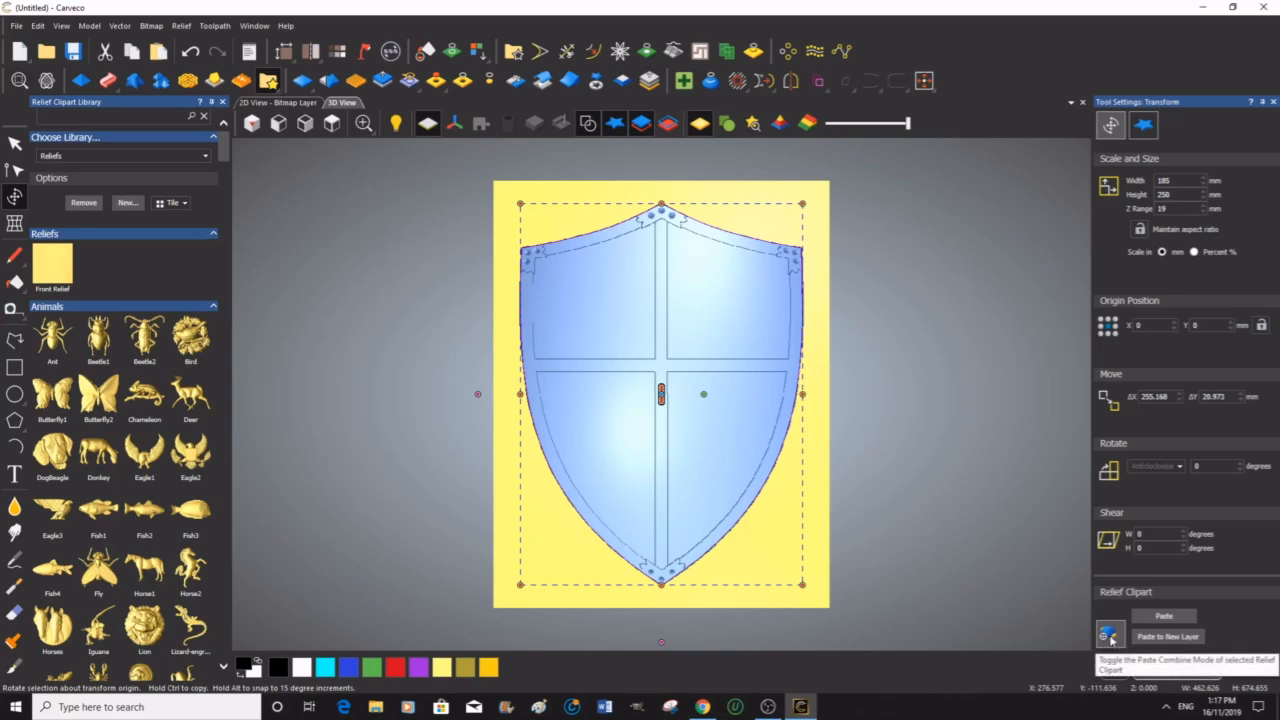
{"action": "left_click", "coordinate": [1165, 617]}
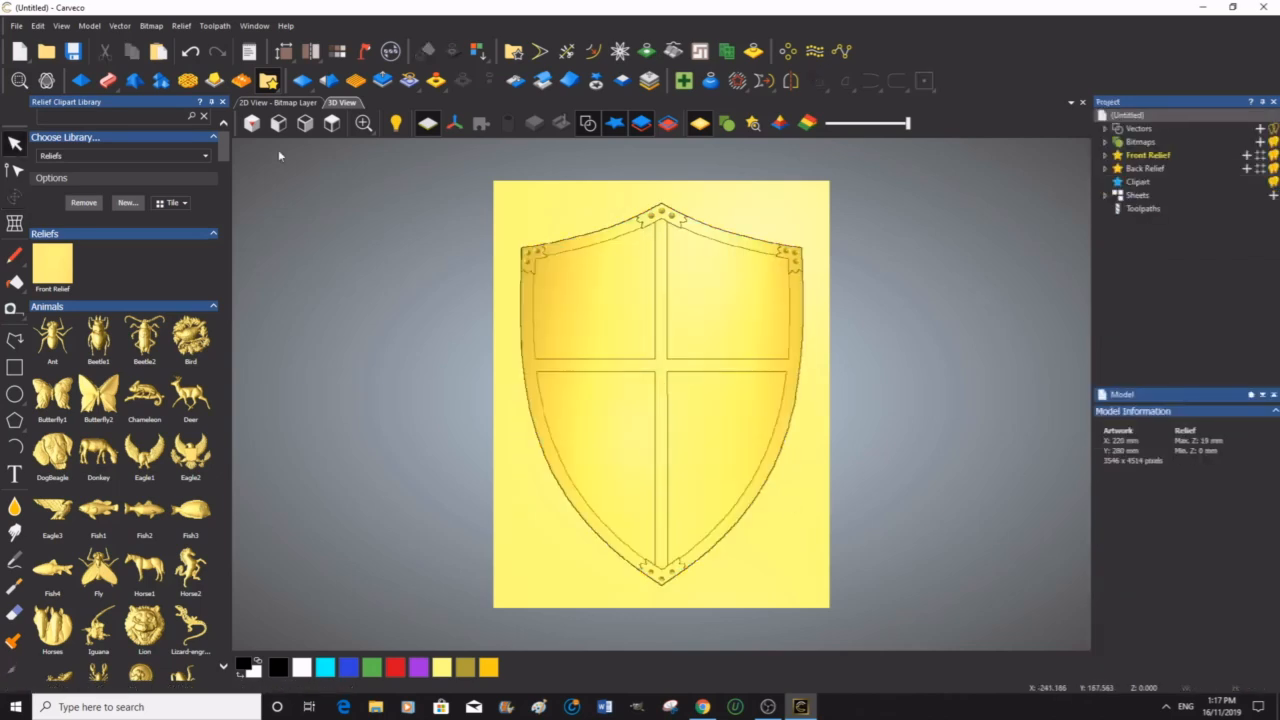
Step: Inspect the pasted shield relief from several viewing angles, ending in the top view
{"action": "left_click", "coordinate": [222, 102]}
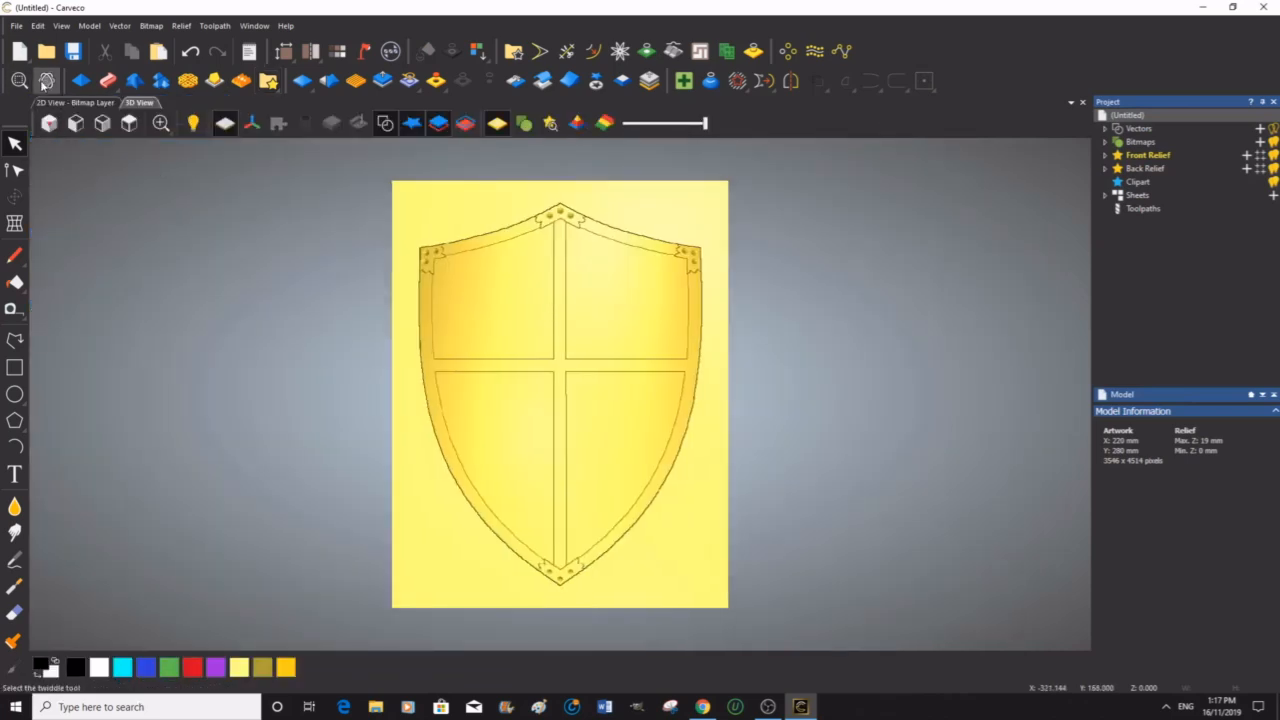
{"action": "left_click_drag", "start_coordinate": [443, 563], "coordinate": [646, 449]}
{"action": "left_click_drag", "start_coordinate": [490, 340], "coordinate": [331, 366]}
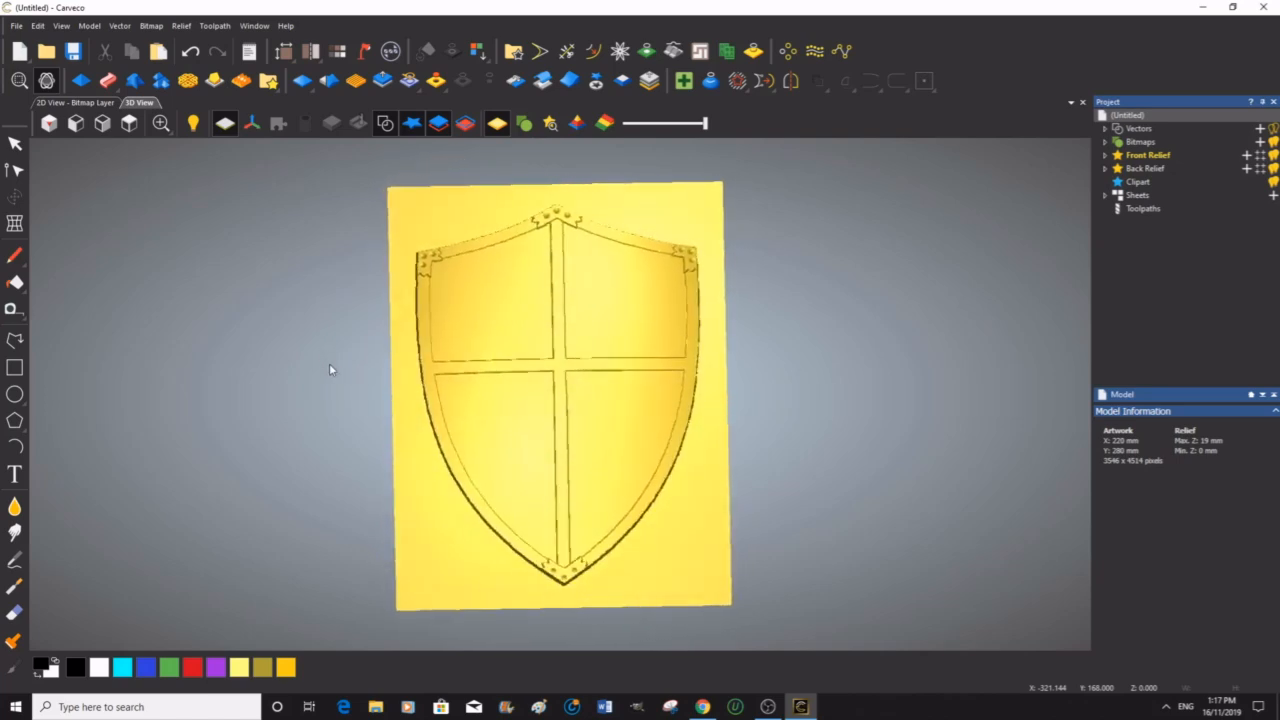
{"action": "left_click", "coordinate": [130, 123]}
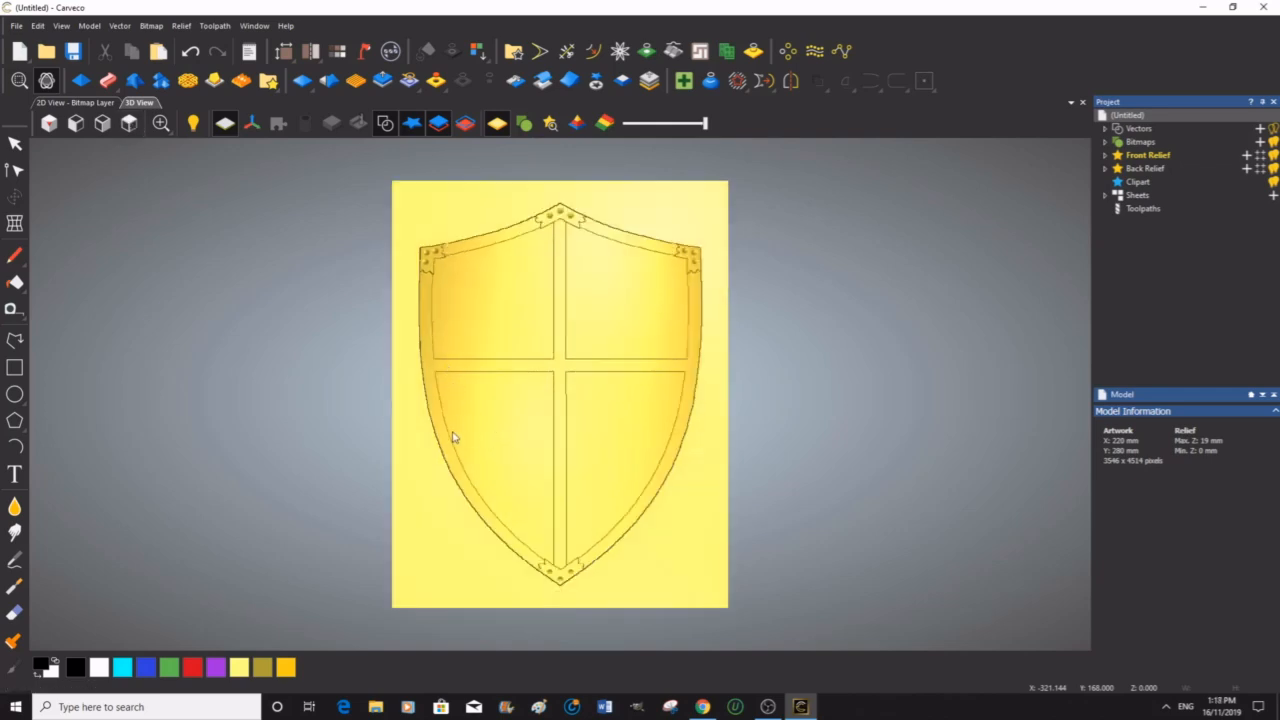
{"action": "left_click_drag", "start_coordinate": [463, 450], "coordinate": [523, 514]}
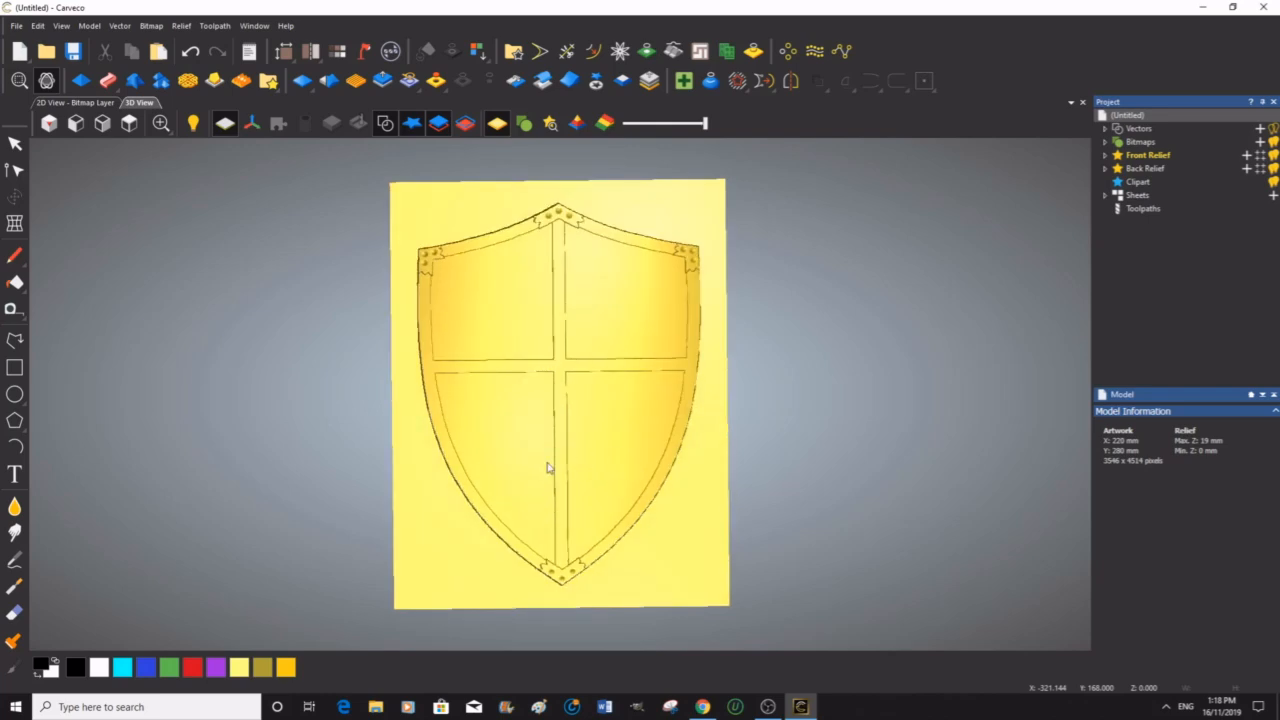
{"action": "left_click", "coordinate": [130, 123]}
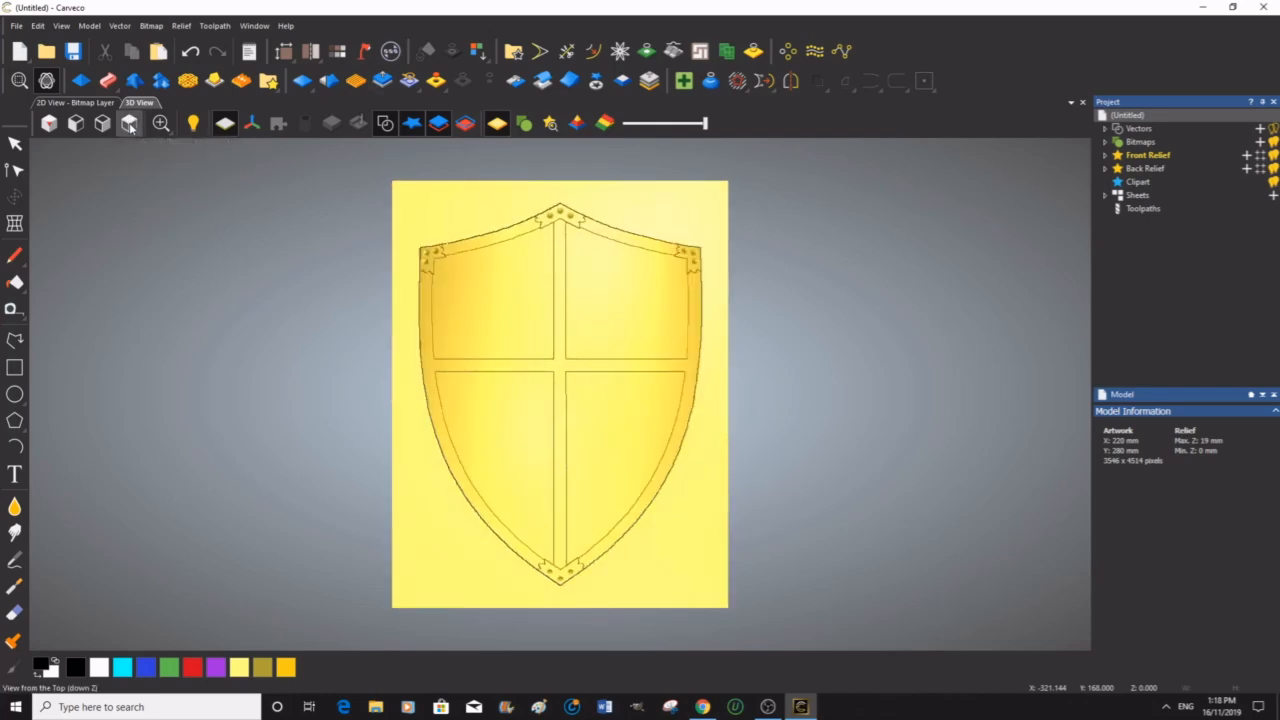
{"action": "left_click", "coordinate": [103, 123]}
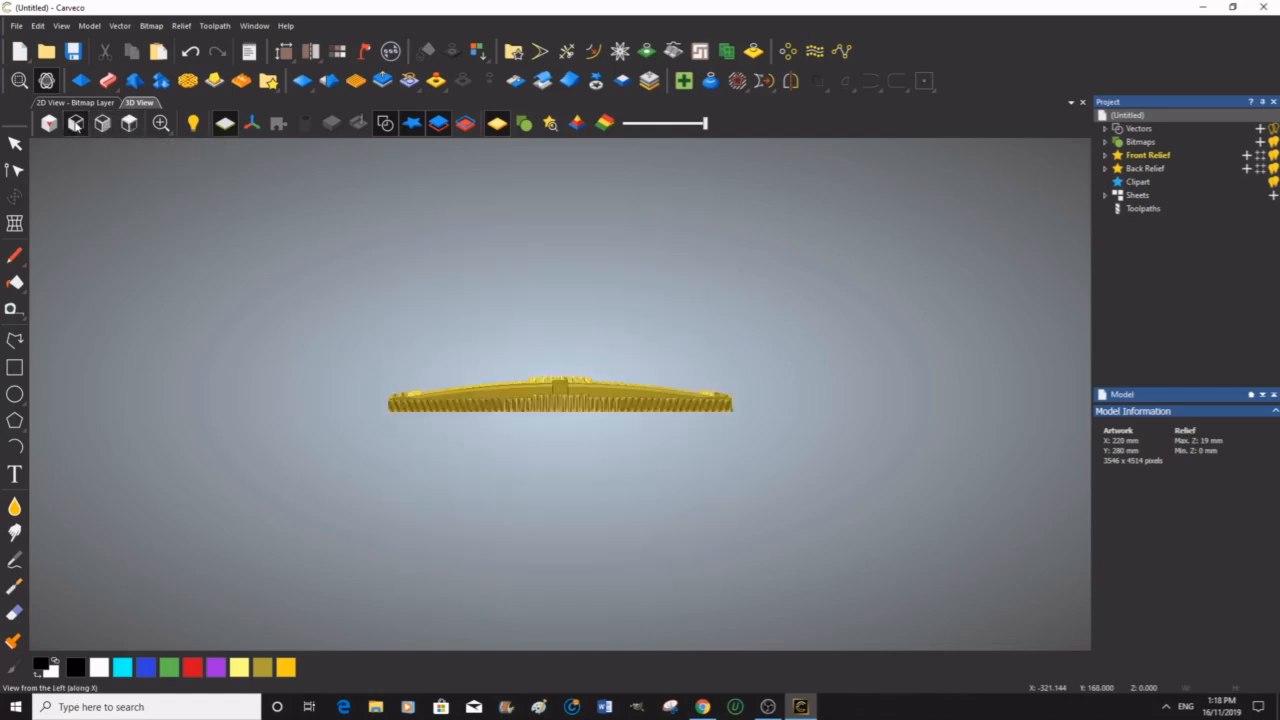
{"action": "left_click", "coordinate": [76, 123]}
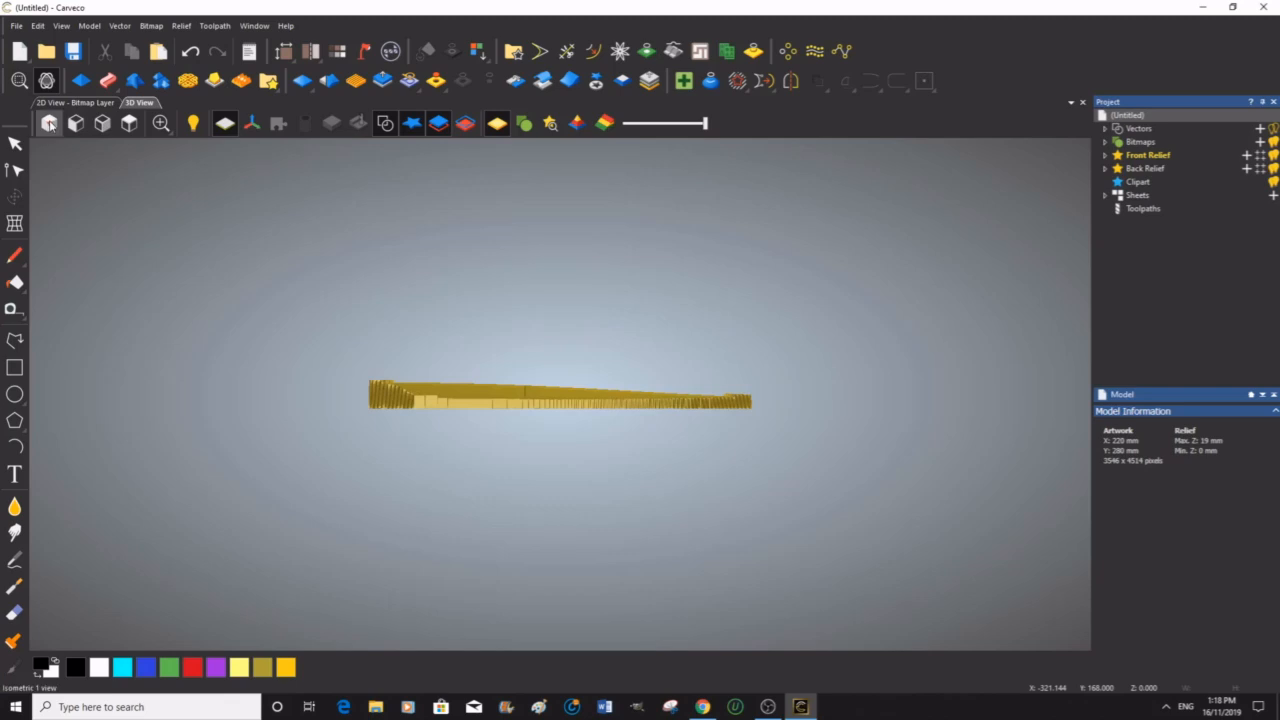
{"action": "left_click", "coordinate": [50, 124]}
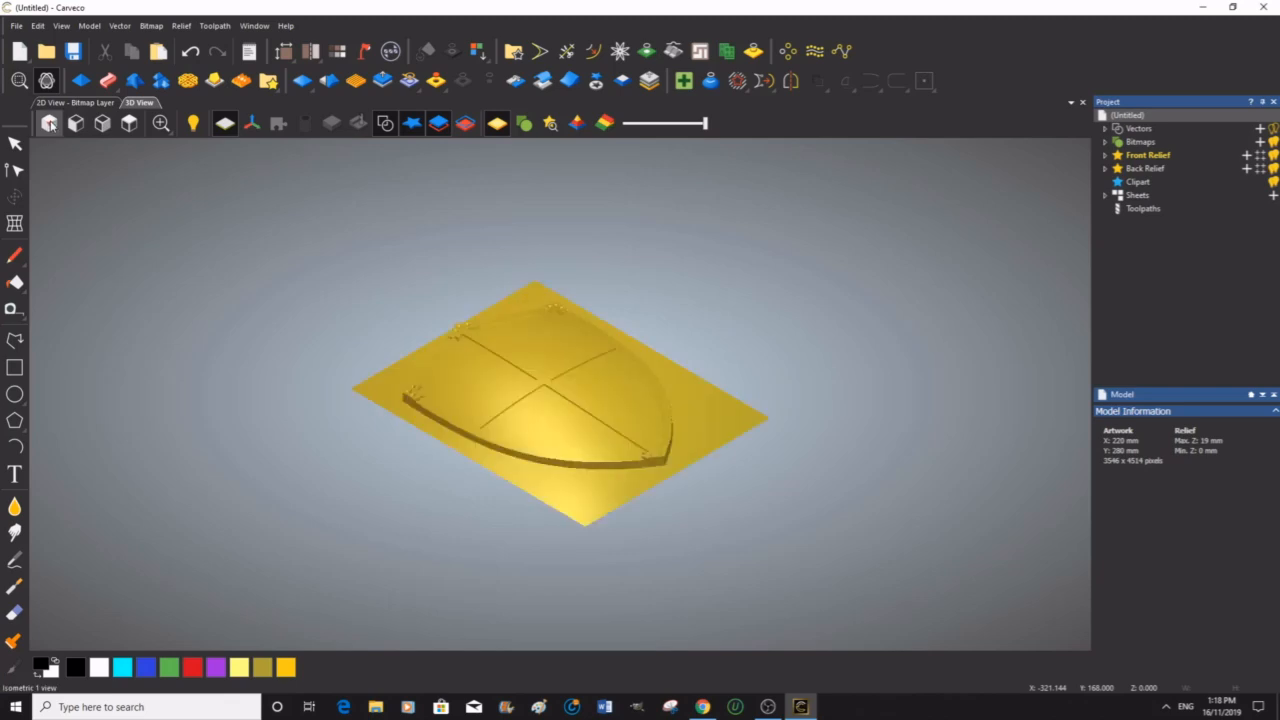
{"action": "left_click", "coordinate": [129, 123]}
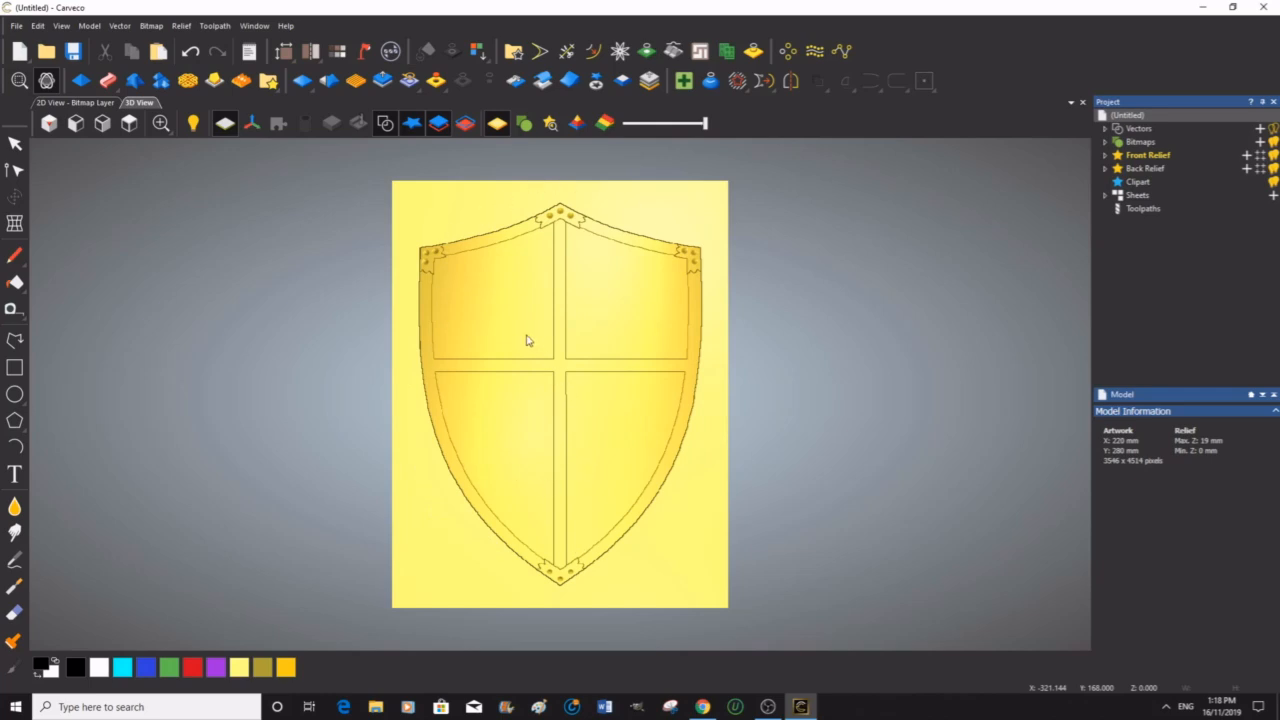
{"action": "middle_click_drag", "start_coordinate": [549, 351], "coordinate": [596, 387]}
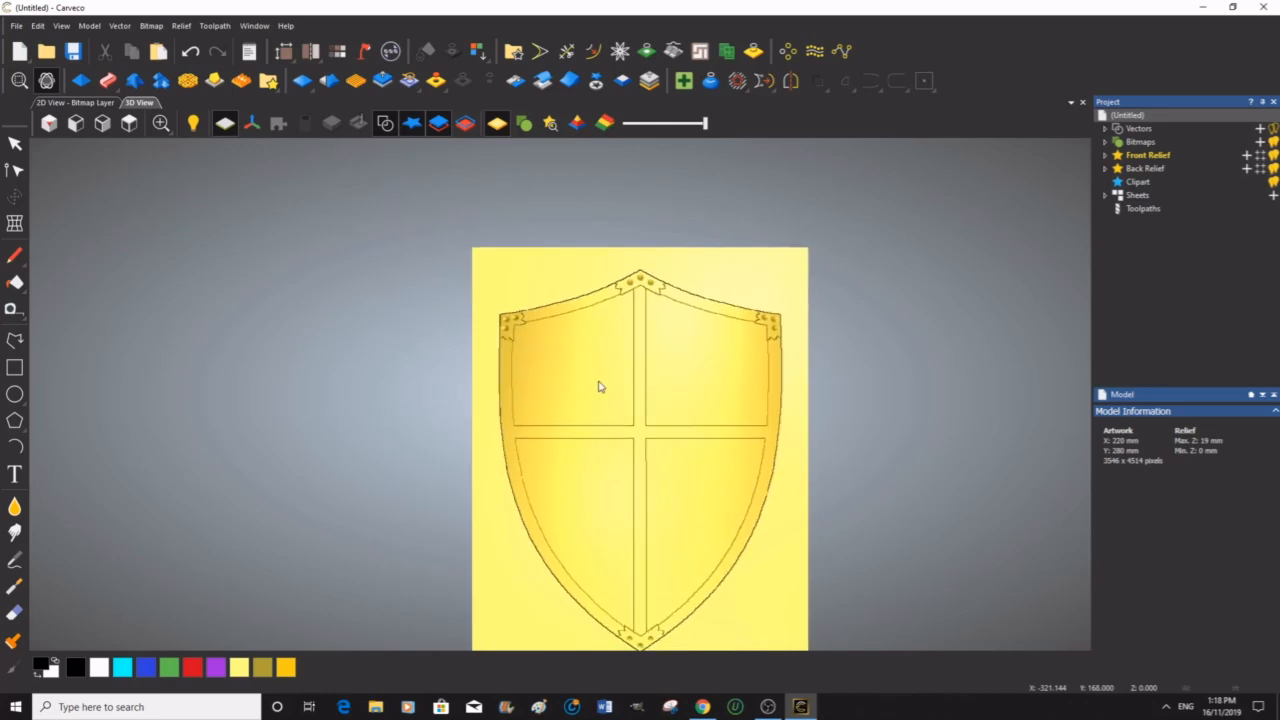
{"action": "left_click", "coordinate": [130, 123]}
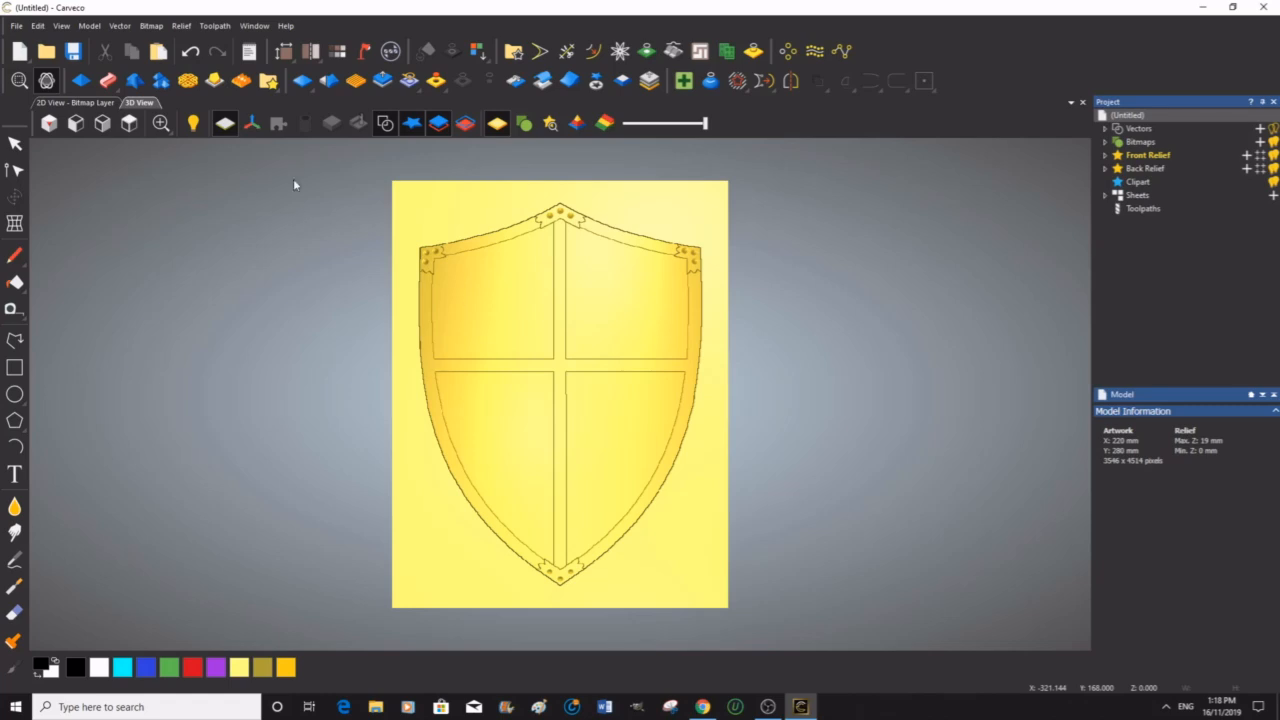
Step: Open the relief clipart library, browse to the Crests category and place the Castle clipart in the shield's upper-left quadrant
{"action": "left_click", "coordinate": [268, 80]}
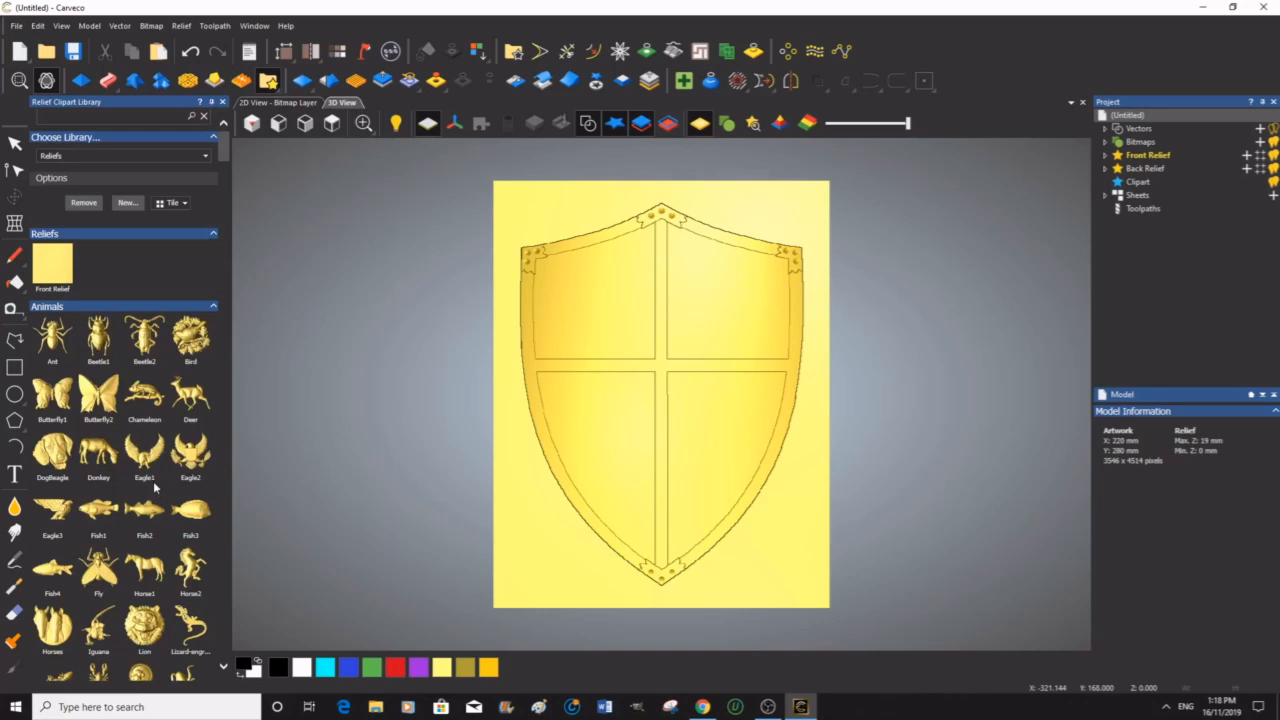
{"action": "scroll", "coordinate": [153, 481], "scroll_direction": "down", "scroll_amount": 2}
{"action": "scroll", "coordinate": [155, 487], "scroll_direction": "down", "scroll_amount": 2}
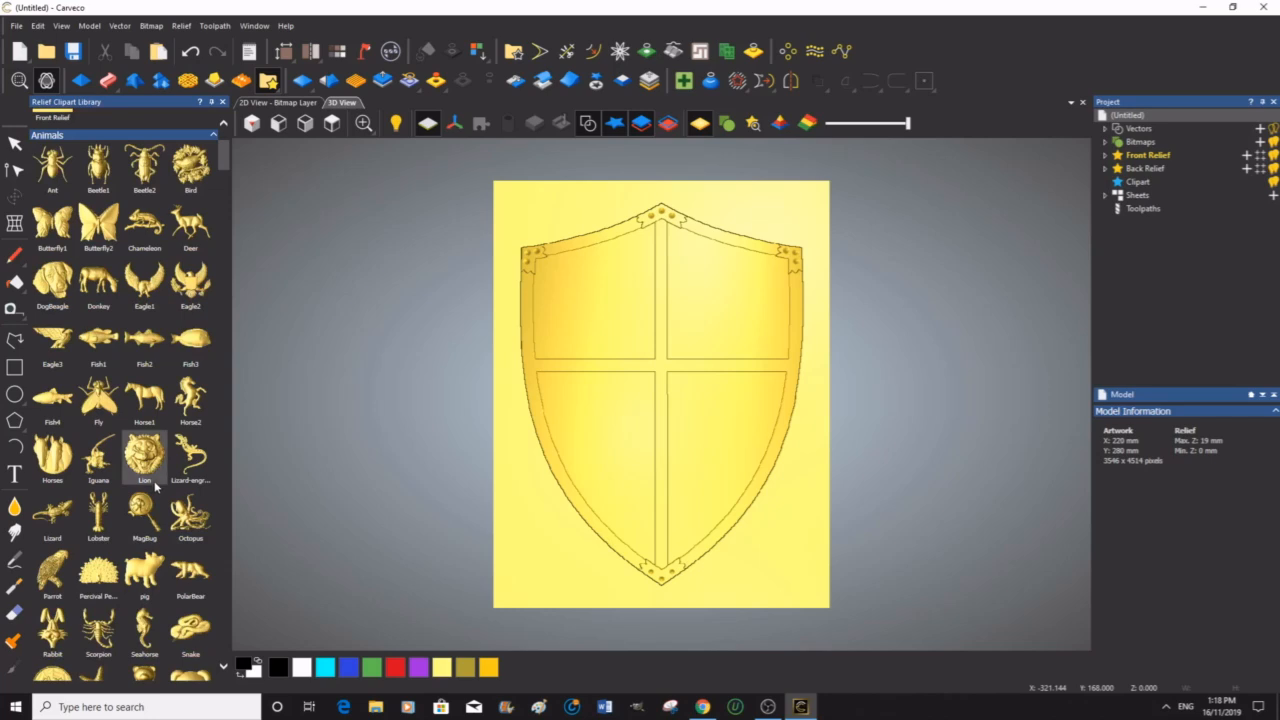
{"action": "scroll", "coordinate": [160, 487], "scroll_direction": "down", "scroll_amount": 4}
{"action": "scroll", "coordinate": [163, 486], "scroll_direction": "down", "scroll_amount": 2}
{"action": "scroll", "coordinate": [165, 482], "scroll_direction": "down", "scroll_amount": 2}
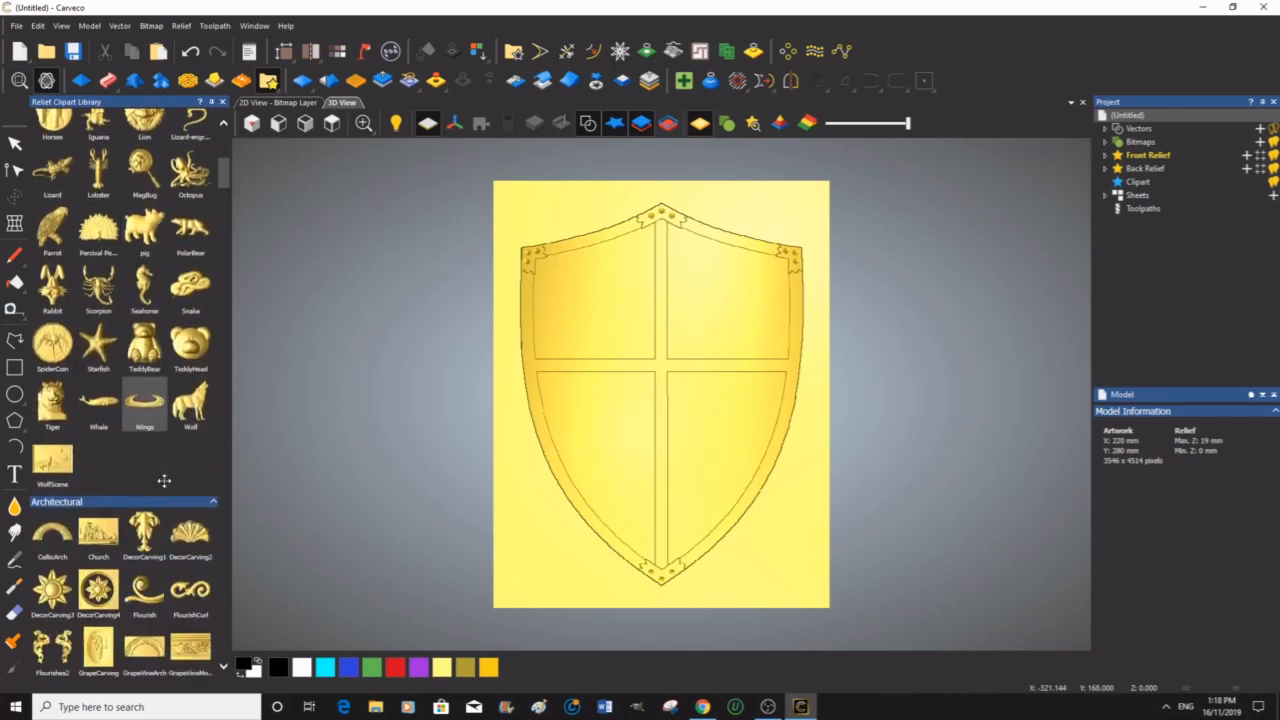
{"action": "scroll", "coordinate": [165, 481], "scroll_direction": "down", "scroll_amount": 2}
{"action": "scroll", "coordinate": [166, 480], "scroll_direction": "down", "scroll_amount": 4}
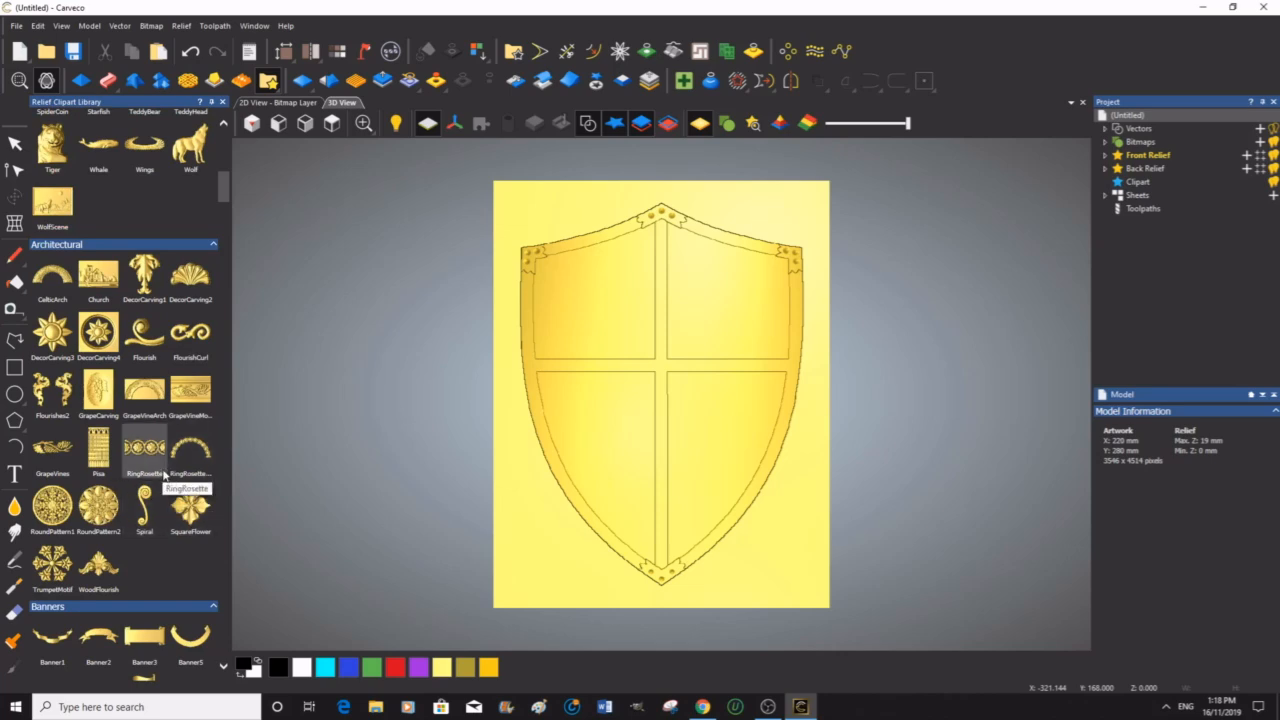
{"action": "scroll", "coordinate": [165, 470], "scroll_direction": "down", "scroll_amount": 8}
{"action": "scroll", "coordinate": [166, 467], "scroll_direction": "down", "scroll_amount": 12}
{"action": "scroll", "coordinate": [172, 470], "scroll_direction": "down", "scroll_amount": 10}
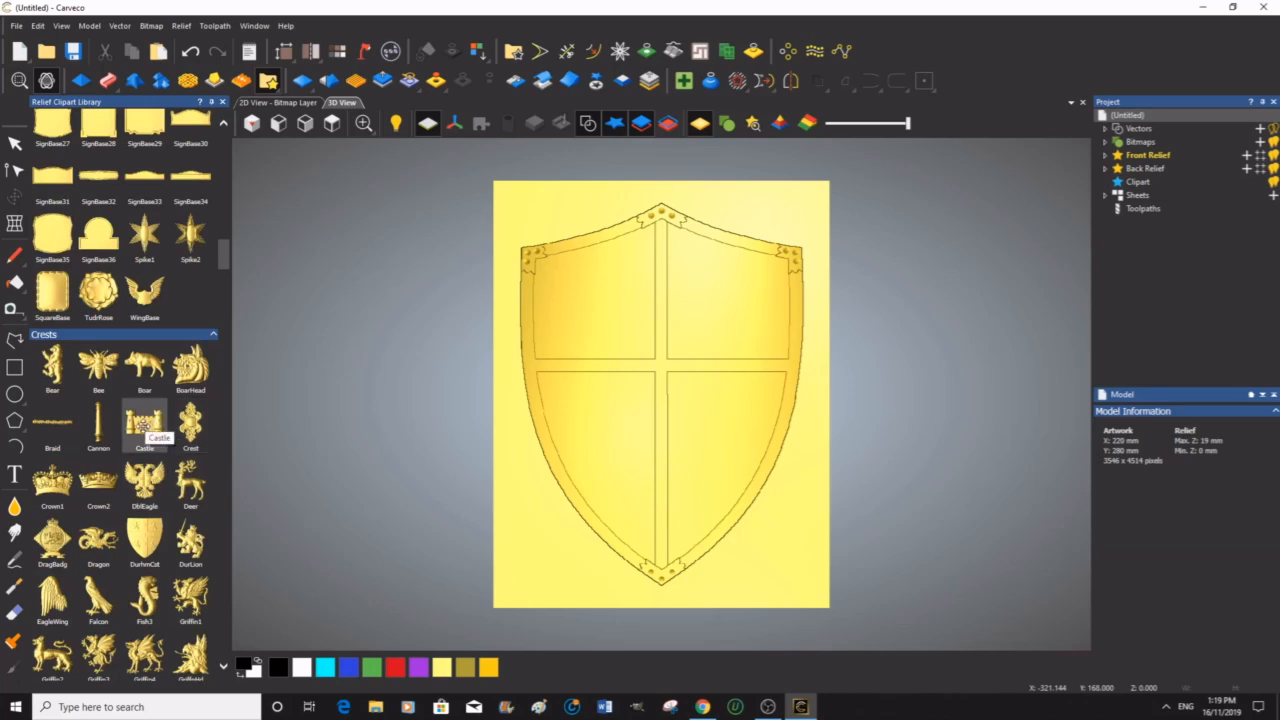
{"action": "left_click_drag", "start_coordinate": [143, 428], "coordinate": [598, 301]}
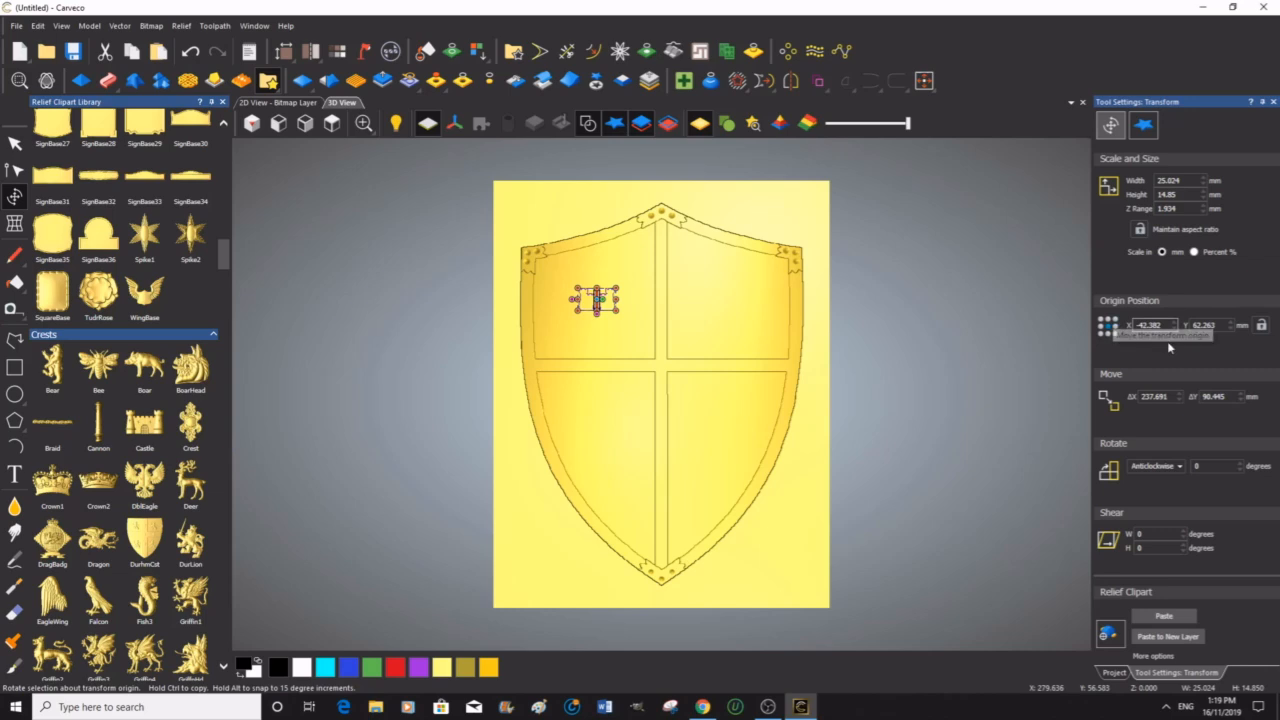
Step: Scale the castle clipart to 50 mm wide with aspect ratio maintained and a Z range of 3 mm
{"action": "double_click", "coordinate": [1186, 180]}
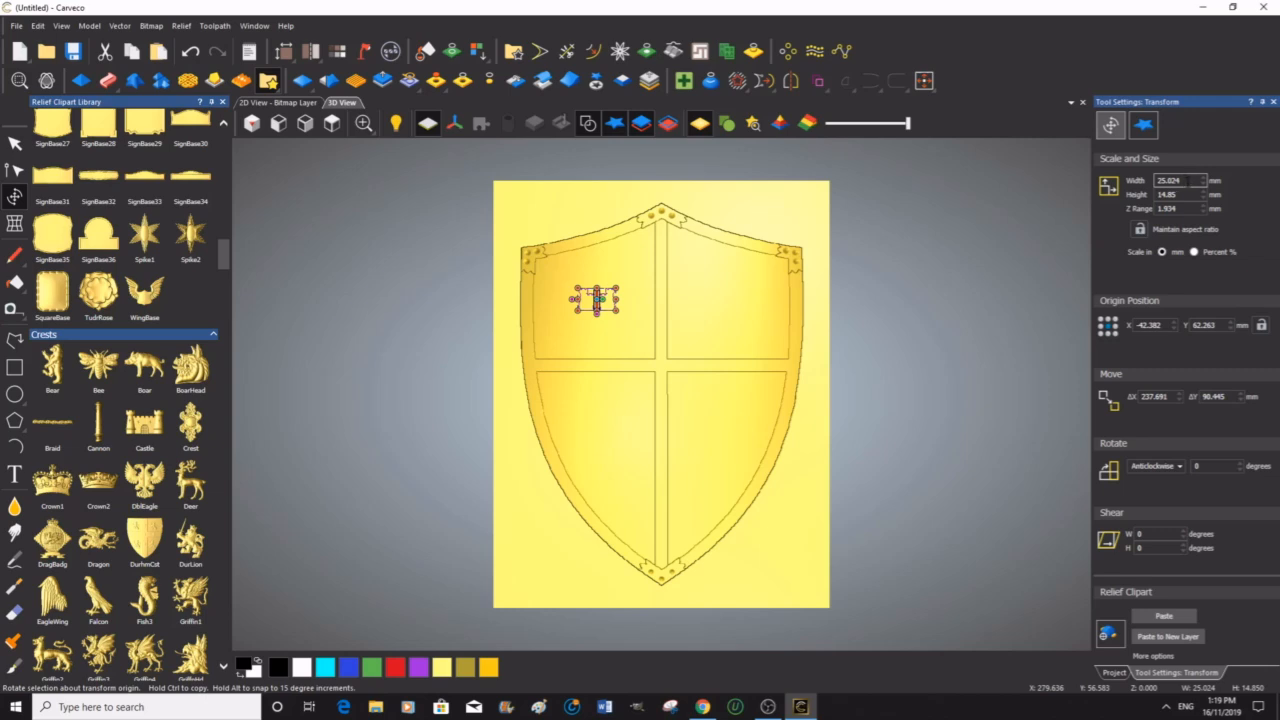
{"action": "left_click", "coordinate": [1141, 232]}
{"action": "left_click", "coordinate": [1168, 194]}
{"action": "double_click", "coordinate": [1165, 180]}
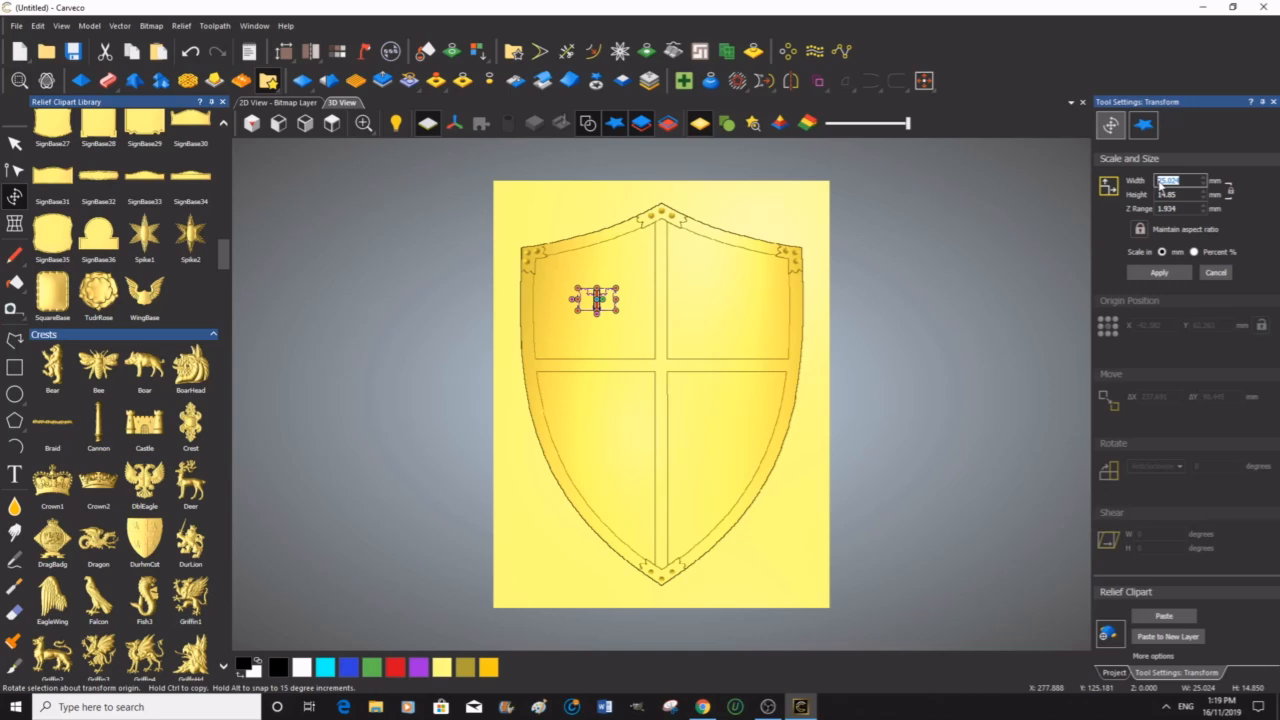
{"action": "type", "text": "50"}
{"action": "left_click", "coordinate": [1183, 208]}
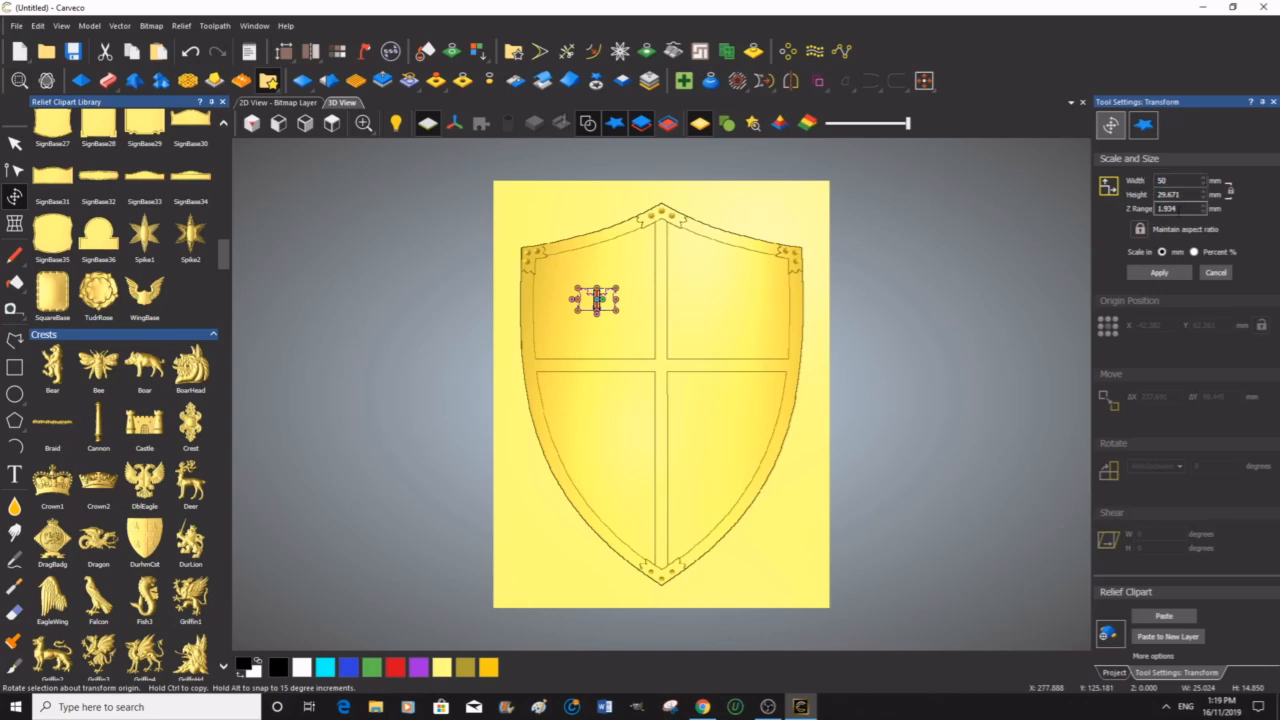
{"action": "left_click_drag", "start_coordinate": [1174, 208], "coordinate": [1157, 215]}
{"action": "type", "text": "3"}
{"action": "left_click", "coordinate": [1159, 274]}
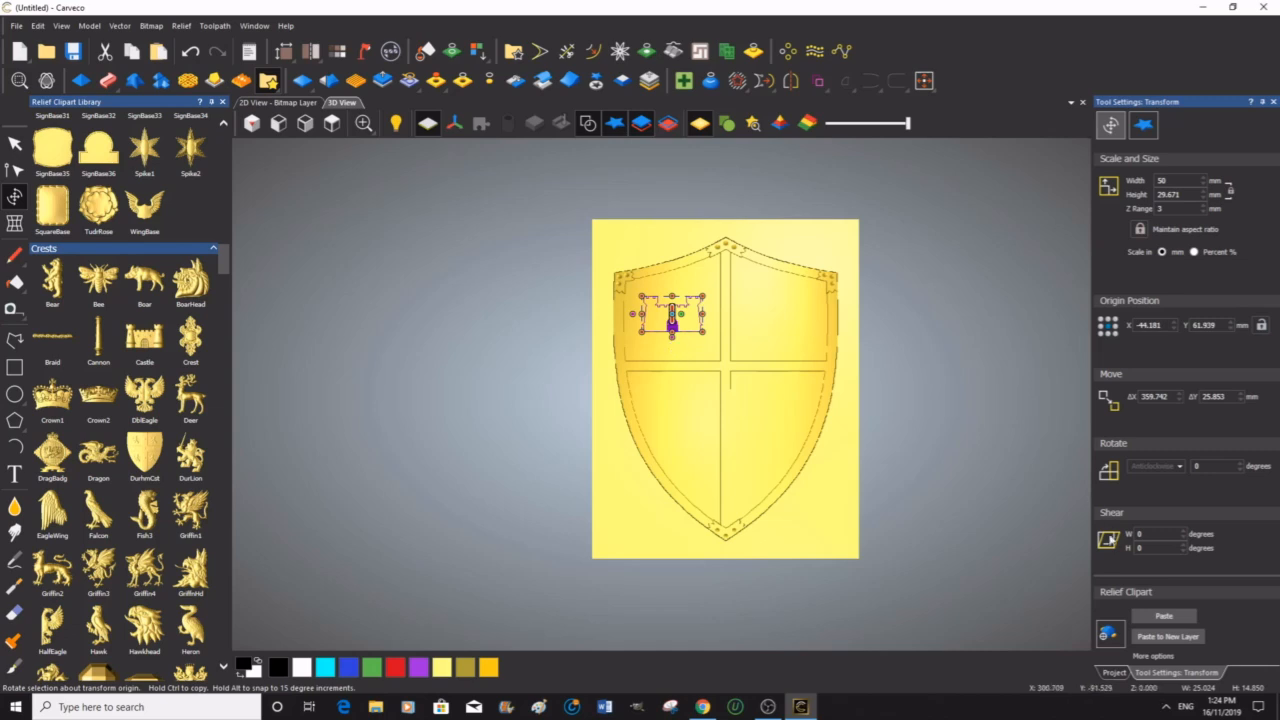
Step: Toggle the paste combine mode and paste the castle into the relief
{"action": "left_click", "coordinate": [1107, 634]}
{"action": "left_click", "coordinate": [1113, 637]}
{"action": "left_click", "coordinate": [1168, 617]}
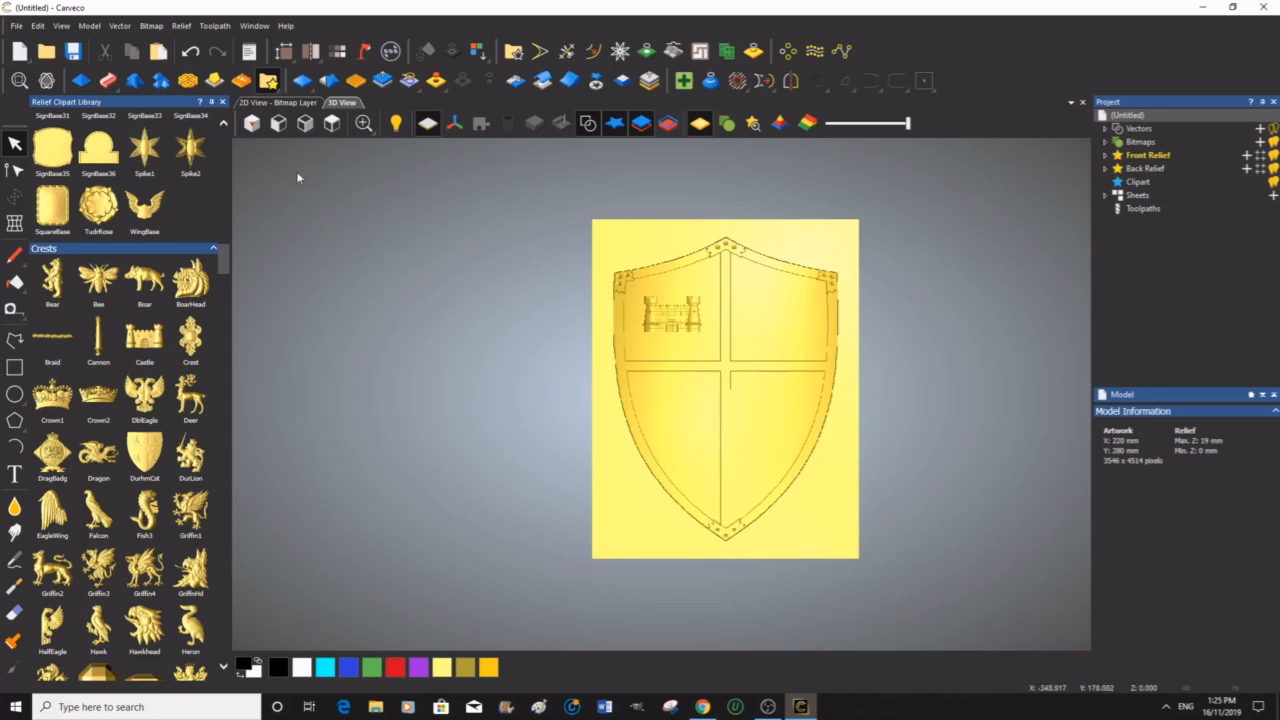
Step: Close the clipart library and inspect the castle relief close up from several angles, ending in the top view
{"action": "left_click", "coordinate": [223, 102]}
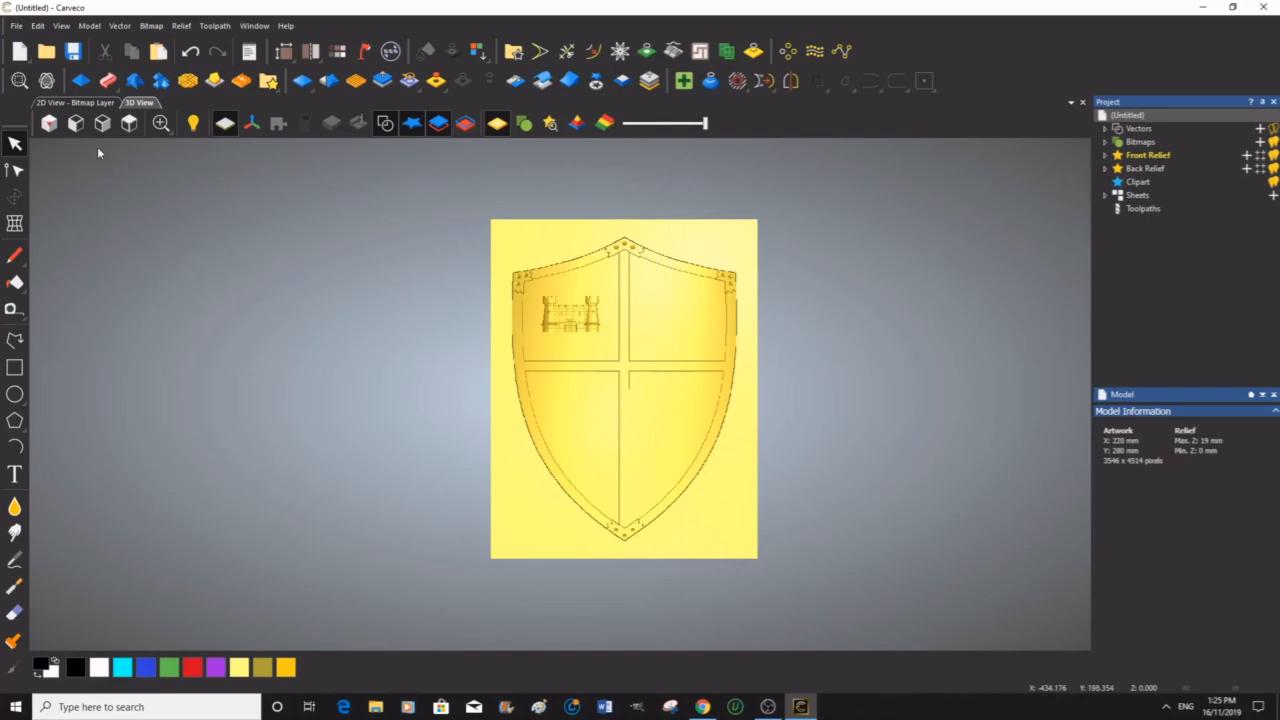
{"action": "left_click", "coordinate": [47, 80]}
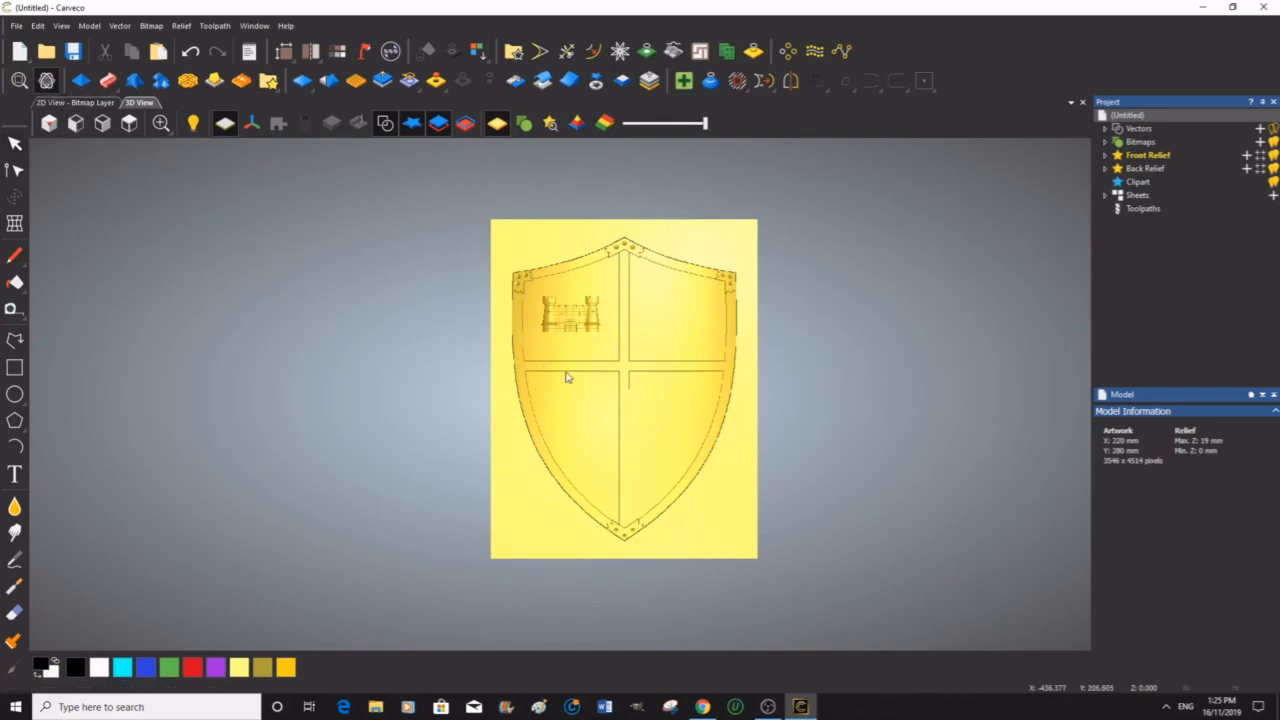
{"action": "scroll", "coordinate": [575, 316], "scroll_direction": "up", "scroll_amount": 4}
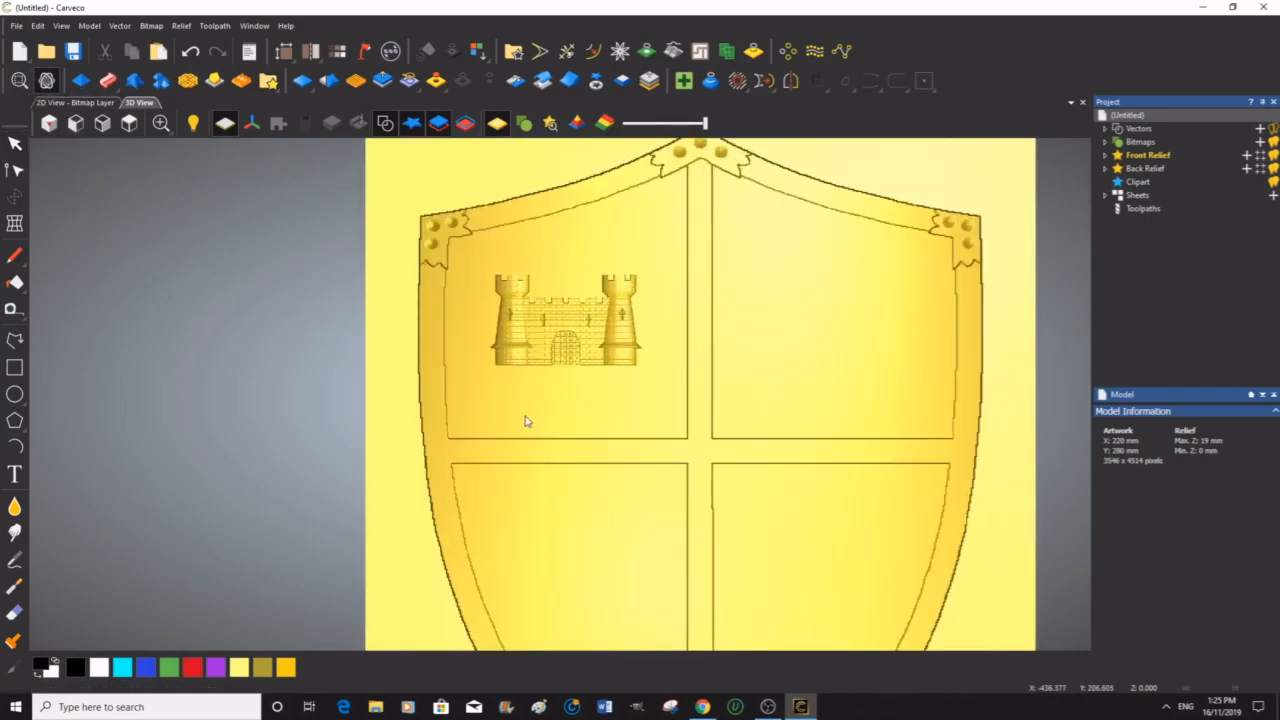
{"action": "left_click_drag", "start_coordinate": [543, 429], "coordinate": [816, 372]}
{"action": "left_click_drag", "start_coordinate": [588, 399], "coordinate": [581, 464]}
{"action": "scroll", "coordinate": [585, 359], "scroll_direction": "up", "scroll_amount": 4}
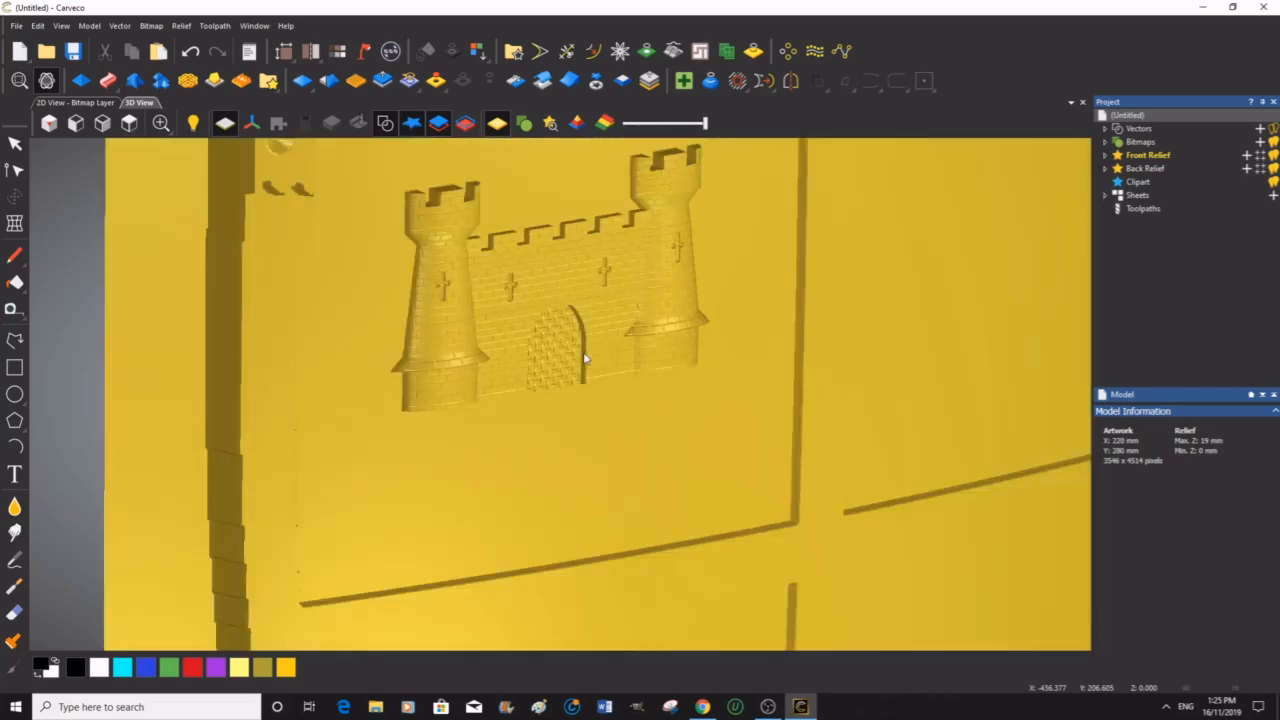
{"action": "left_click_drag", "start_coordinate": [557, 300], "coordinate": [600, 427]}
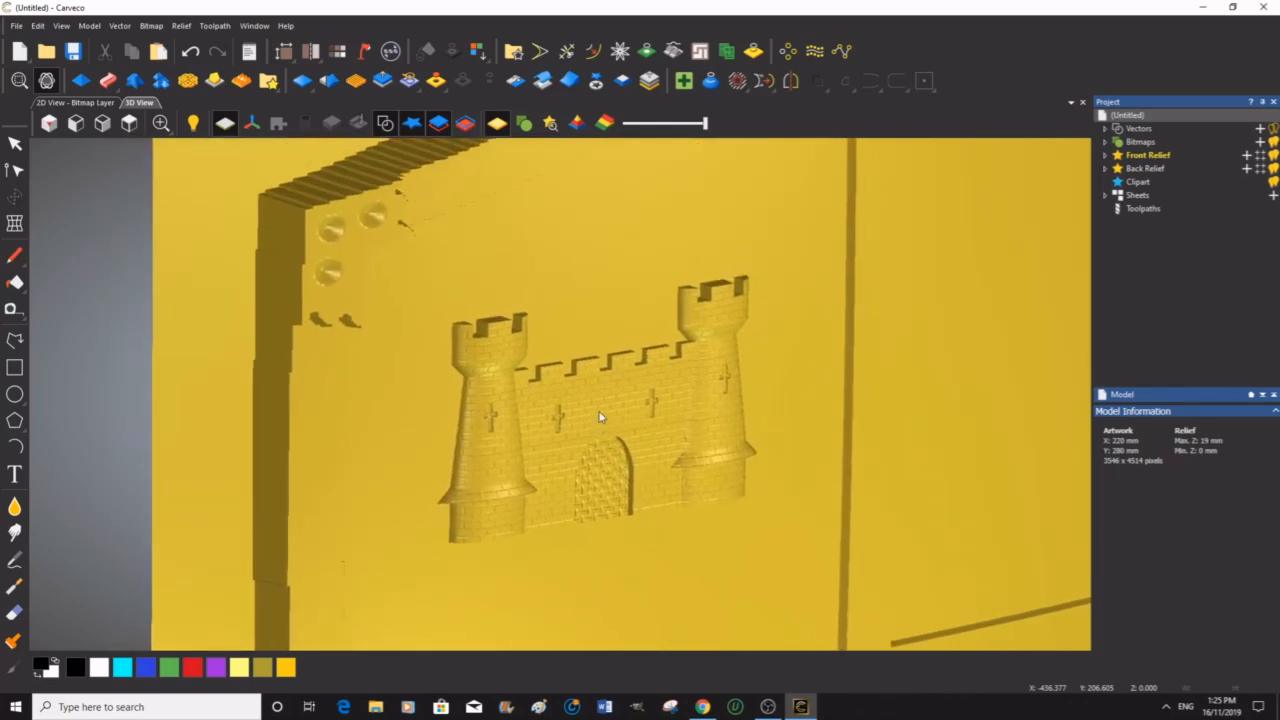
{"action": "left_click_drag", "start_coordinate": [591, 419], "coordinate": [399, 366]}
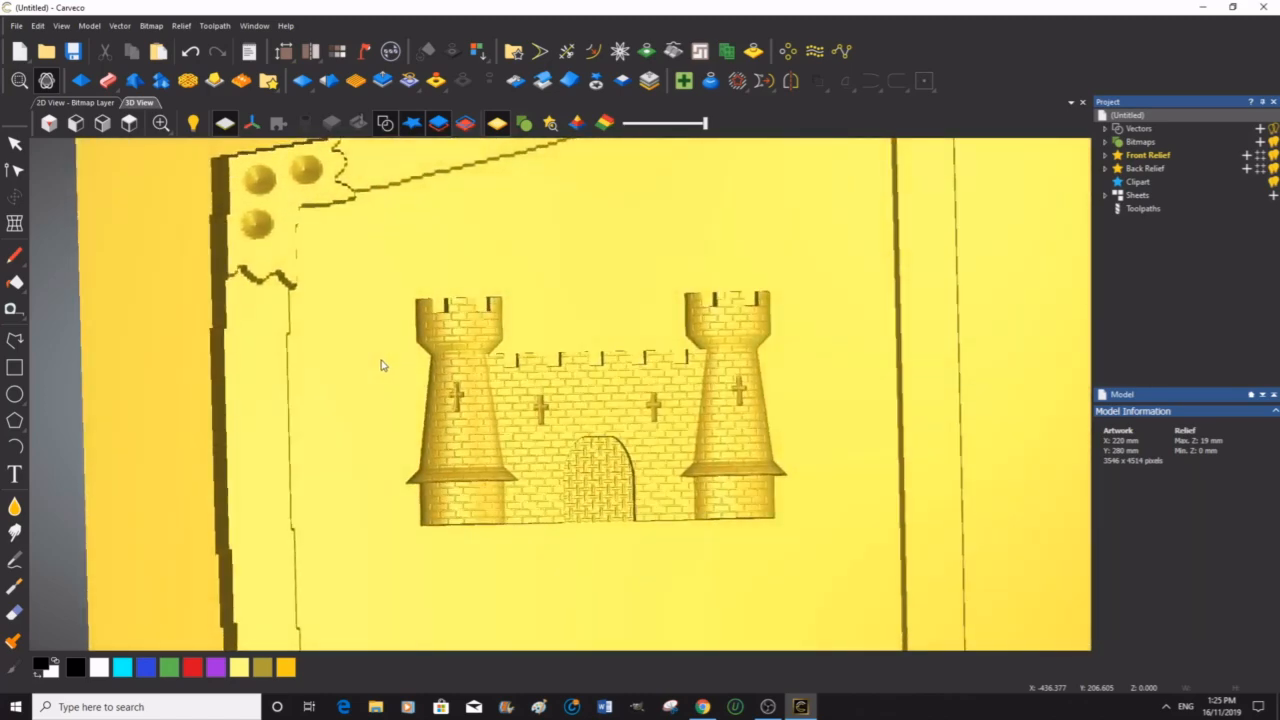
{"action": "scroll", "coordinate": [643, 413], "scroll_direction": "down", "scroll_amount": 3}
{"action": "scroll", "coordinate": [643, 413], "scroll_direction": "down", "scroll_amount": 5}
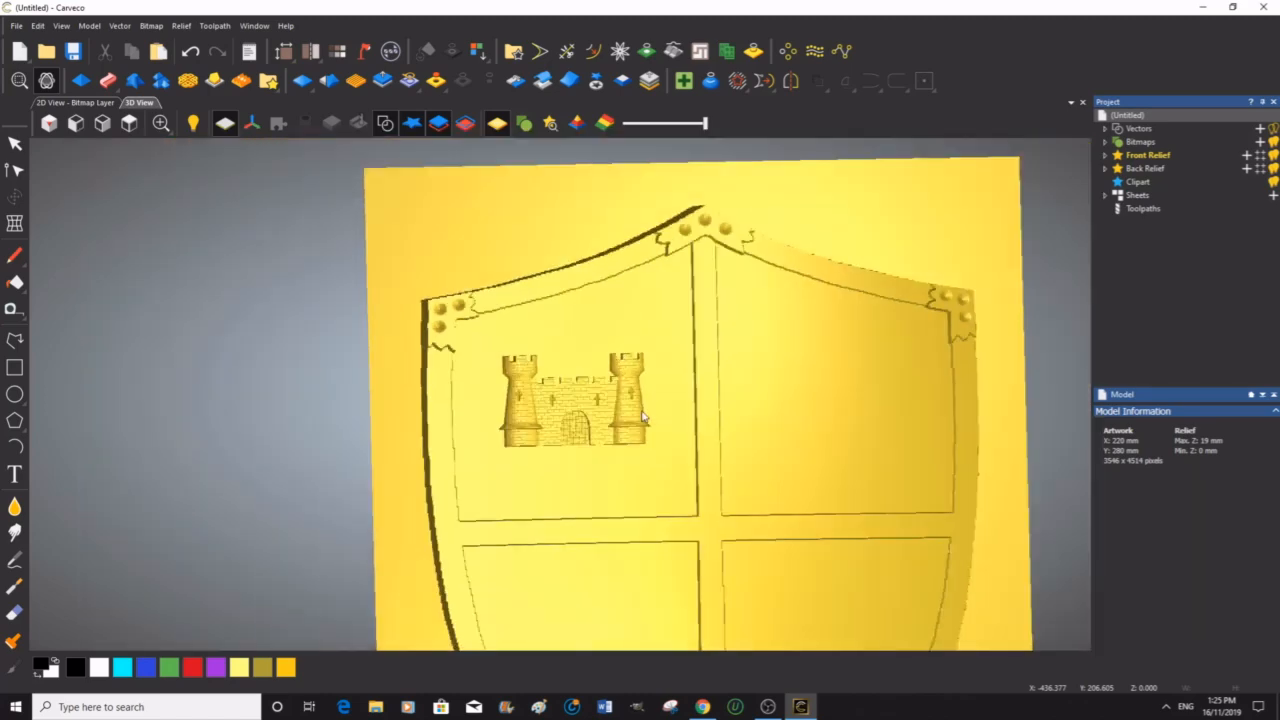
{"action": "left_click", "coordinate": [130, 123]}
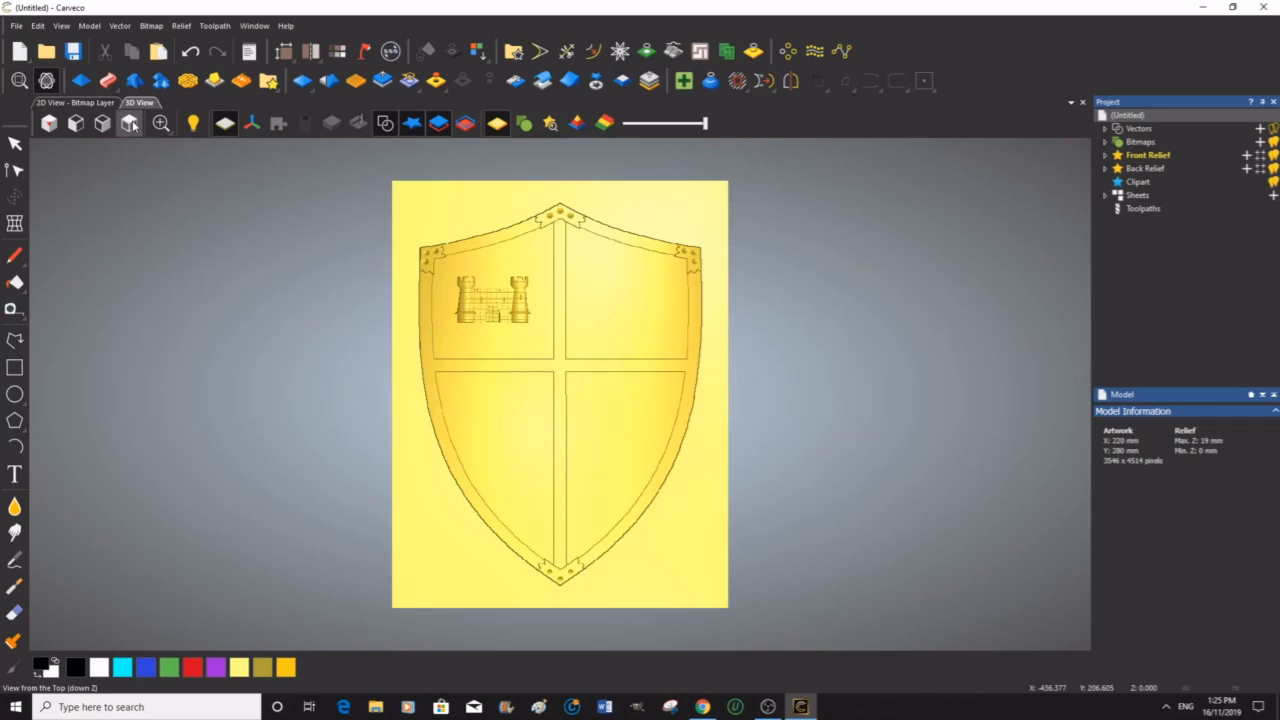
Step: Place the Crown1 clipart in the shield's upper-right quadrant and scale it to 50 mm wide with a 3 mm Z range
{"action": "left_click", "coordinate": [268, 81]}
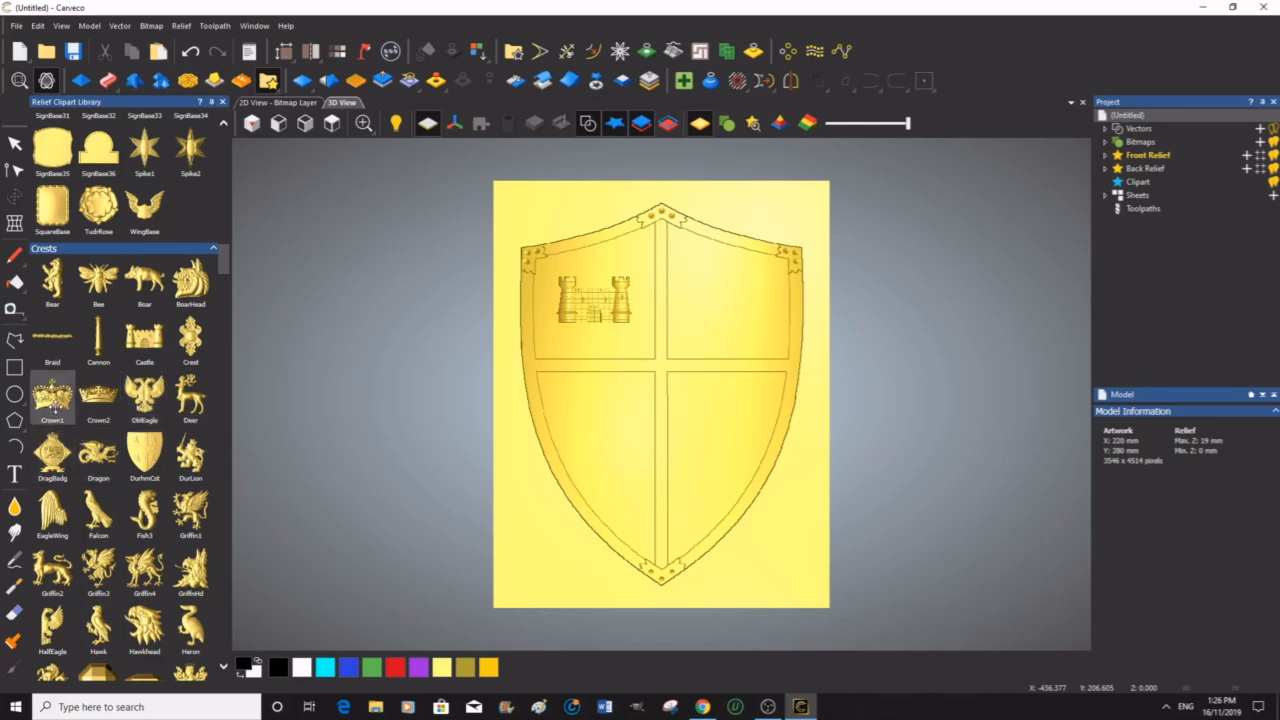
{"action": "left_click_drag", "start_coordinate": [51, 397], "coordinate": [726, 299]}
{"action": "left_click", "coordinate": [1200, 208]}
{"action": "left_click", "coordinate": [1200, 180]}
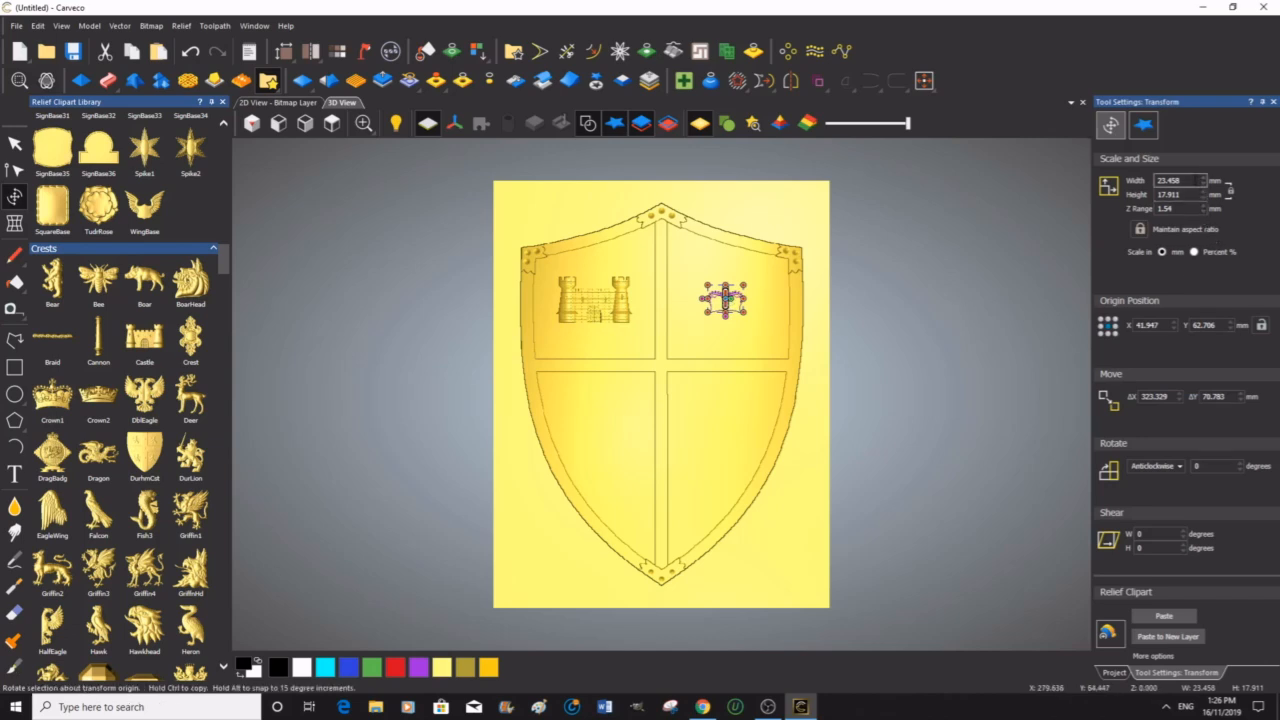
{"action": "left_click", "coordinate": [1192, 181]}
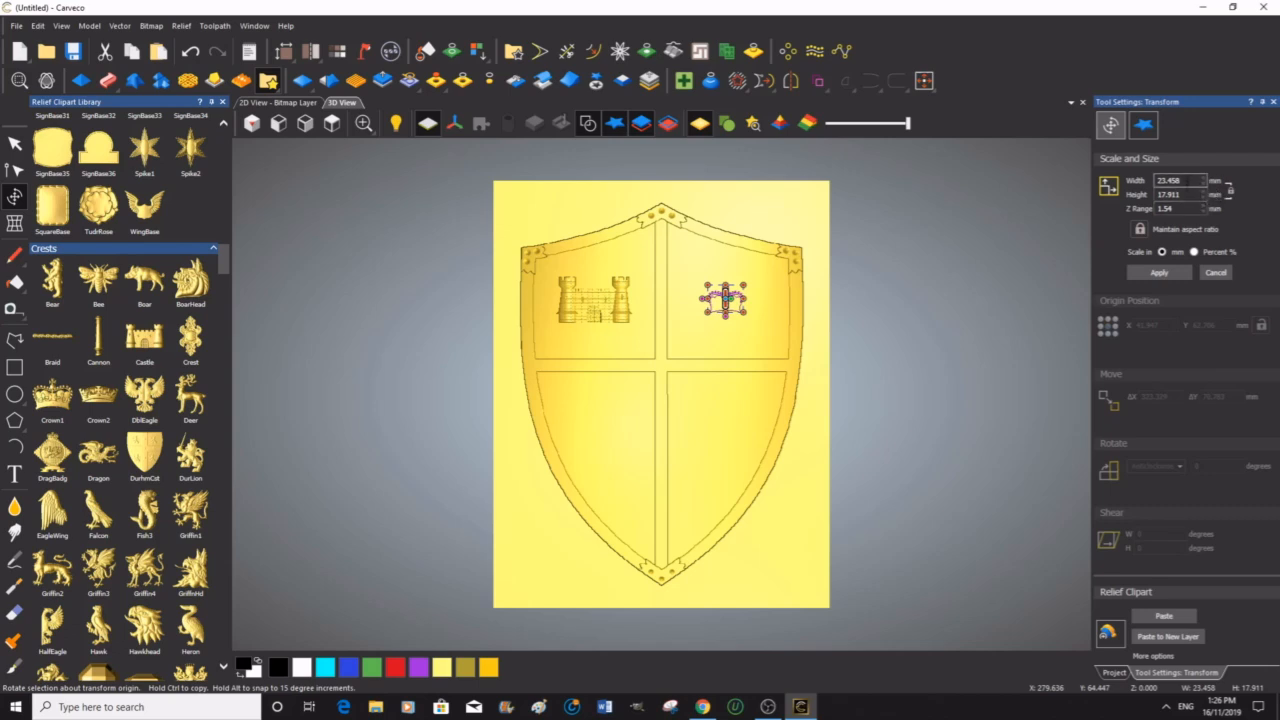
{"action": "left_click_drag", "start_coordinate": [1178, 181], "coordinate": [1159, 183]}
{"action": "type", "text": "50"}
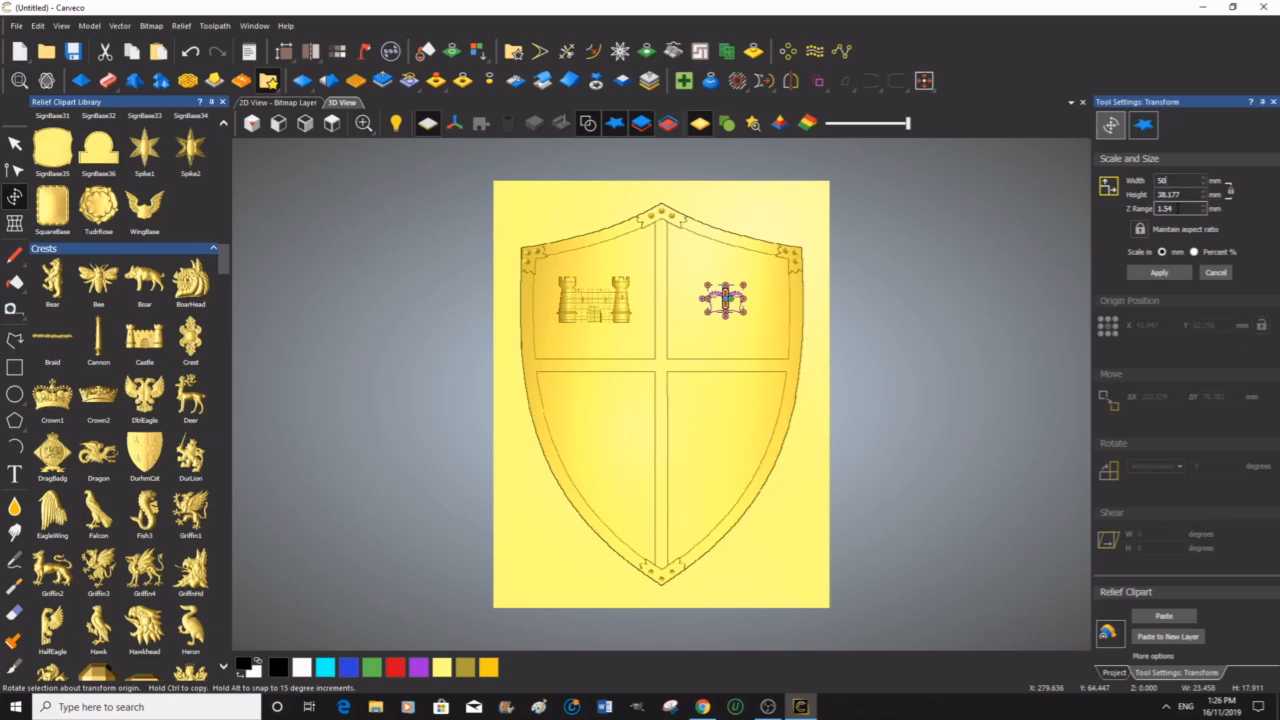
{"action": "double_click", "coordinate": [1156, 209]}
{"action": "type", "text": "5"}
{"action": "left_click", "coordinate": [1162, 273]}
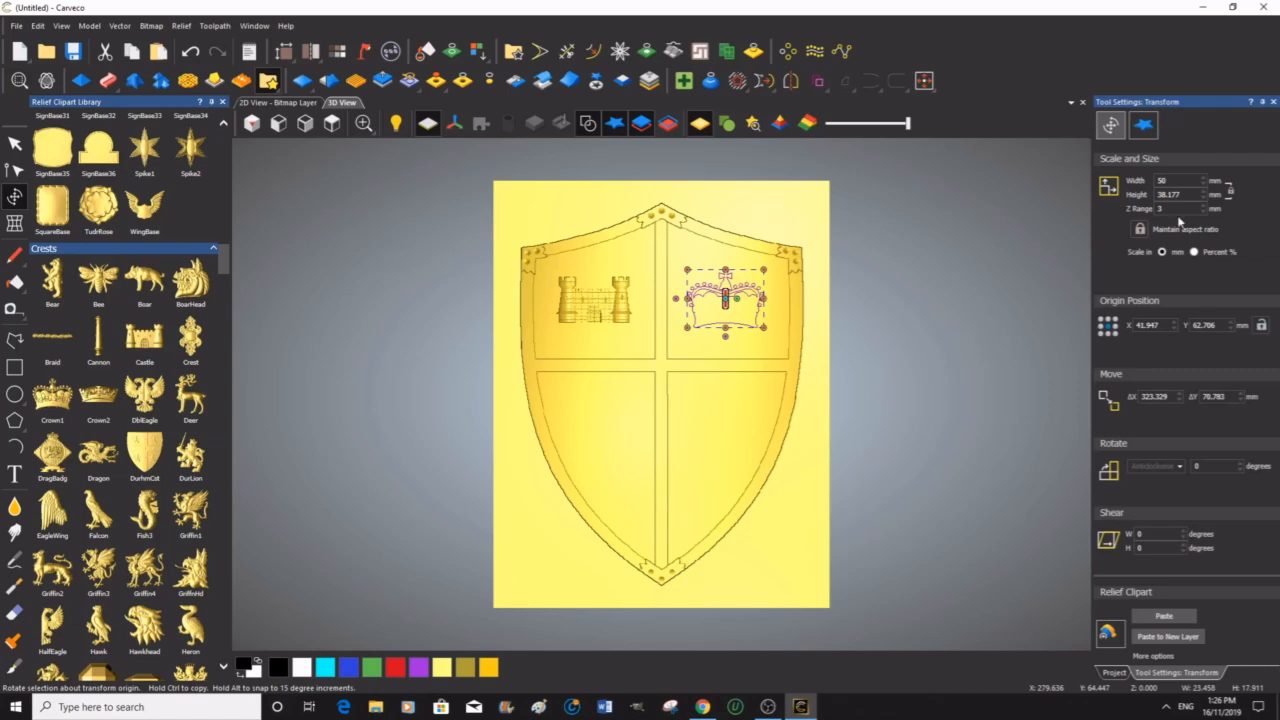
Step: Set the crown's width to 45 mm and paste it into the relief
{"action": "left_click", "coordinate": [1169, 182]}
{"action": "double_click", "coordinate": [1160, 181]}
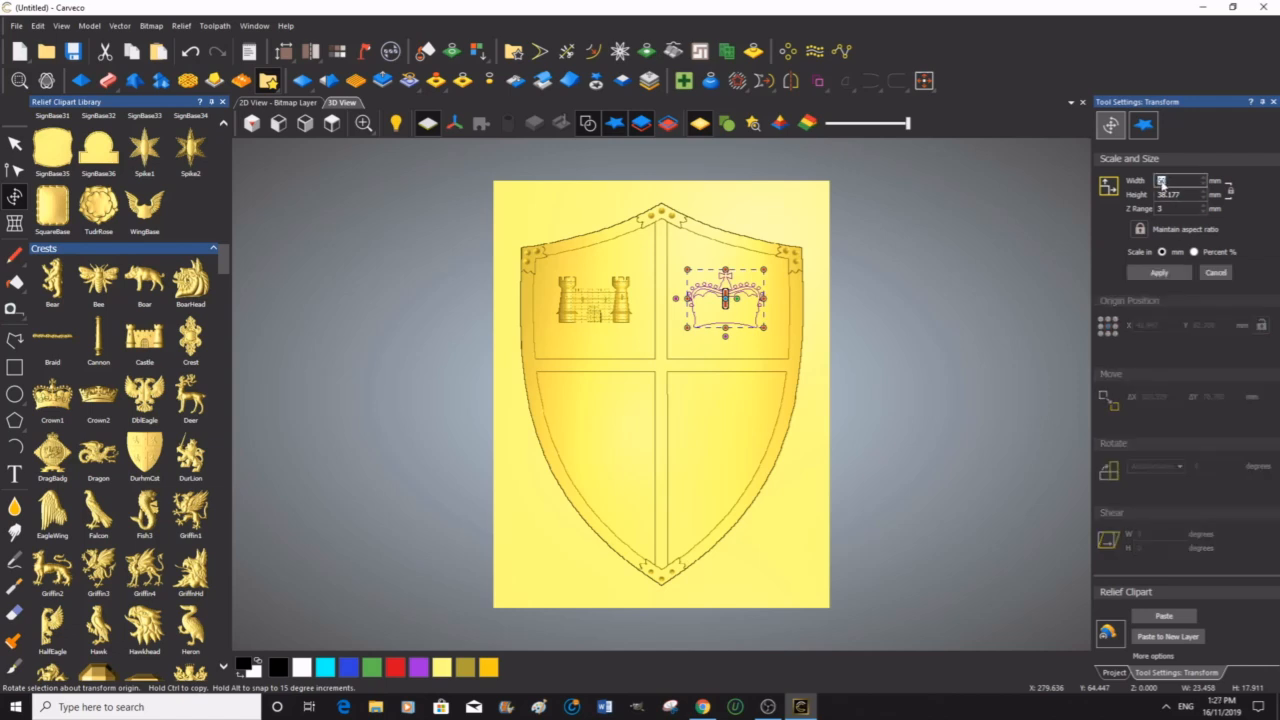
{"action": "type", "text": "45"}
{"action": "left_click", "coordinate": [1158, 274]}
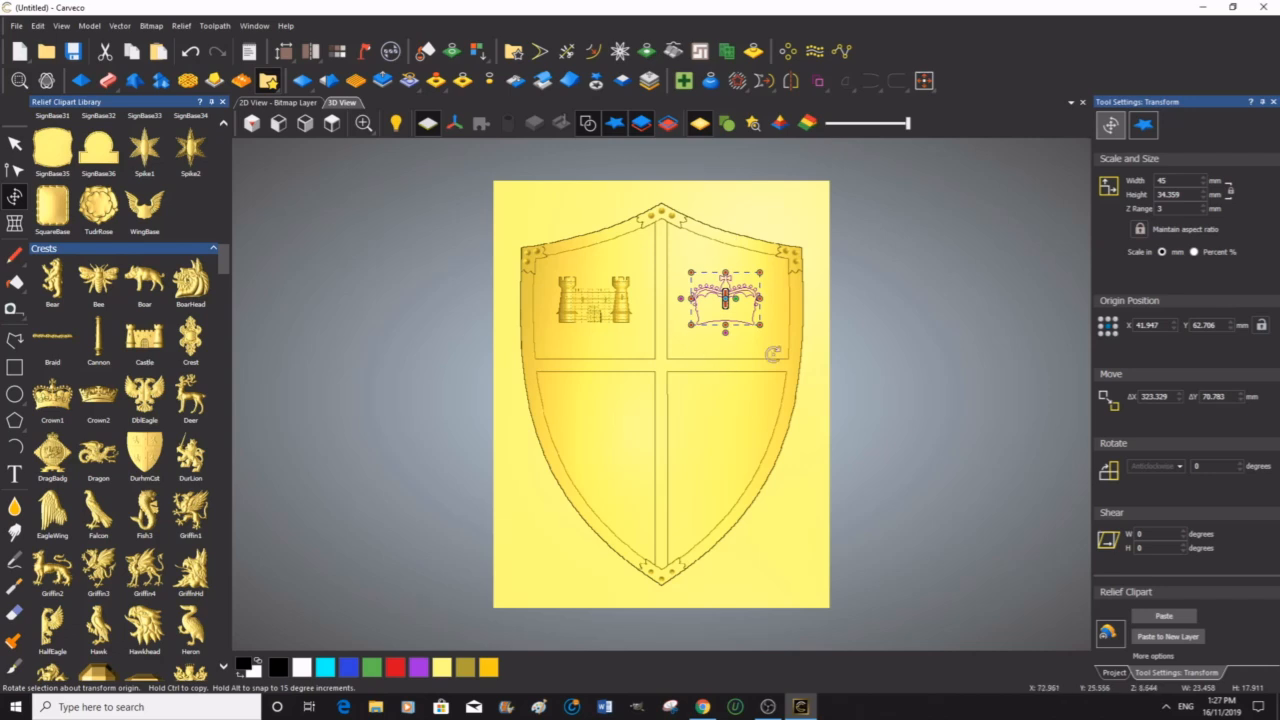
{"action": "left_click", "coordinate": [1166, 617]}
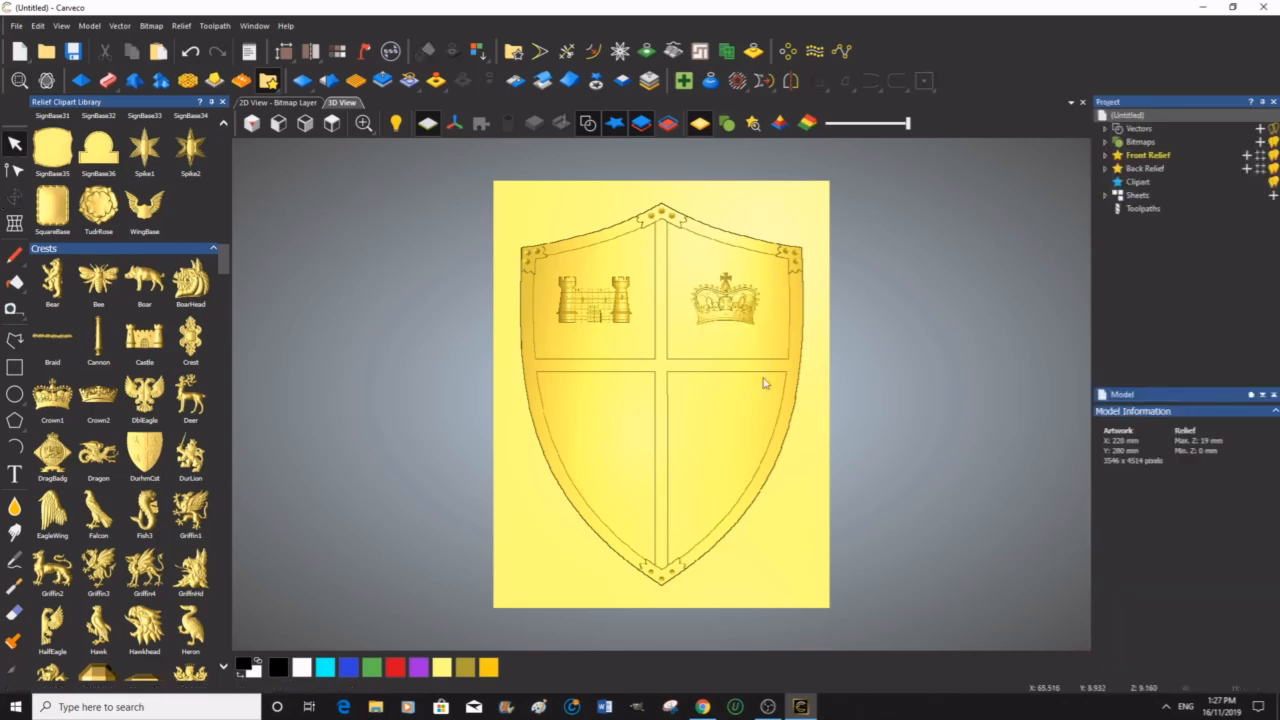
Step: Close the clipart library and inspect the crown relief close up from several angles, returning to the top view
{"action": "left_click", "coordinate": [222, 102]}
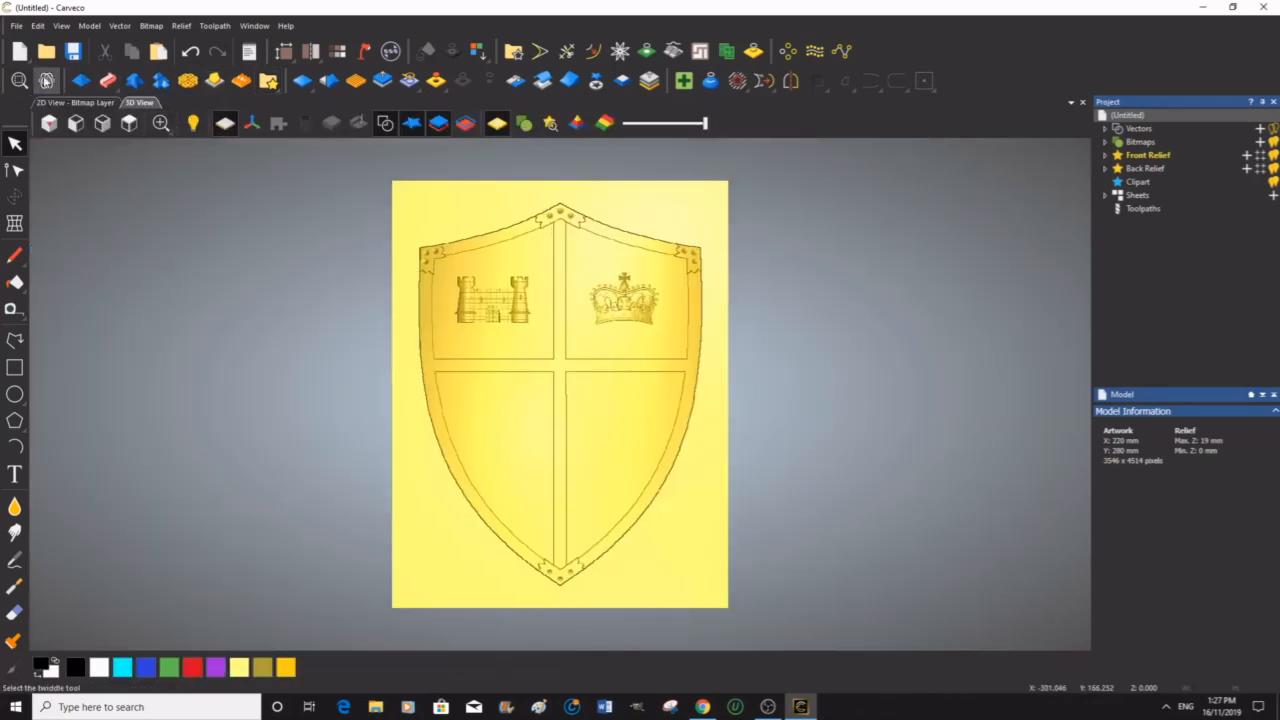
{"action": "scroll", "coordinate": [629, 324], "scroll_direction": "up", "scroll_amount": 2}
{"action": "scroll", "coordinate": [629, 324], "scroll_direction": "up", "scroll_amount": 3}
{"action": "left_click_drag", "start_coordinate": [669, 297], "coordinate": [624, 408]}
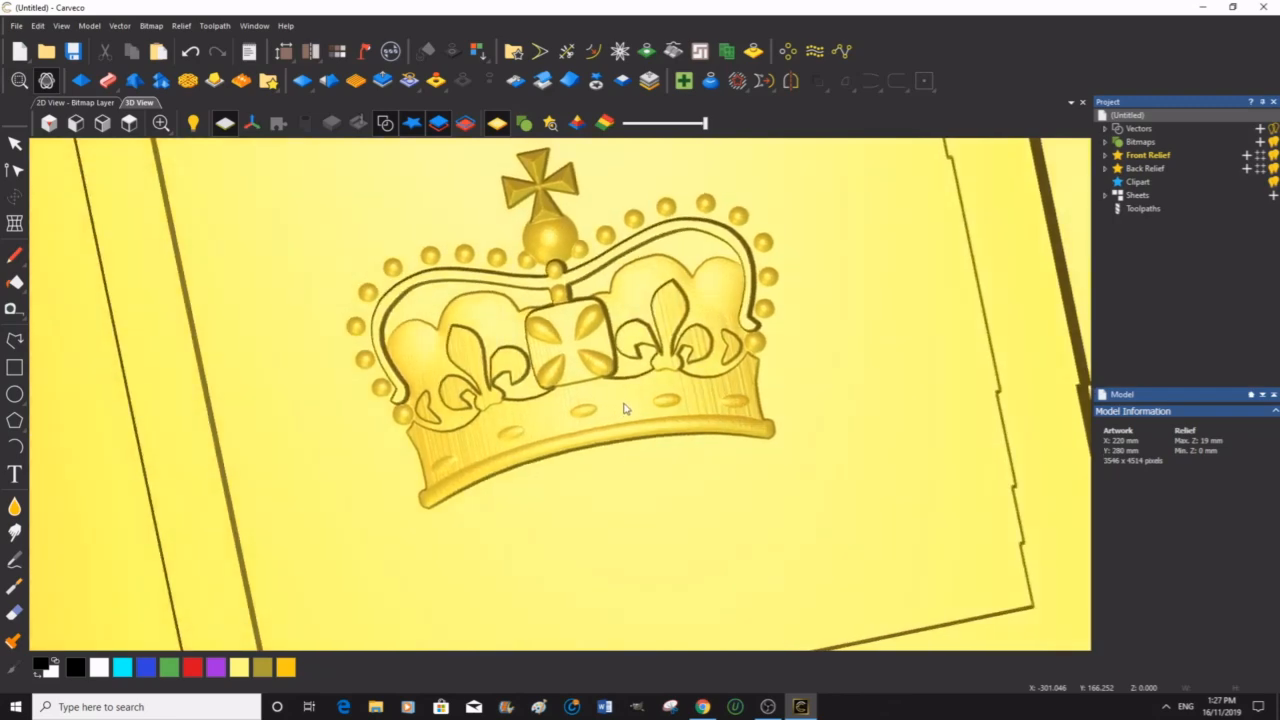
{"action": "left_click_drag", "start_coordinate": [322, 252], "coordinate": [375, 228]}
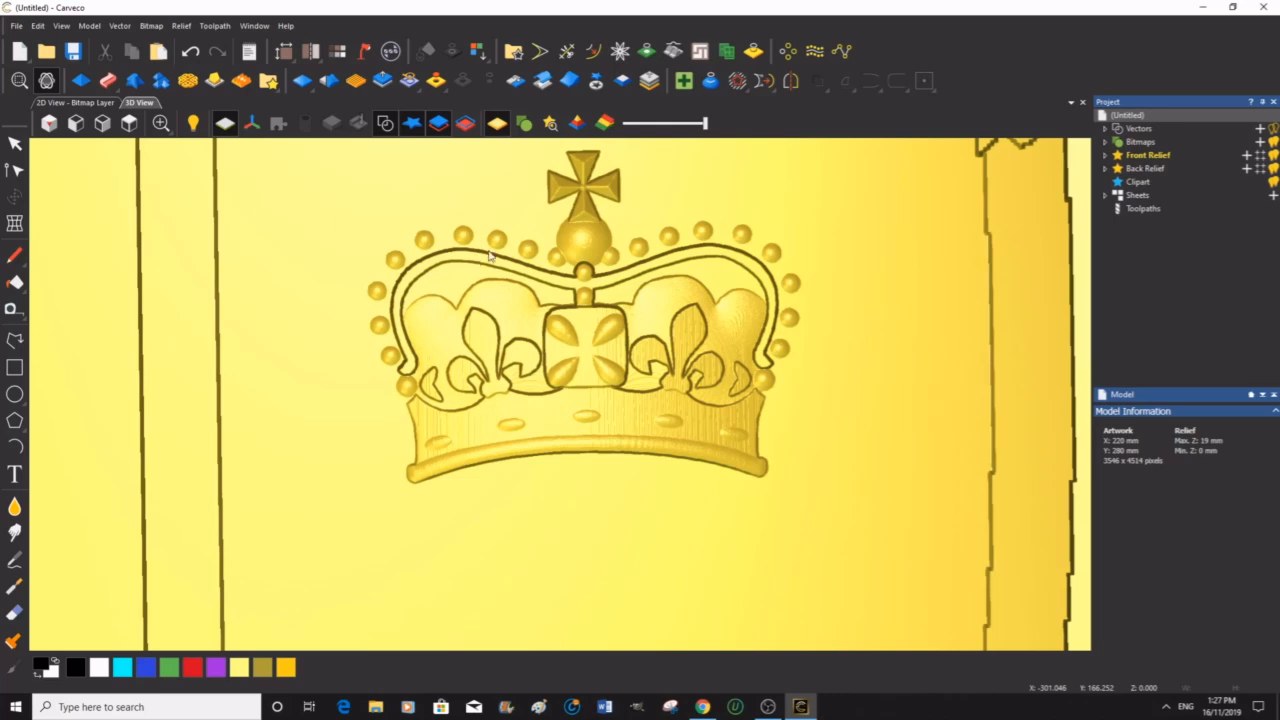
{"action": "scroll", "coordinate": [500, 259], "scroll_direction": "down", "scroll_amount": 5}
{"action": "middle_click_drag", "start_coordinate": [497, 389], "coordinate": [614, 280]}
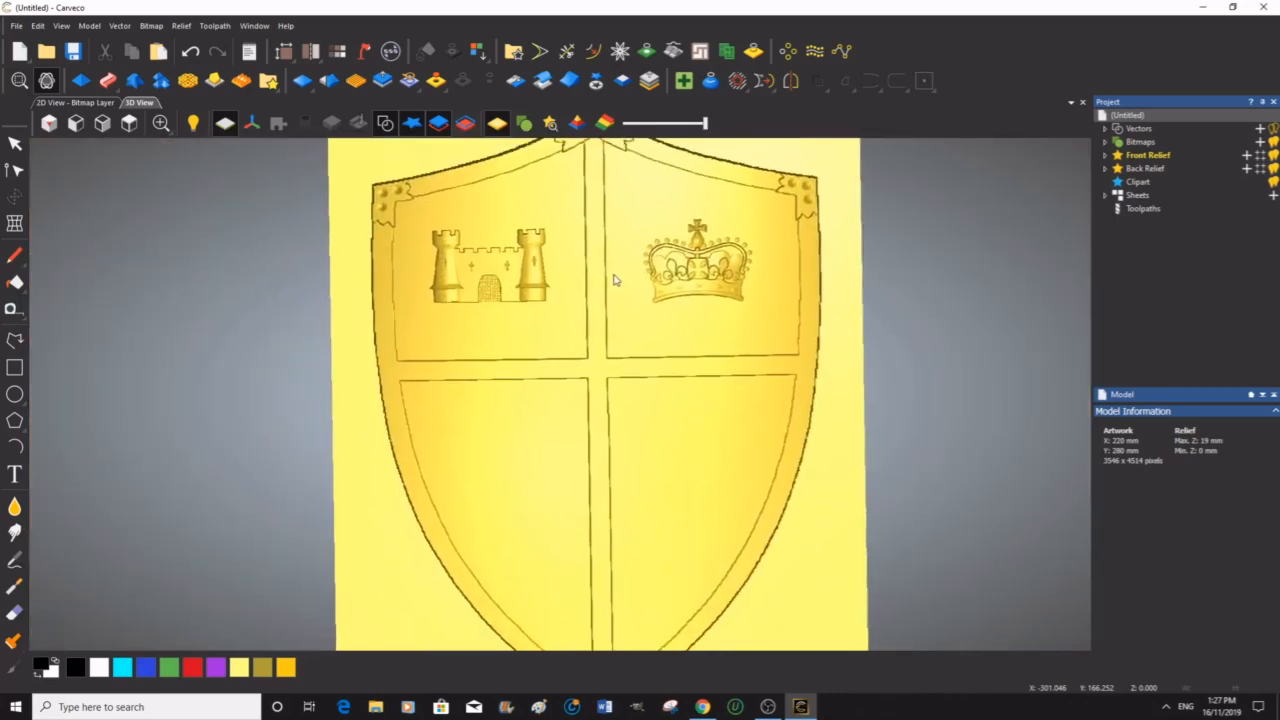
{"action": "left_click", "coordinate": [129, 123]}
{"action": "middle_click_drag", "start_coordinate": [534, 449], "coordinate": [545, 387]}
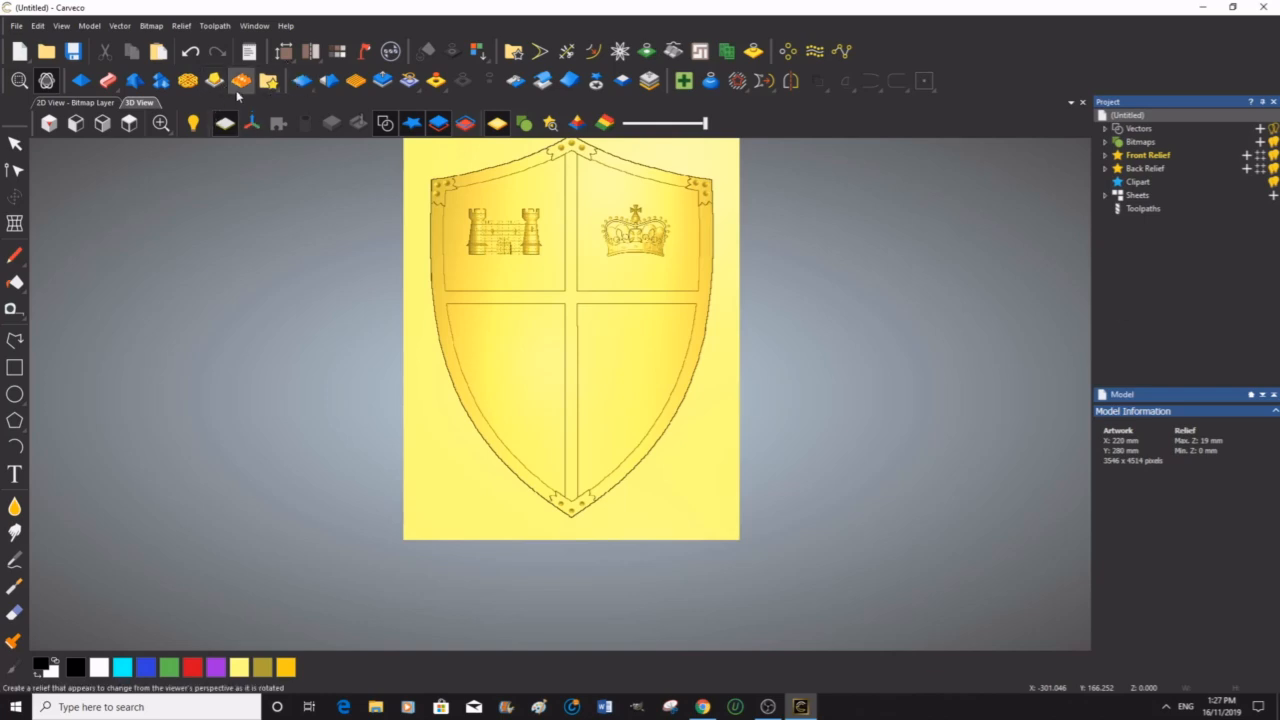
Step: Open the clipart library, place the Unicorn clipart in the shield's lower-left quadrant, and scale it to 50 mm high with a 3 mm Z range
{"action": "left_click", "coordinate": [274, 86]}
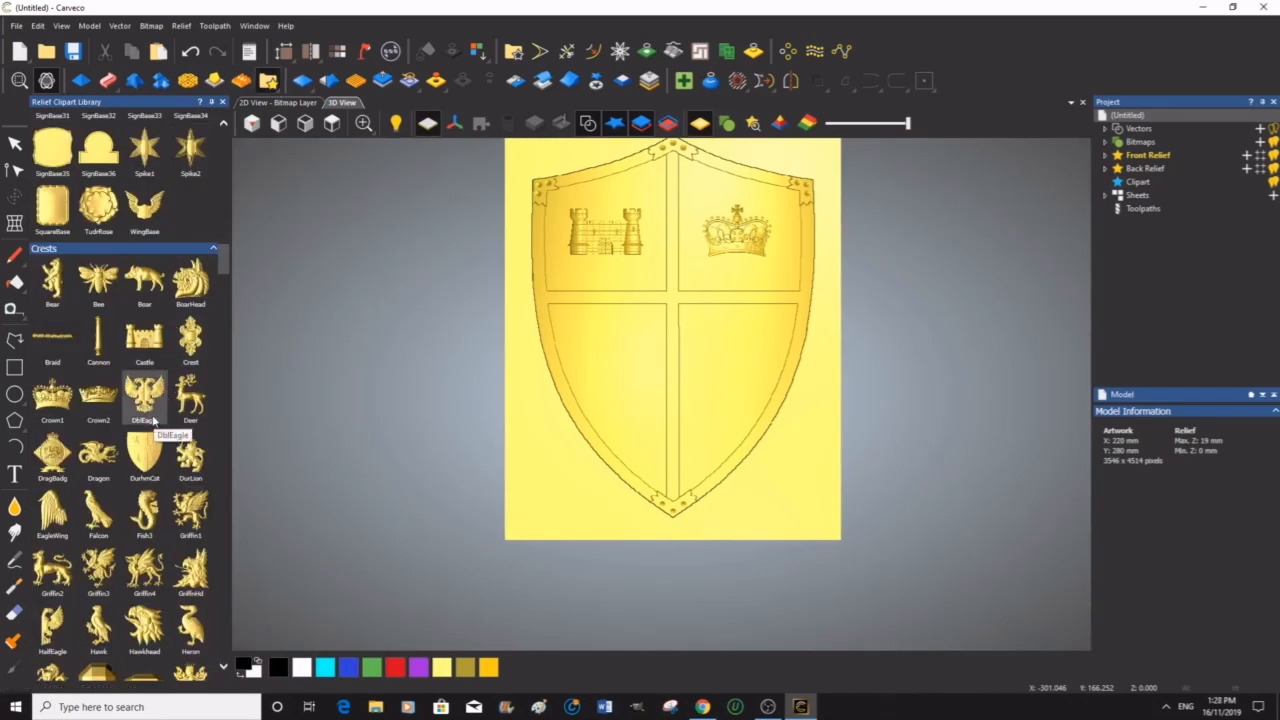
{"action": "scroll", "coordinate": [152, 416], "scroll_direction": "down", "scroll_amount": 3}
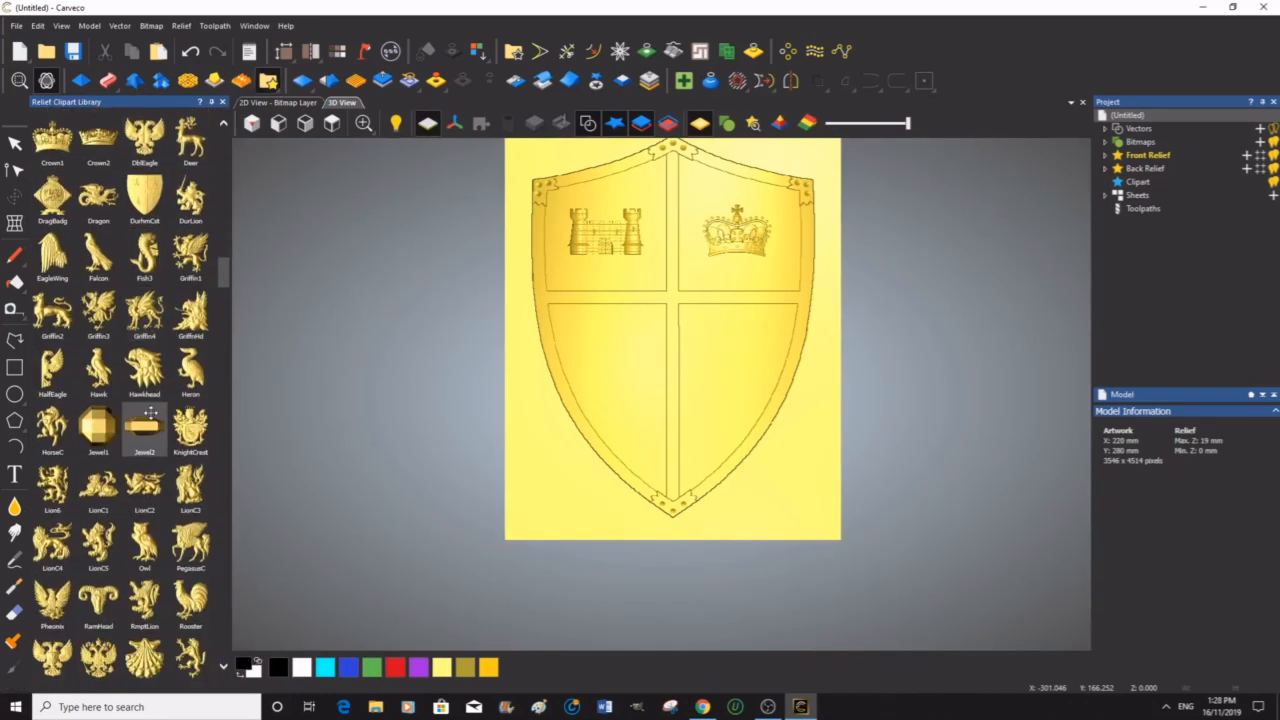
{"action": "scroll", "coordinate": [150, 412], "scroll_direction": "down", "scroll_amount": 1}
{"action": "scroll", "coordinate": [127, 430], "scroll_direction": "down", "scroll_amount": 2}
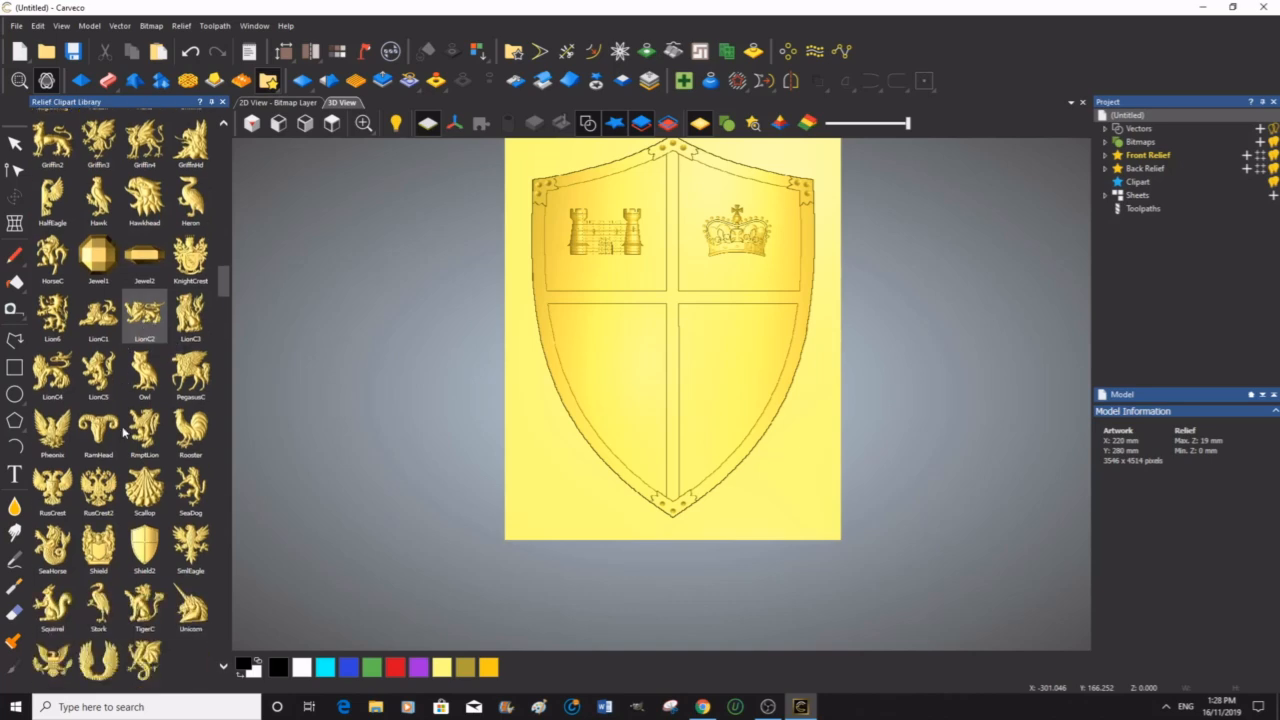
{"action": "scroll", "coordinate": [124, 432], "scroll_direction": "down", "scroll_amount": 1}
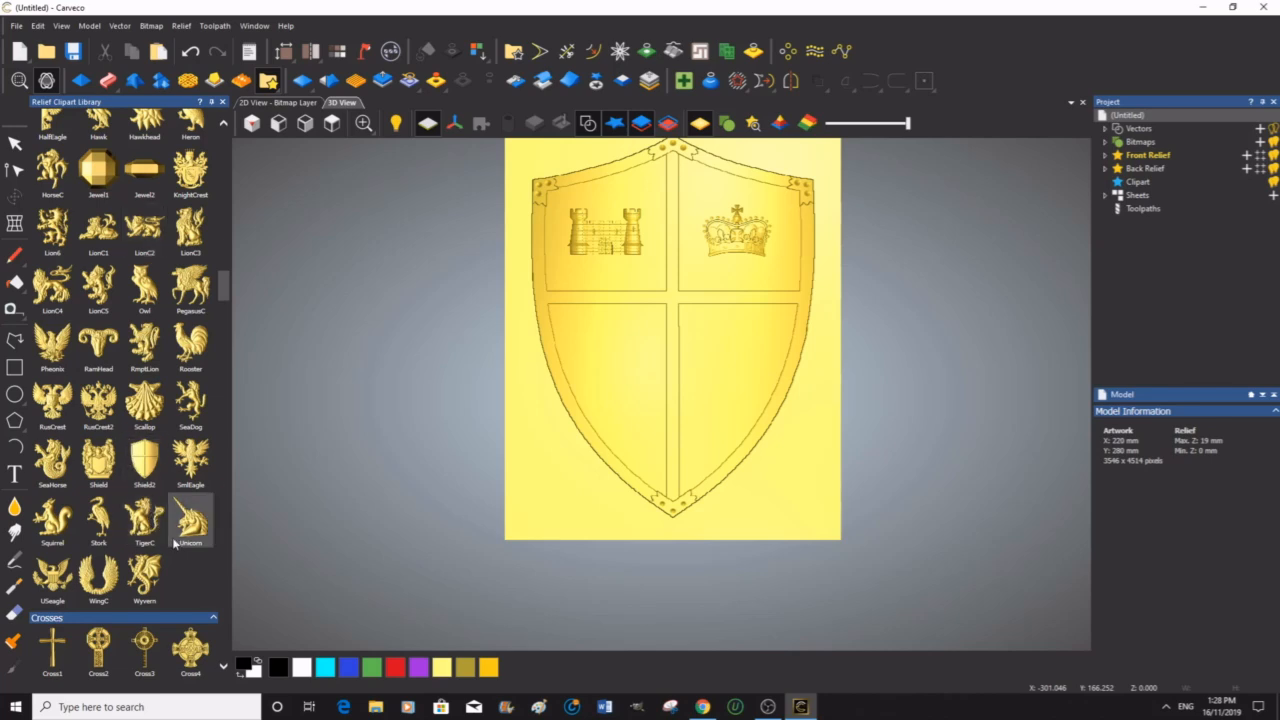
{"action": "left_click_drag", "start_coordinate": [190, 520], "coordinate": [621, 375]}
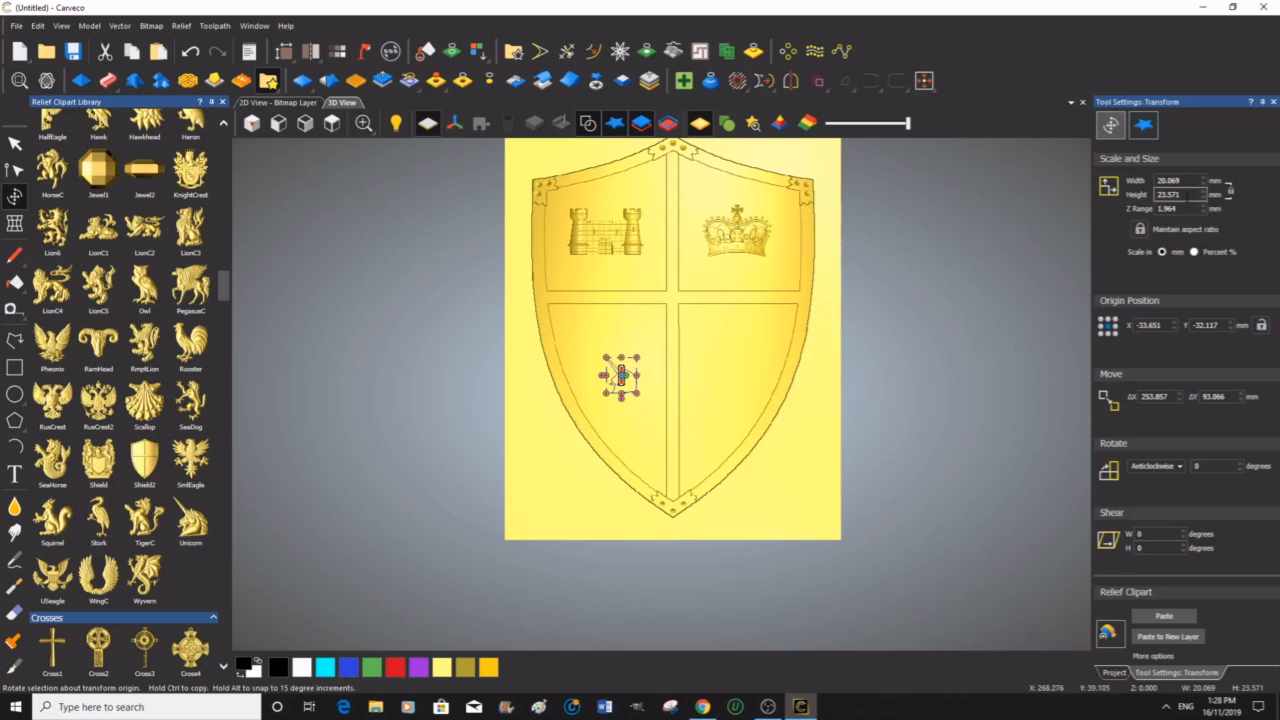
{"action": "left_click_drag", "start_coordinate": [1182, 195], "coordinate": [1157, 200]}
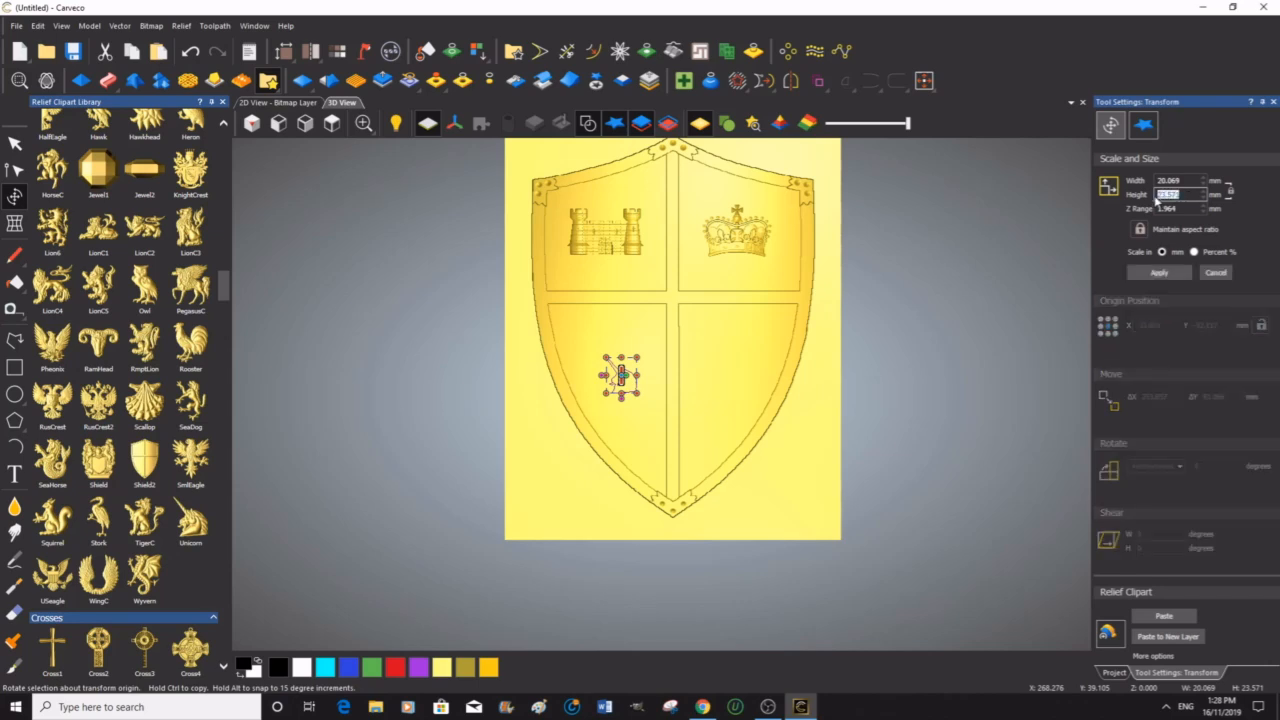
{"action": "type", "text": "50"}
{"action": "left_click", "coordinate": [1177, 209]}
{"action": "left_click_drag", "start_coordinate": [1177, 209], "coordinate": [1157, 211]}
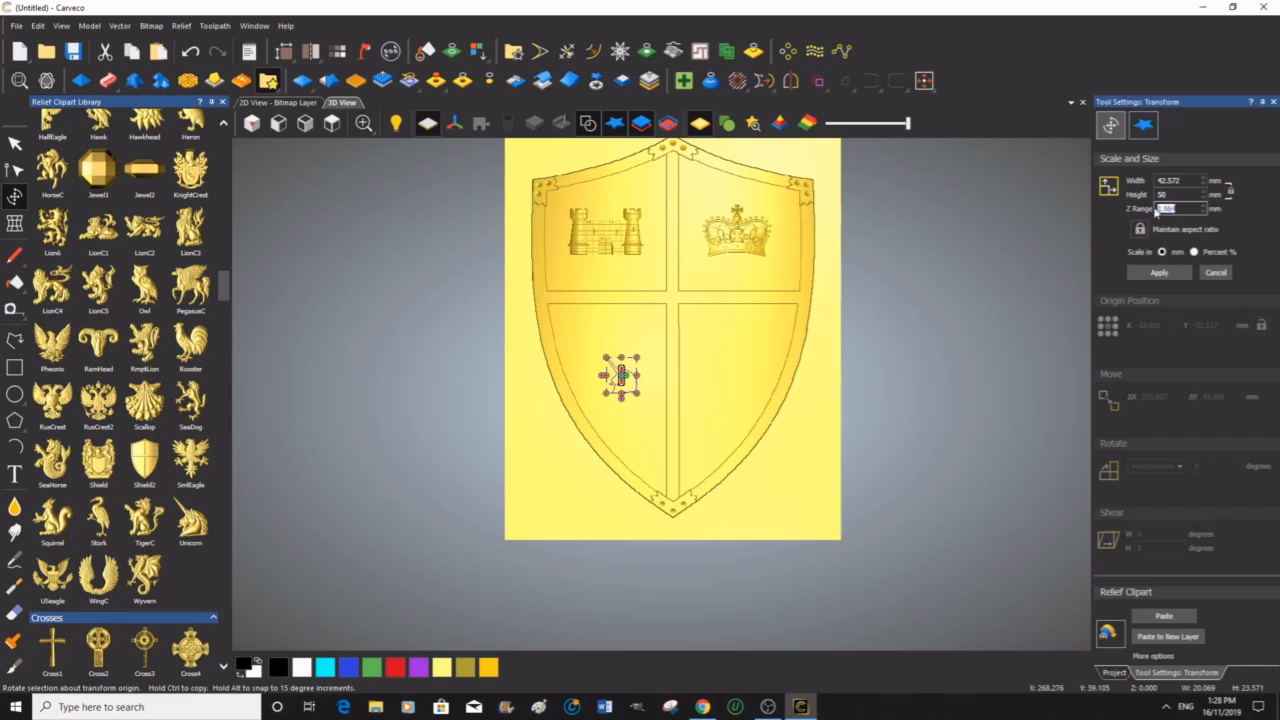
{"action": "type", "text": "5"}
{"action": "left_click", "coordinate": [1162, 273]}
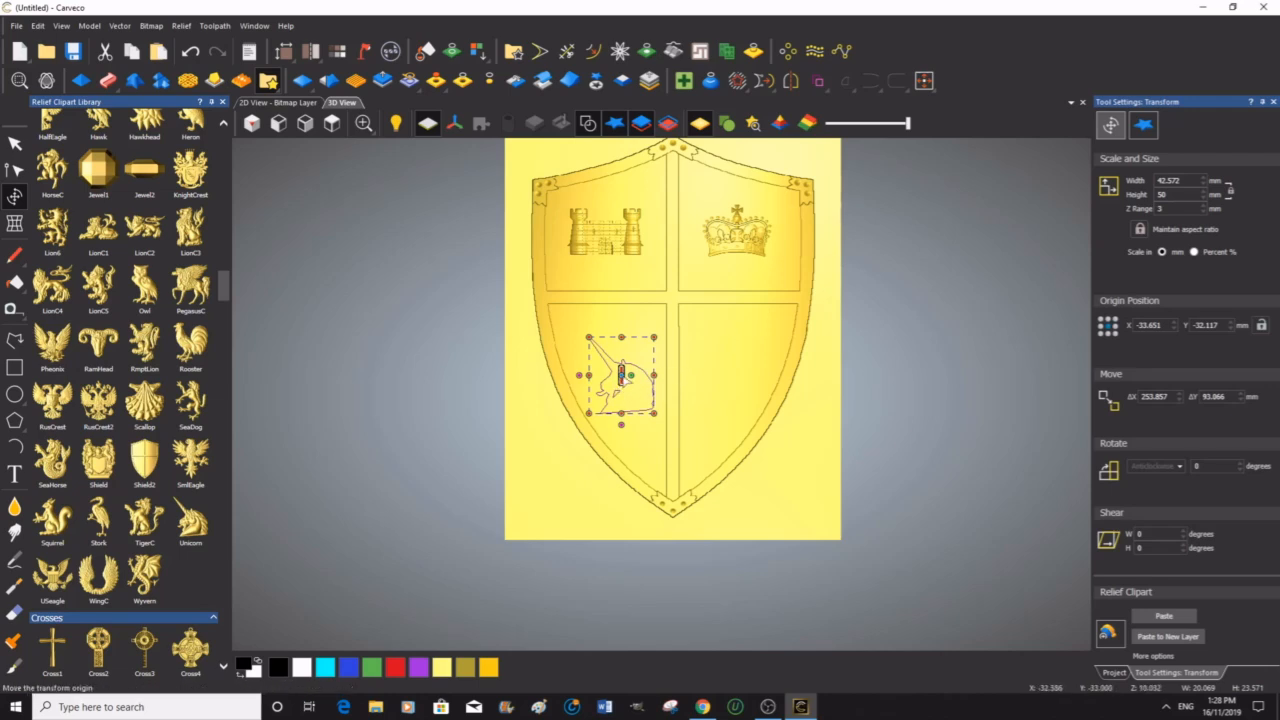
Step: Nudge the unicorn up and left within its quadrant and paste it into the relief
{"action": "left_click", "coordinate": [622, 376]}
{"action": "key", "text": "Up"}
{"action": "key", "text": "Up"}
{"action": "key", "text": "Up"}
{"action": "key", "text": "Up"}
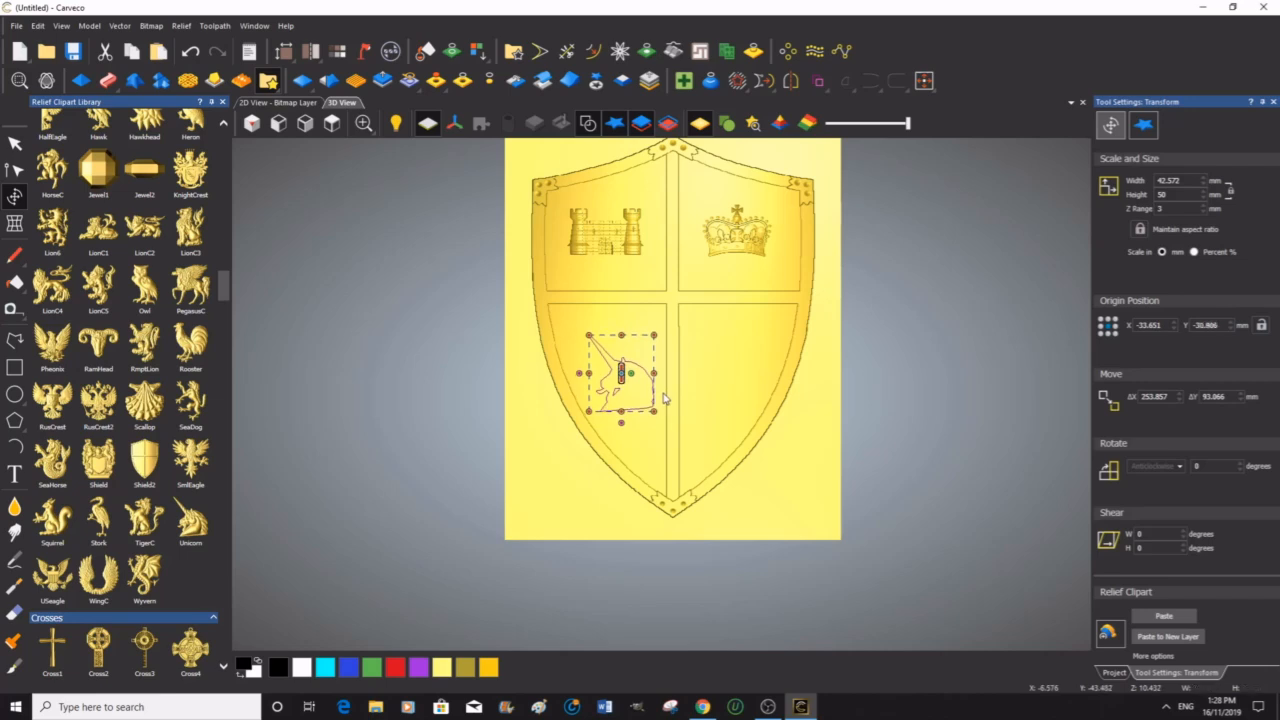
{"action": "key", "text": "Up"}
{"action": "key", "text": "Up"}
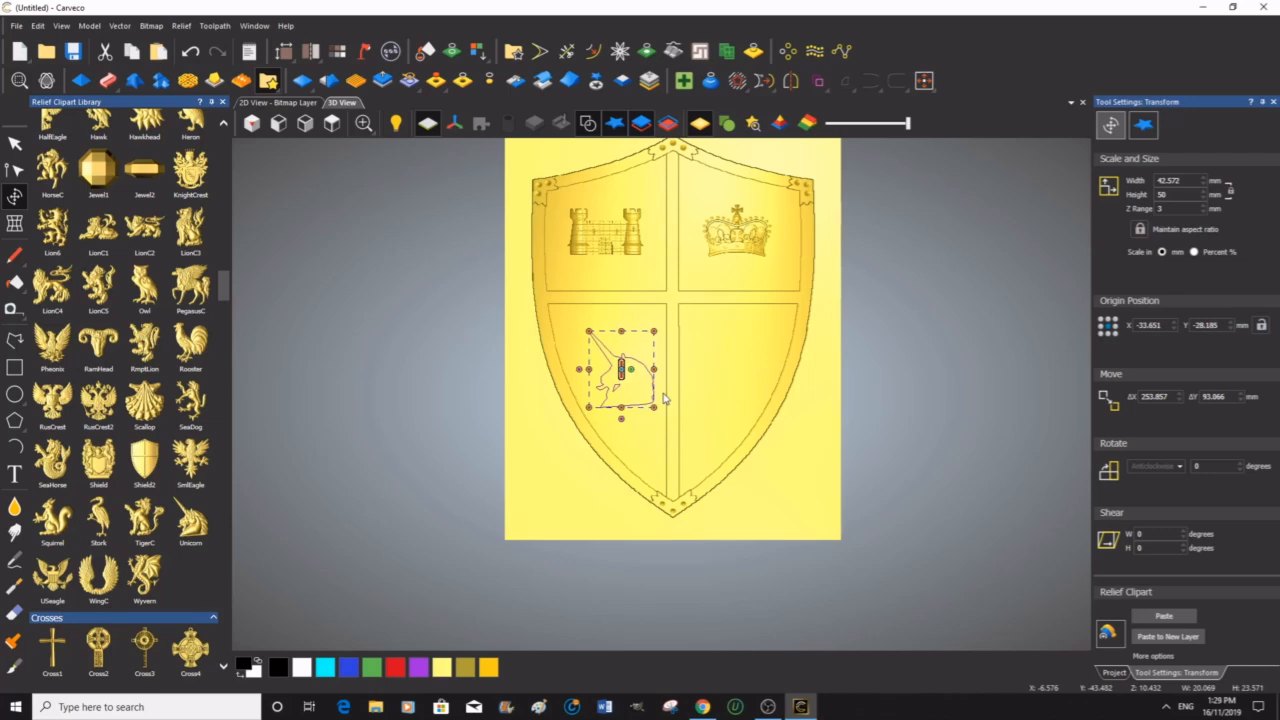
{"action": "key", "text": "Left"}
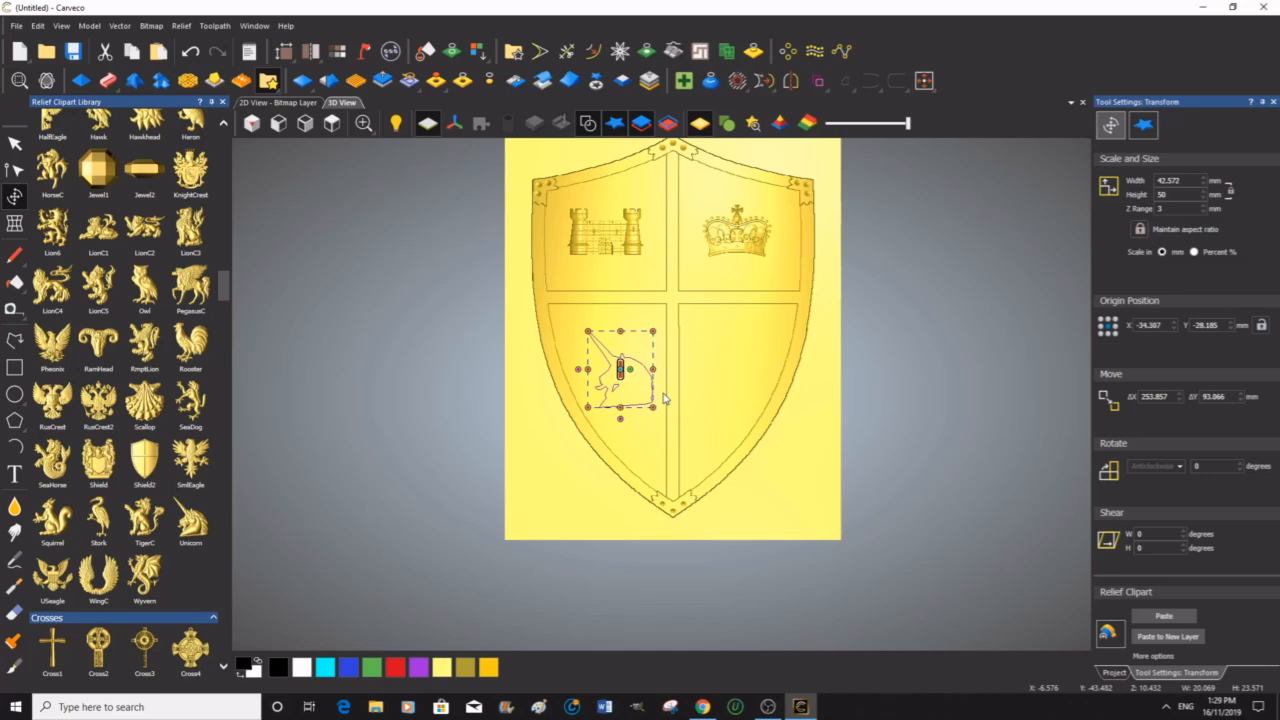
{"action": "key", "text": "Left"}
{"action": "key", "text": "Left"}
{"action": "key", "text": "Left"}
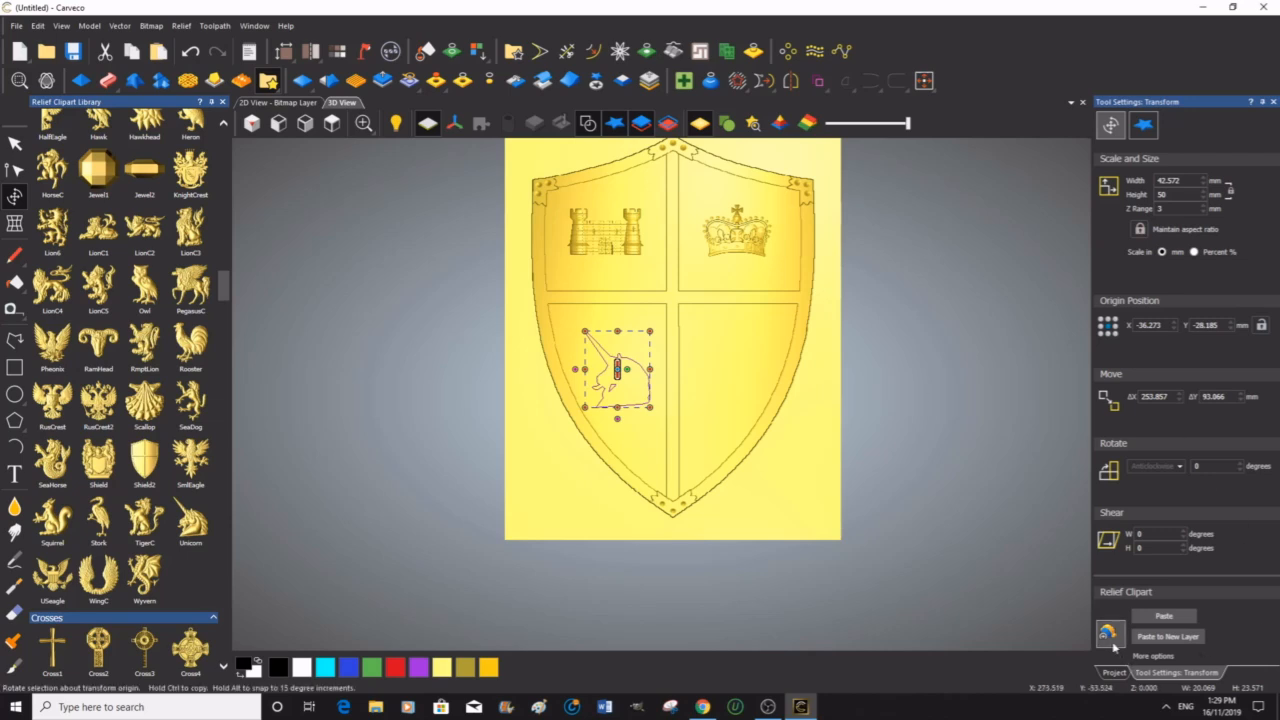
{"action": "left_click", "coordinate": [1168, 616]}
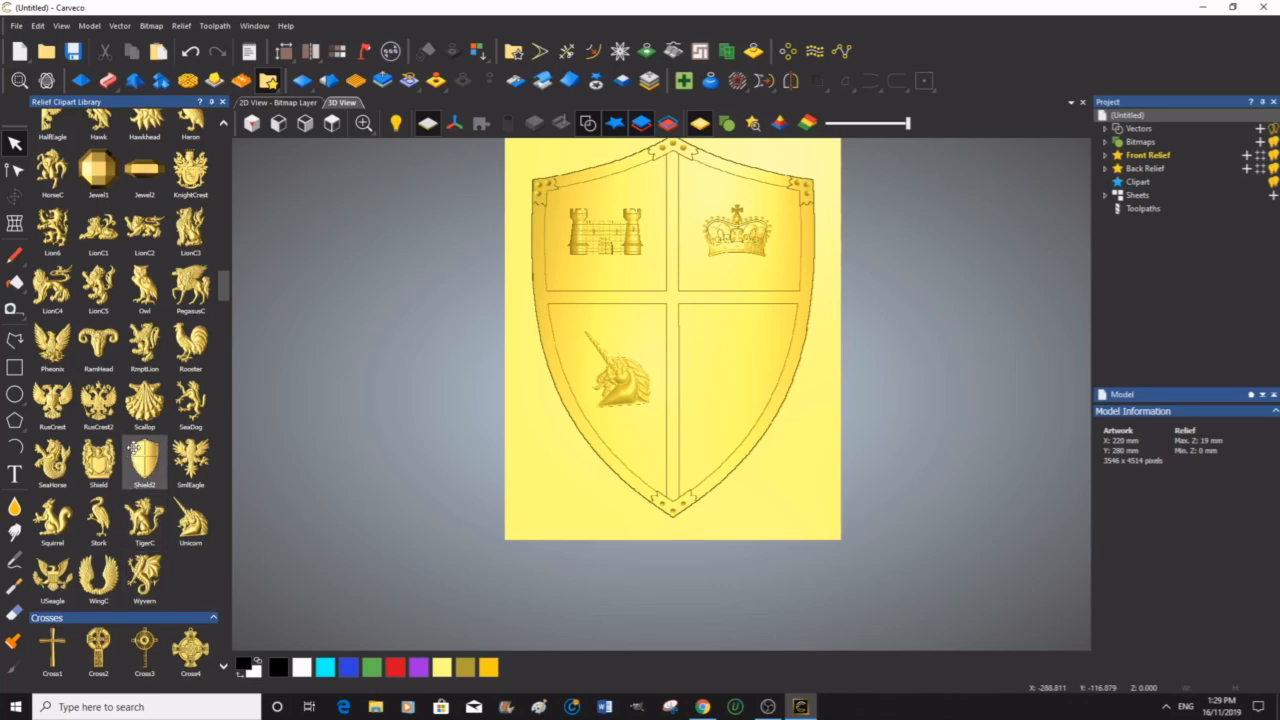
Step: Place the Griffin3 clipart in the shield's lower-right quadrant and scale it to 50 mm high with a 3 mm Z range
{"action": "scroll", "coordinate": [143, 405], "scroll_direction": "up", "scroll_amount": 1}
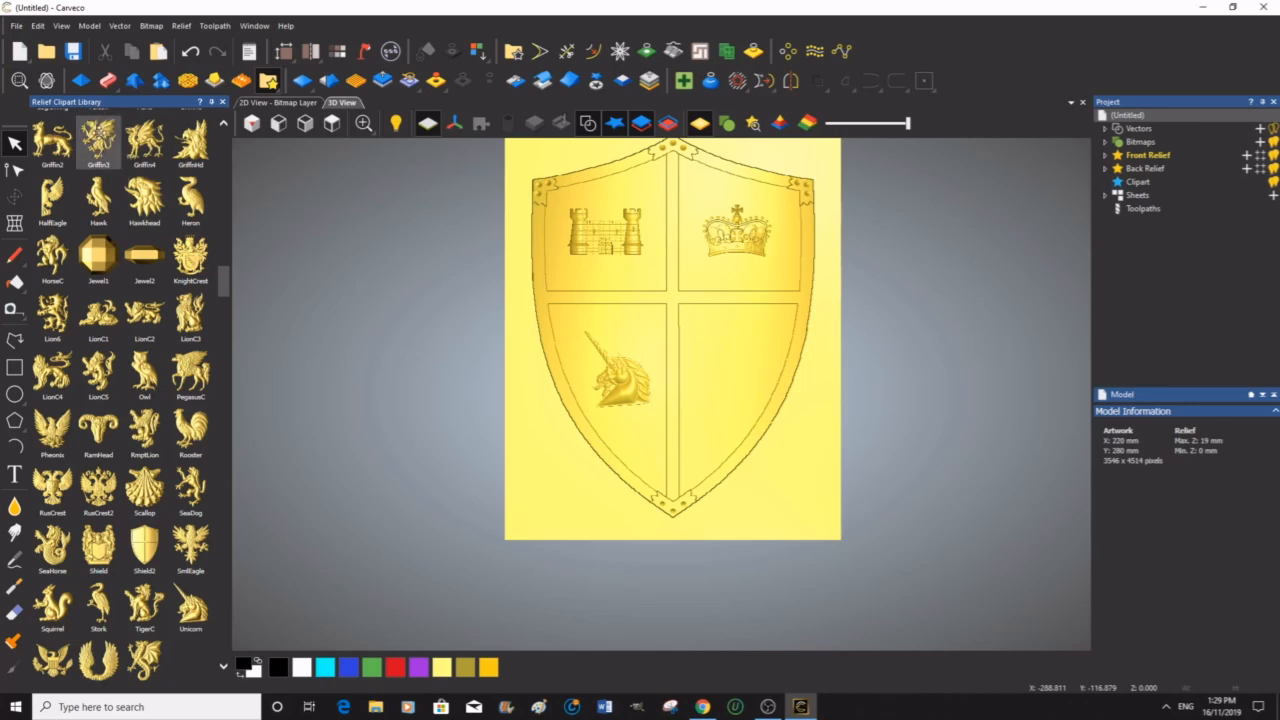
{"action": "left_click_drag", "start_coordinate": [100, 133], "coordinate": [724, 373]}
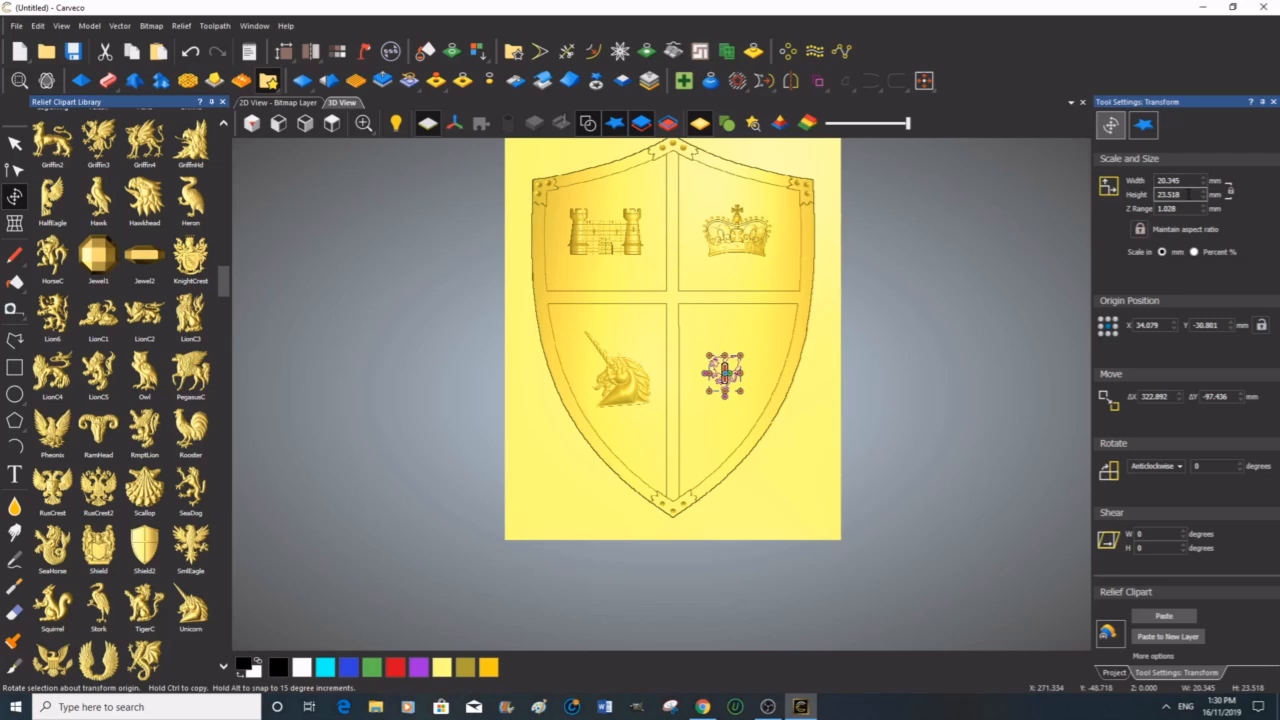
{"action": "double_click", "coordinate": [1168, 194]}
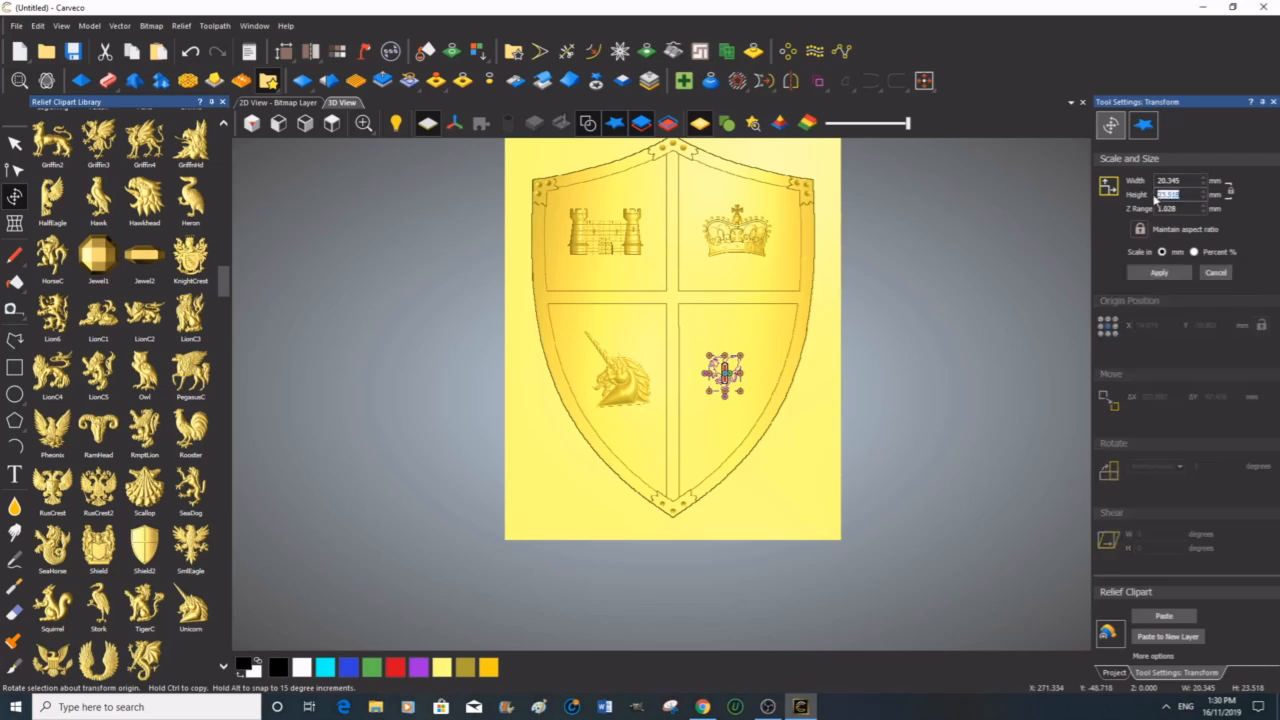
{"action": "type", "text": "50"}
{"action": "double_click", "coordinate": [1160, 209]}
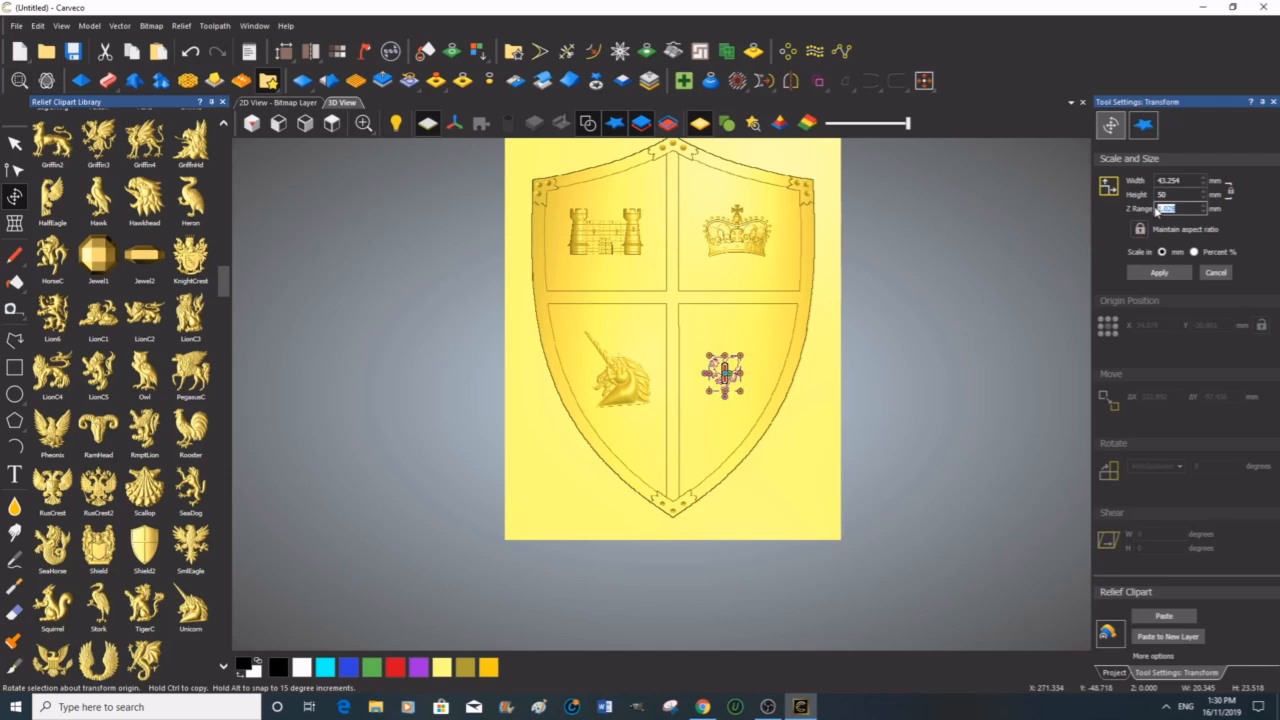
{"action": "type", "text": "5"}
{"action": "left_click", "coordinate": [1167, 275]}
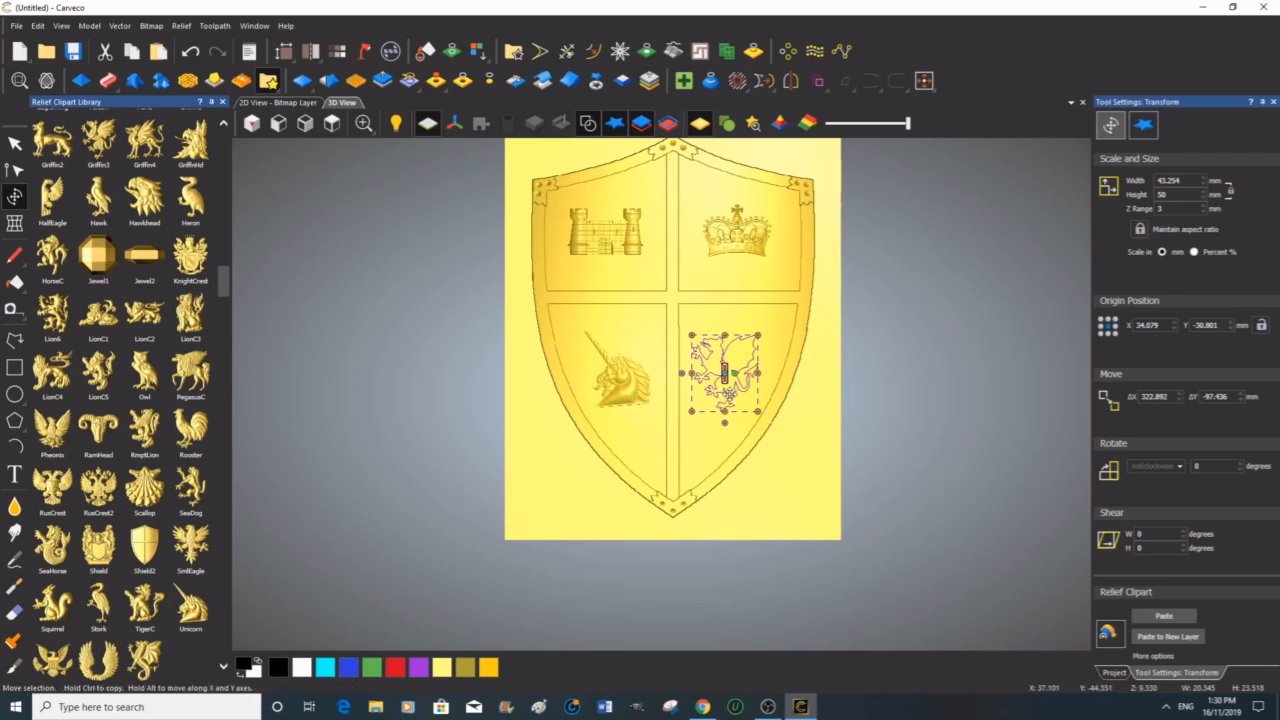
Step: Shift the griffin slightly right and paste it into the relief
{"action": "left_click_drag", "start_coordinate": [728, 392], "coordinate": [730, 394]}
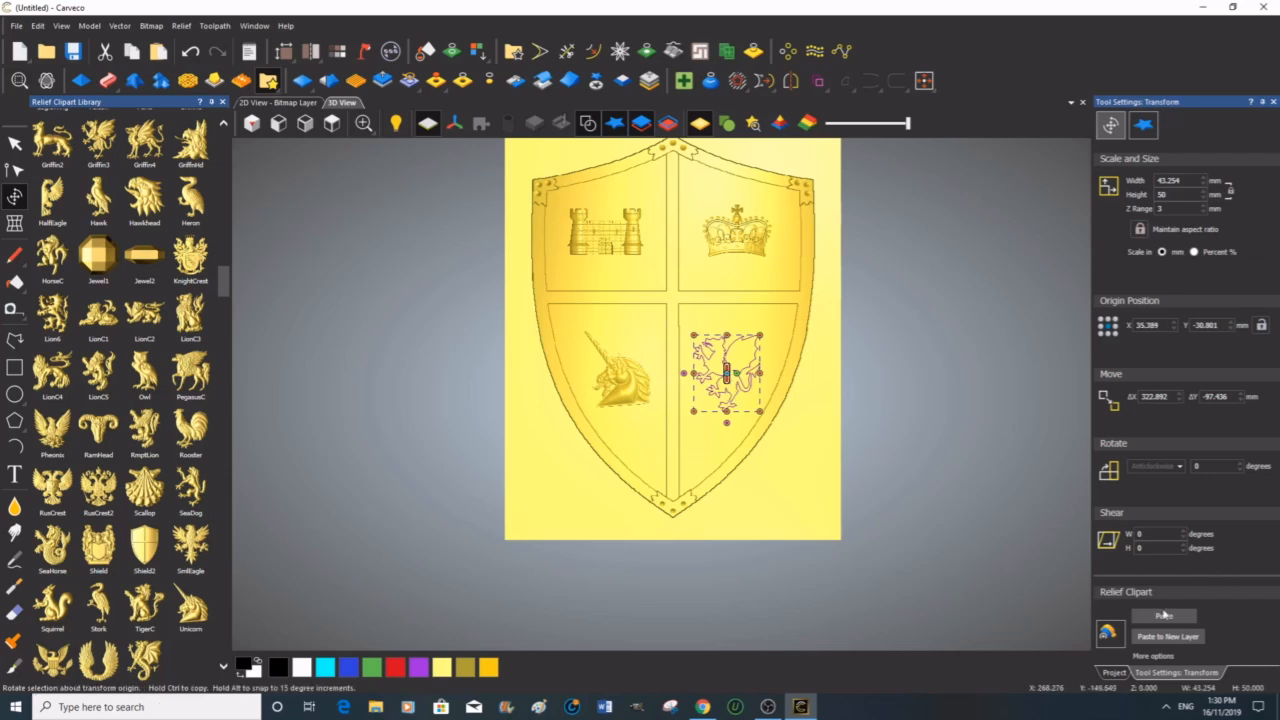
{"action": "left_click", "coordinate": [1165, 615]}
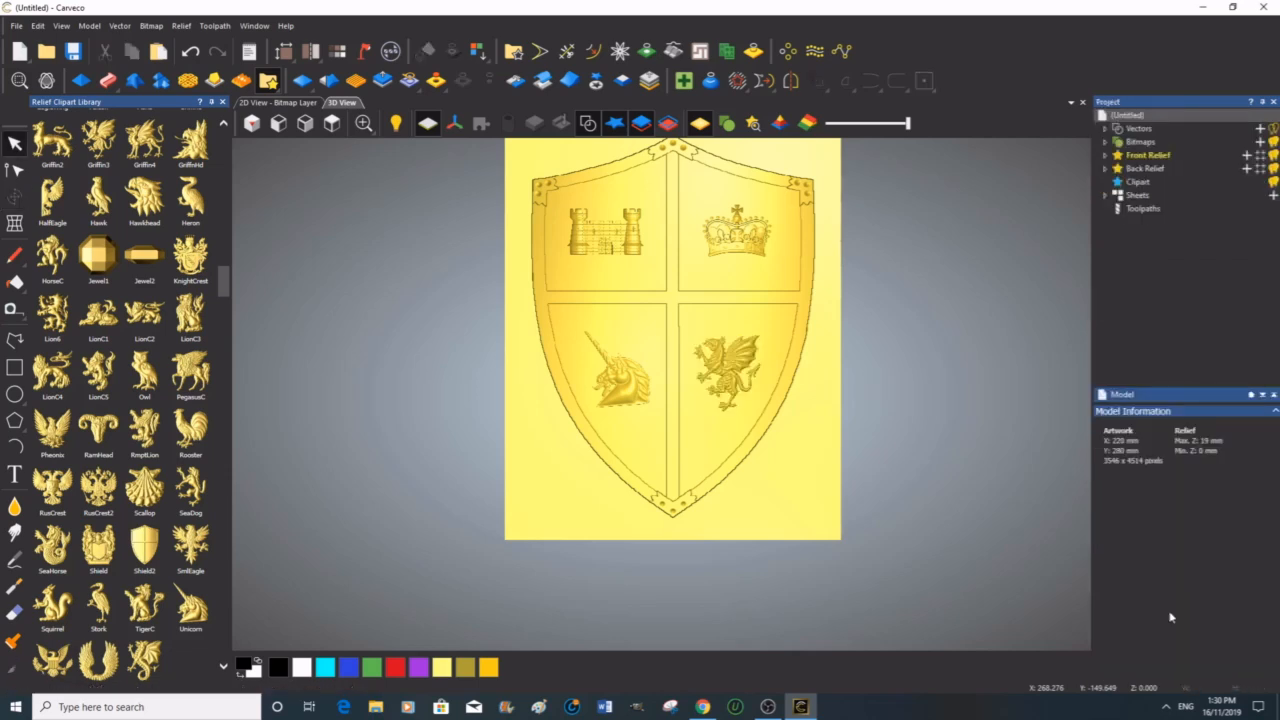
Step: Close the clipart library and inspect the finished shield relief from several angles, returning to the top view
{"action": "scroll", "coordinate": [802, 365], "scroll_direction": "down", "scroll_amount": 1}
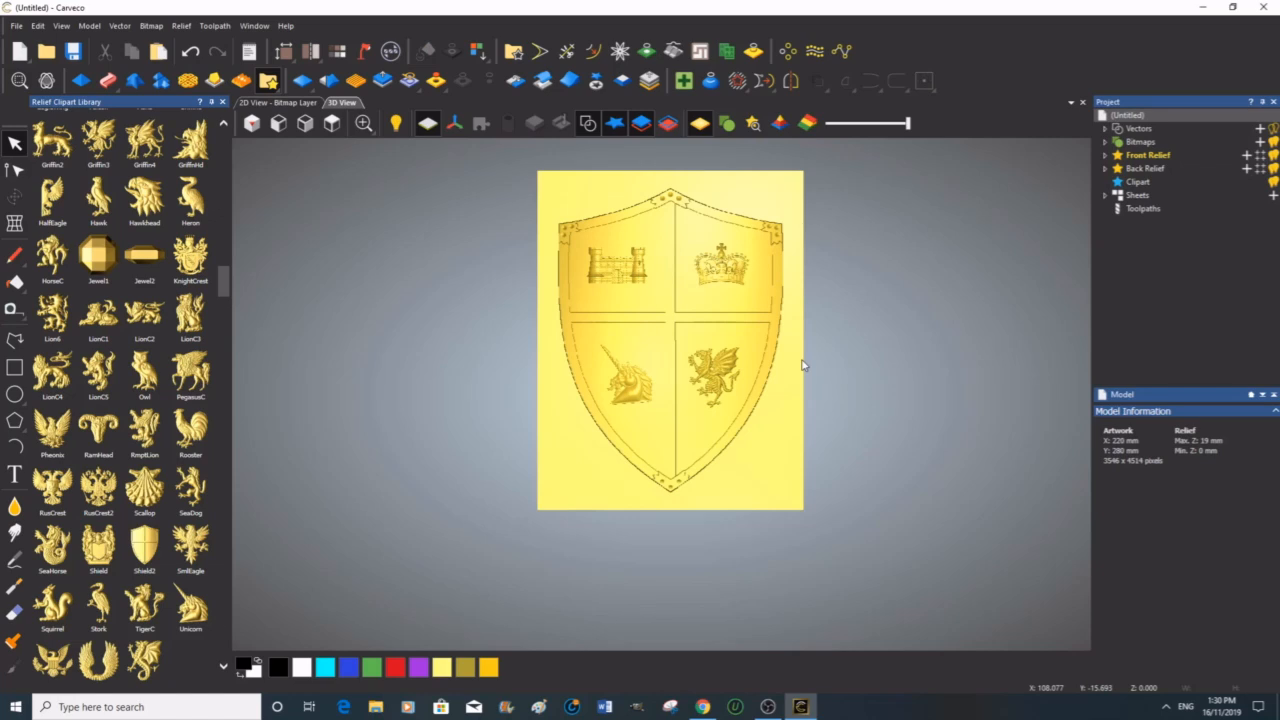
{"action": "left_click", "coordinate": [223, 103]}
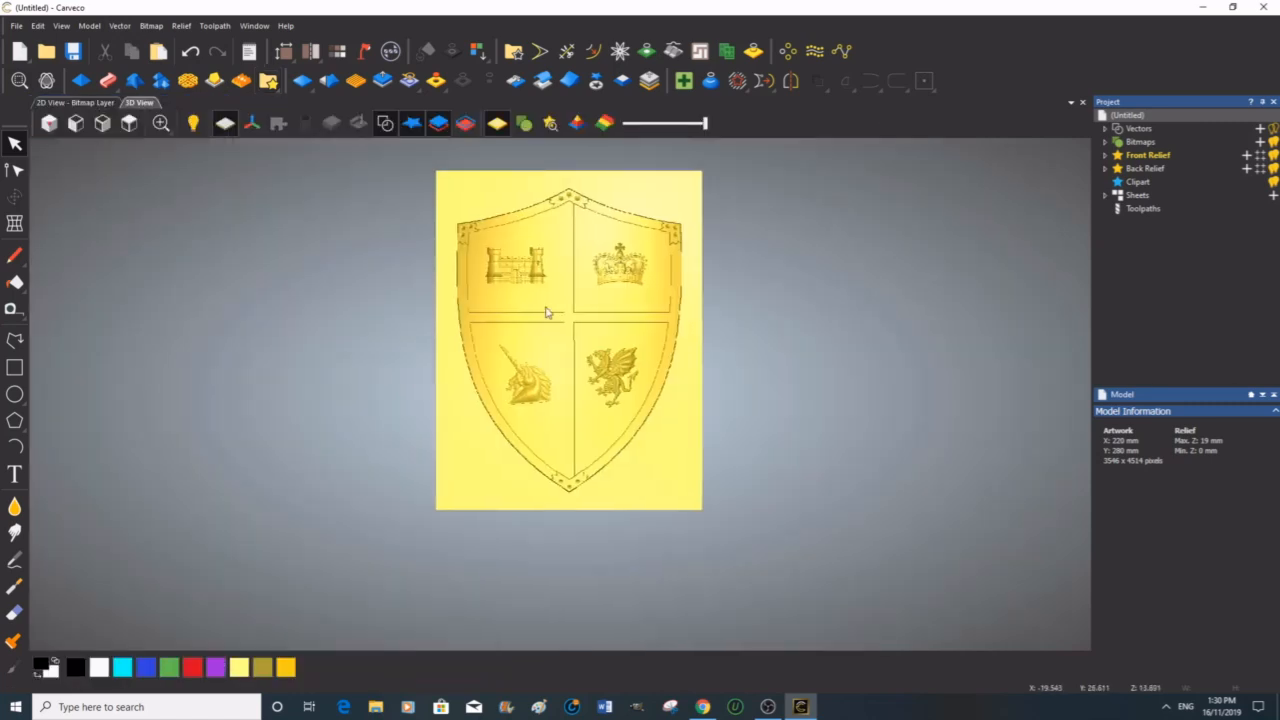
{"action": "scroll", "coordinate": [562, 268], "scroll_direction": "up", "scroll_amount": 2}
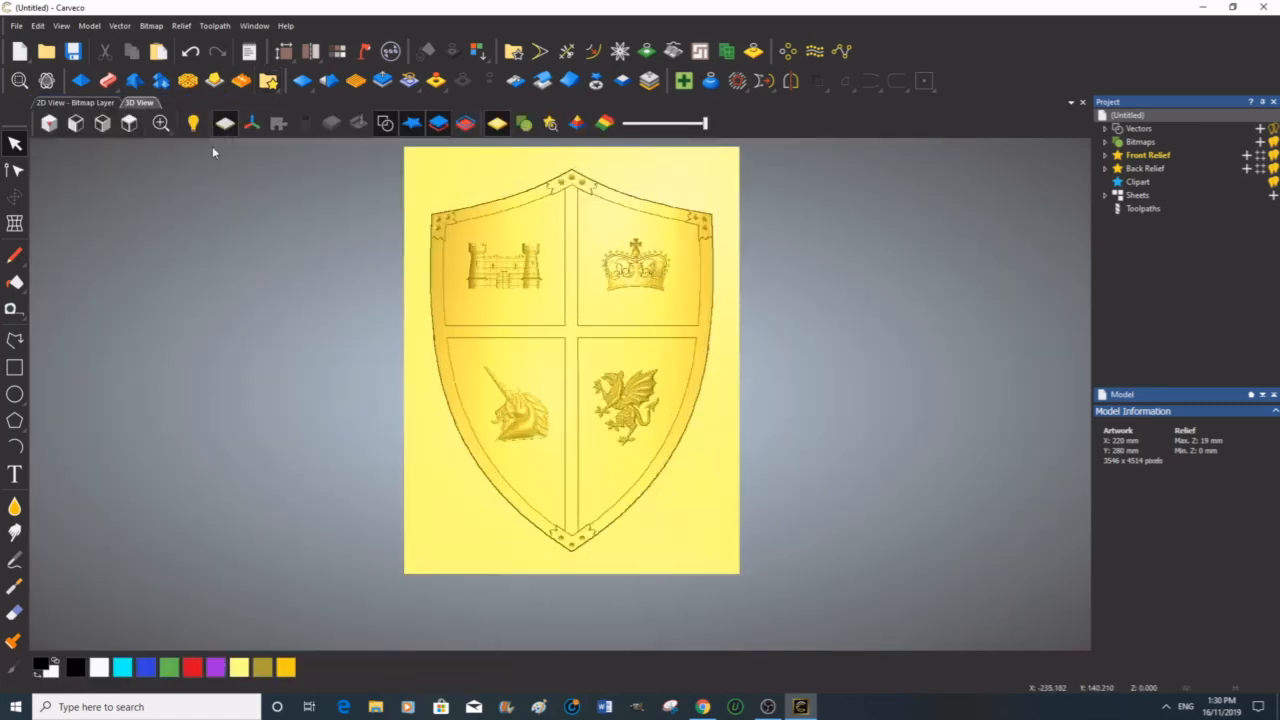
{"action": "left_click", "coordinate": [48, 86]}
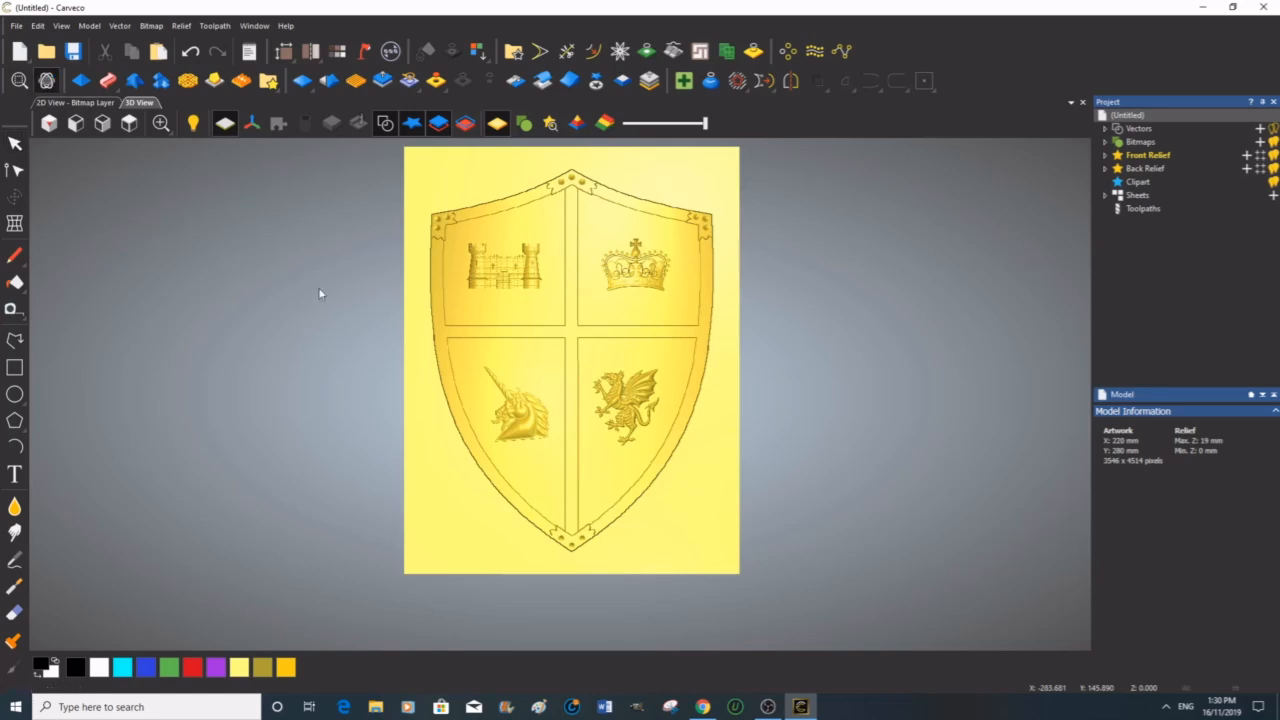
{"action": "left_click_drag", "start_coordinate": [535, 343], "coordinate": [720, 329]}
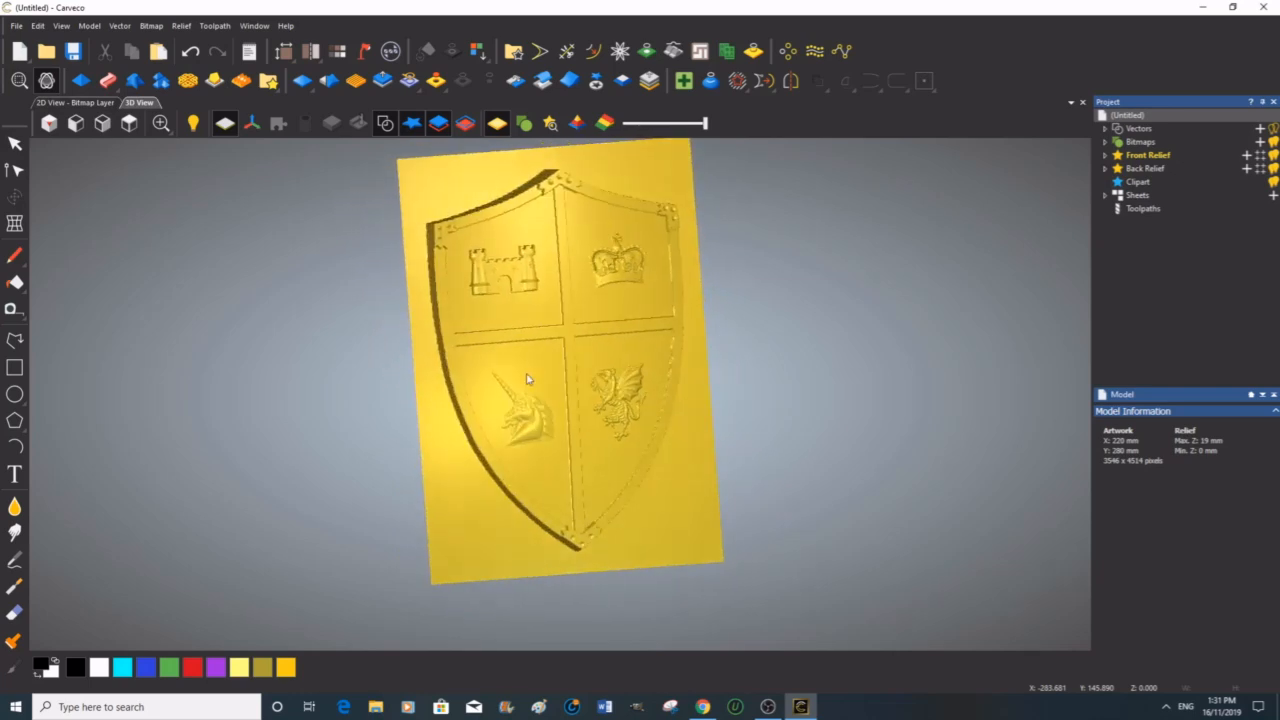
{"action": "left_click", "coordinate": [75, 123]}
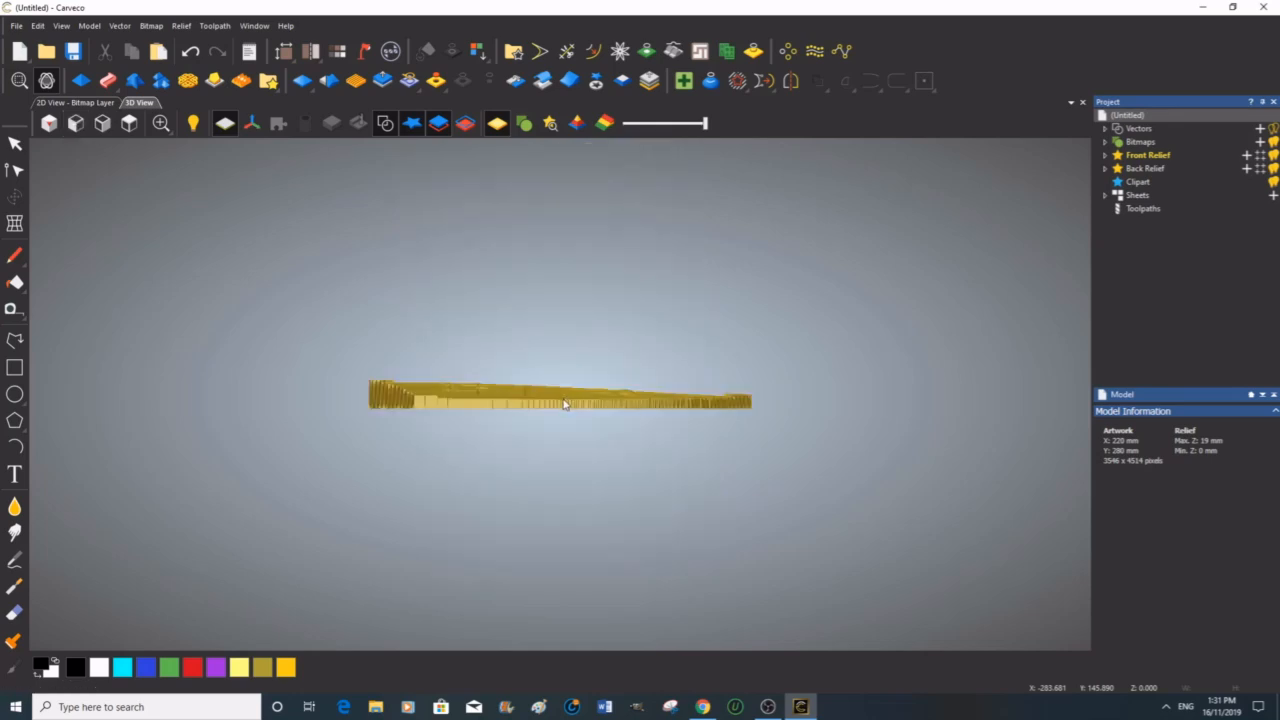
{"action": "left_click_drag", "start_coordinate": [559, 389], "coordinate": [502, 397]}
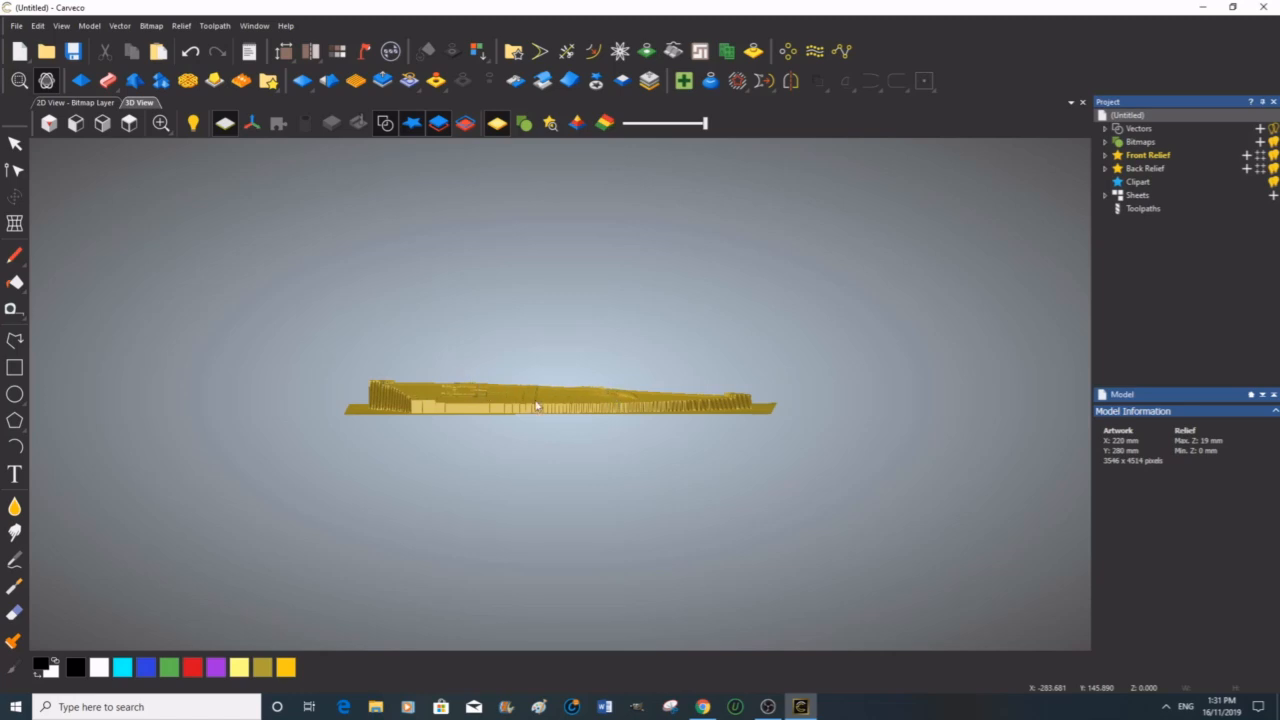
{"action": "left_click", "coordinate": [130, 124]}
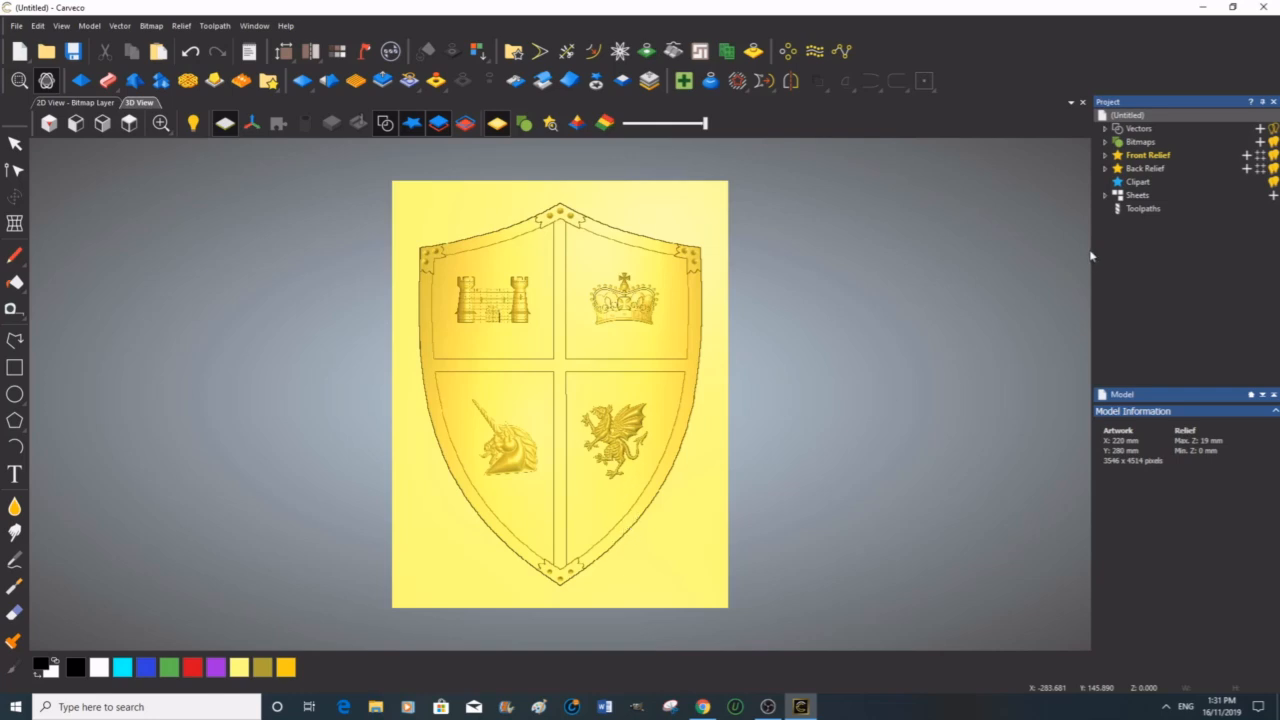
Step: Start a Machine Relief toolpath on the whole relief and open the tool database to choose a finishing tool
{"action": "left_click", "coordinate": [1122, 209]}
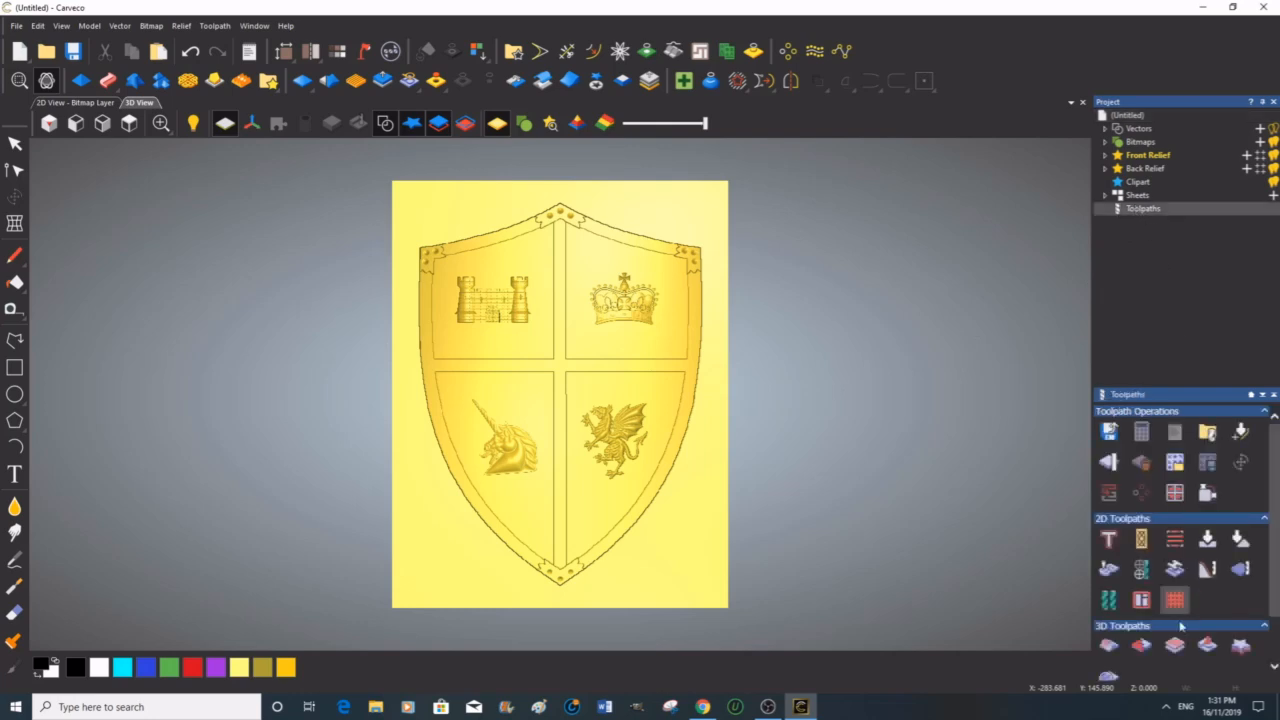
{"action": "left_click", "coordinate": [1110, 645]}
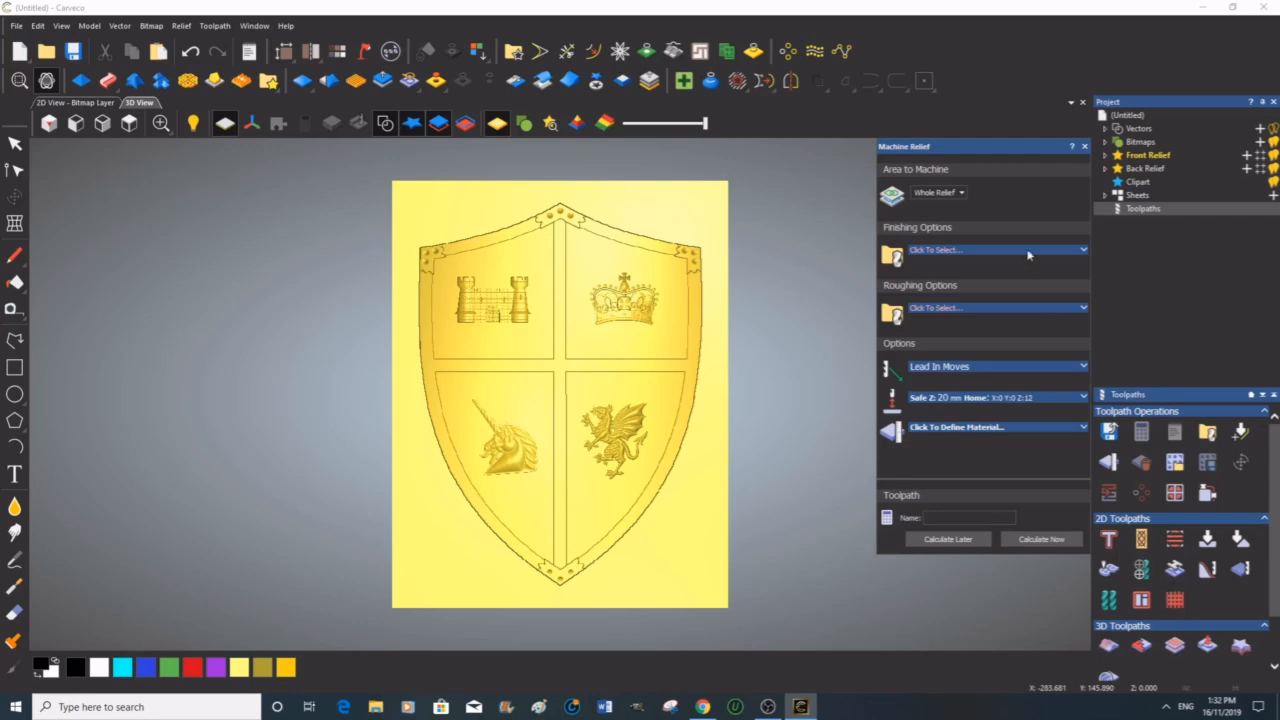
{"action": "left_click", "coordinate": [1084, 251]}
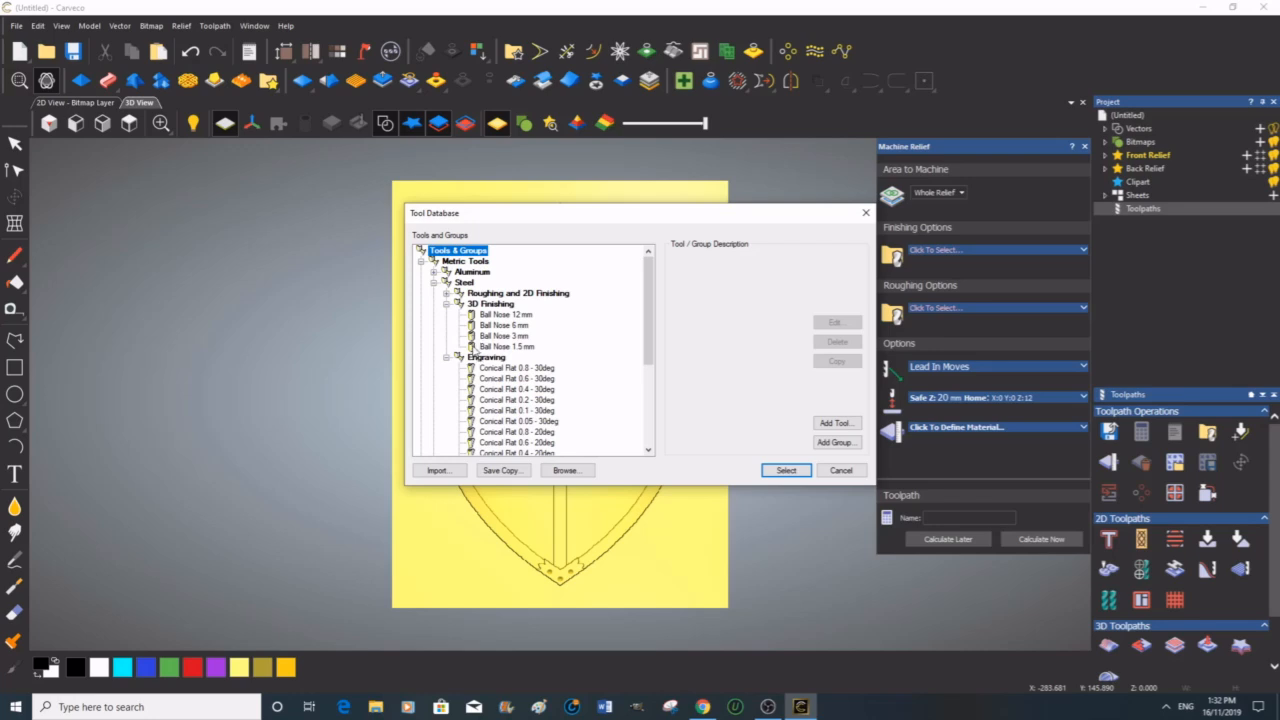
Step: Duplicate the Ball Nose 1.5 mm finishing tool and open the copy for editing
{"action": "left_click", "coordinate": [474, 347]}
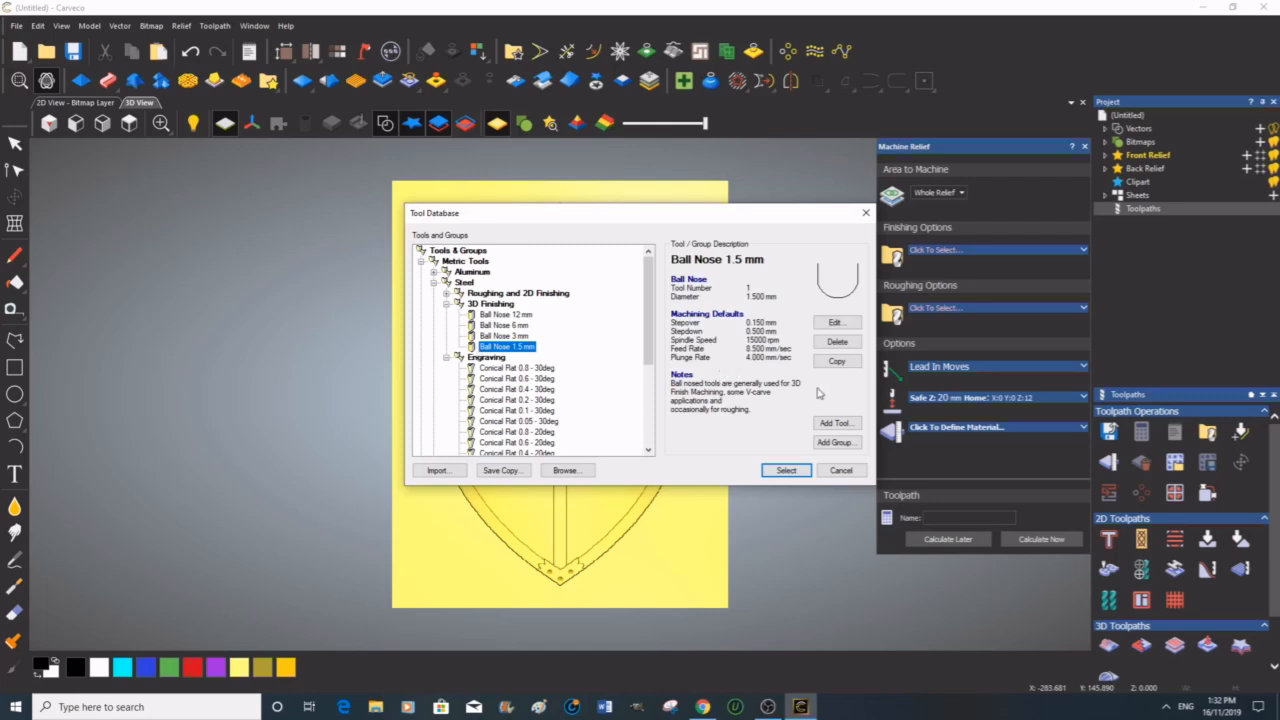
{"action": "left_click", "coordinate": [836, 361]}
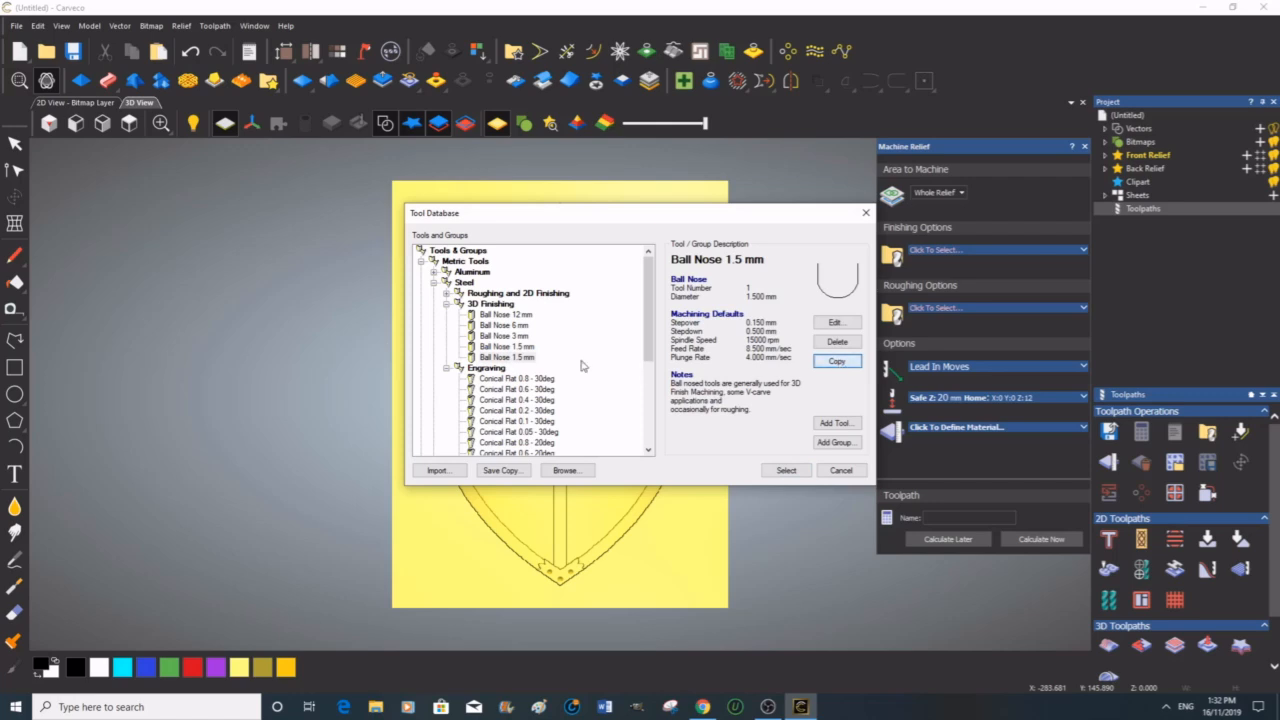
{"action": "left_click", "coordinate": [490, 347]}
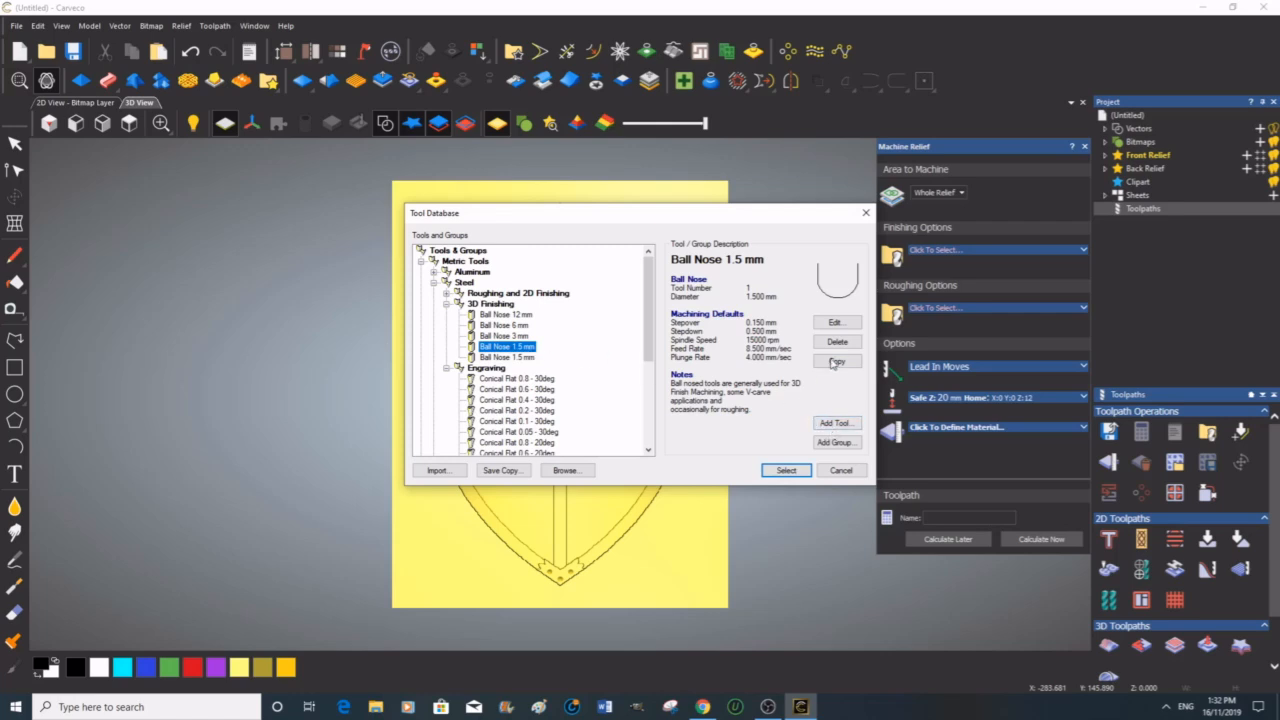
{"action": "left_click", "coordinate": [837, 324]}
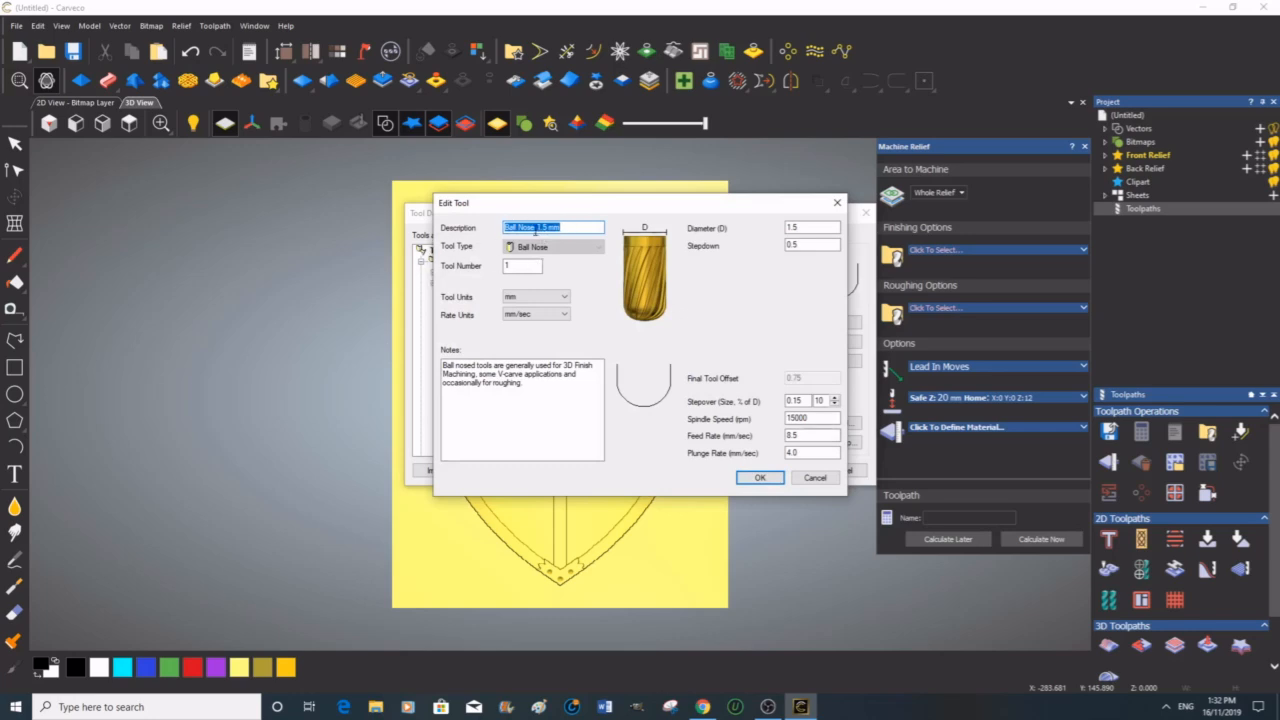
Step: Rename the copied tool to Ball Nose T 2.0 mm and set its diameter to 2.0 mm
{"action": "left_click", "coordinate": [538, 227]}
{"action": "type", "text": "T"}
{"action": "left_click_drag", "start_coordinate": [553, 228], "coordinate": [544, 228]}
{"action": "type", "text": "2.0"}
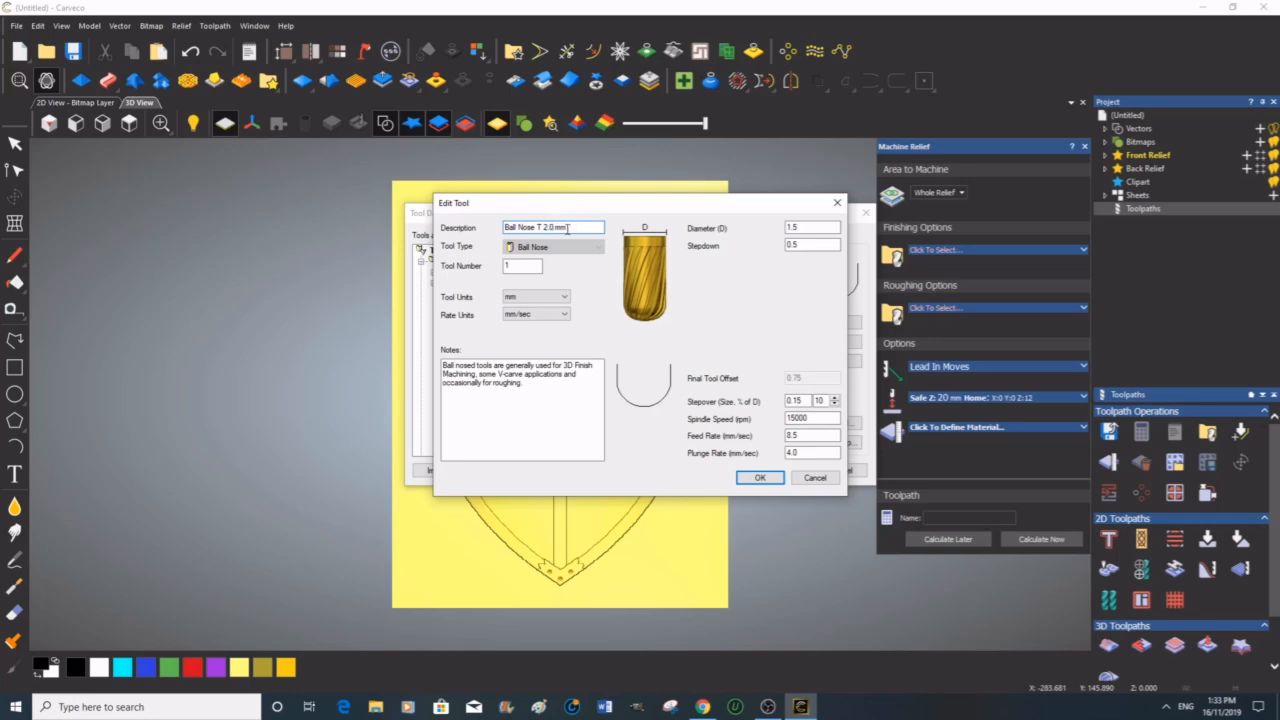
{"action": "left_click", "coordinate": [762, 479]}
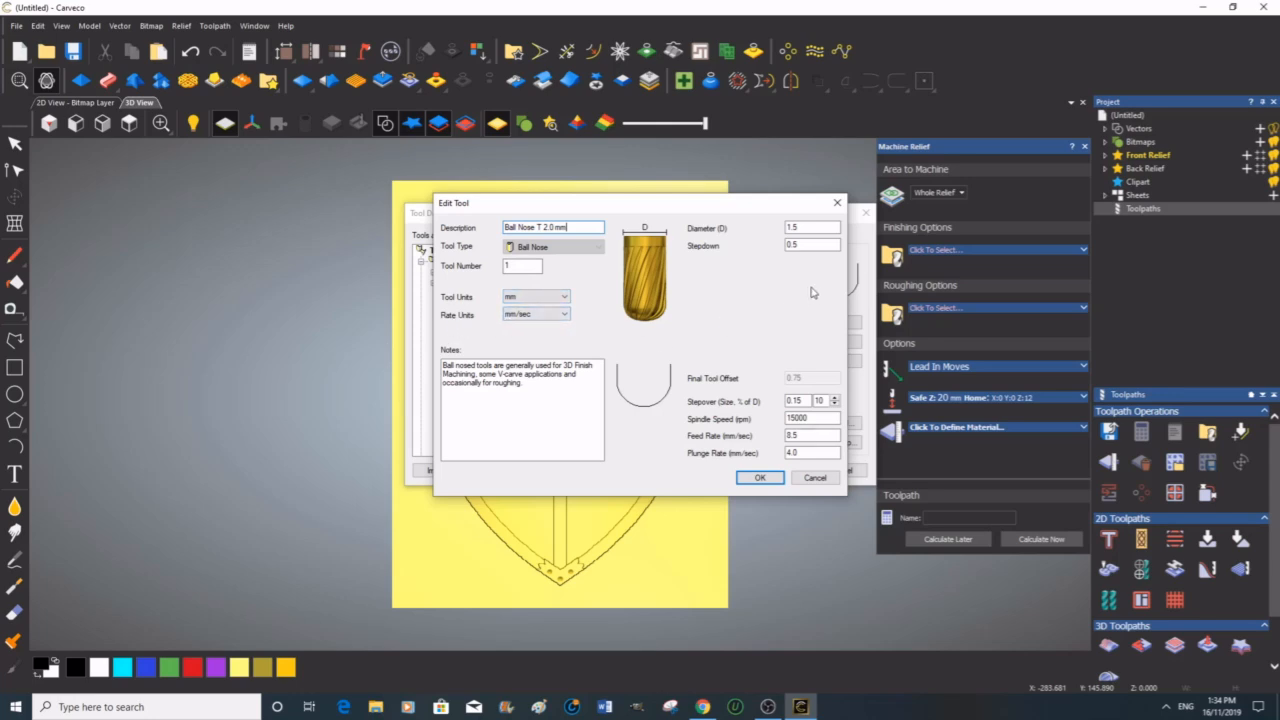
{"action": "double_click", "coordinate": [786, 227]}
{"action": "type", "text": "2.0"}
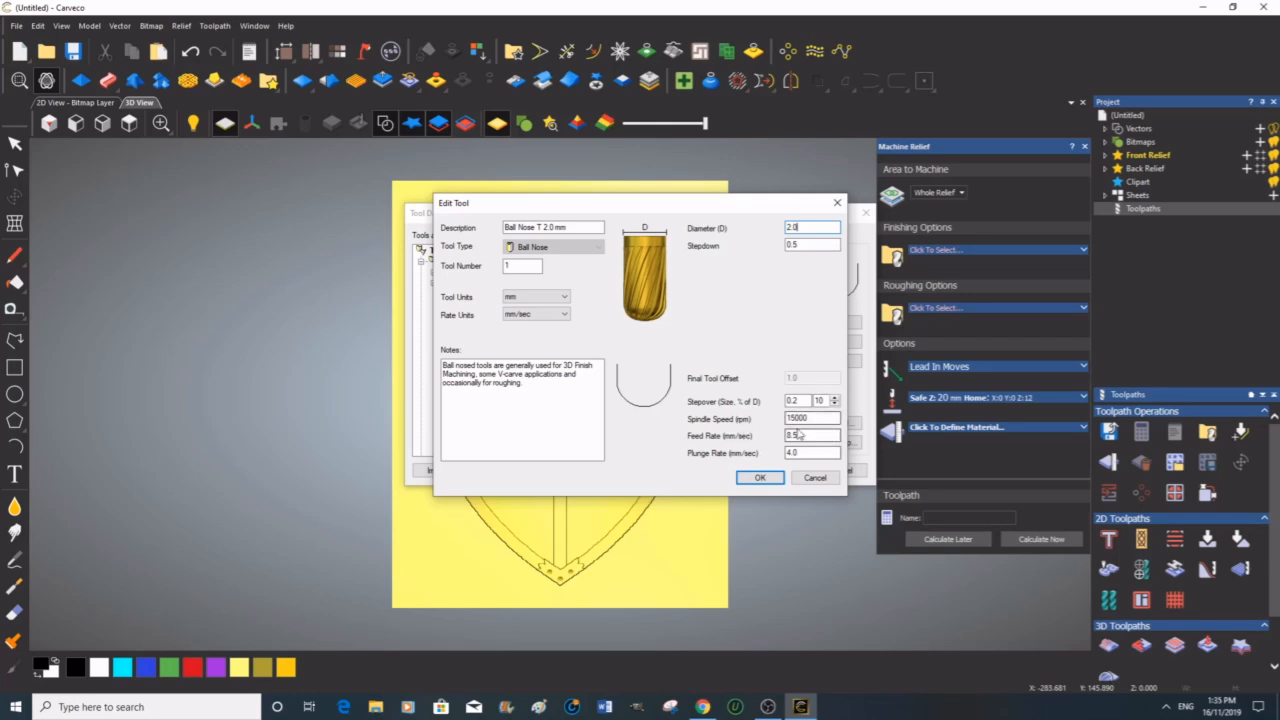
{"action": "left_click", "coordinate": [760, 478]}
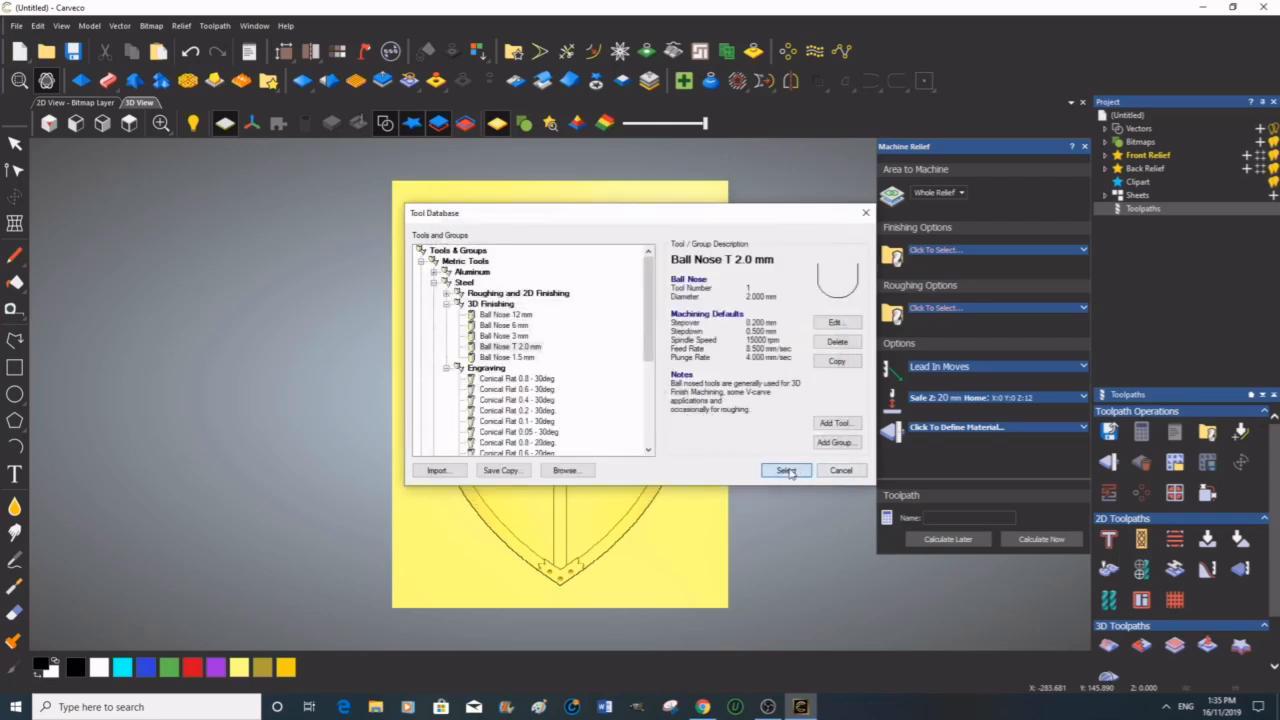
Step: Choose the Ball Nose T 2.0 mm tool as the finishing tool and expand its cutting parameters
{"action": "left_click", "coordinate": [787, 470]}
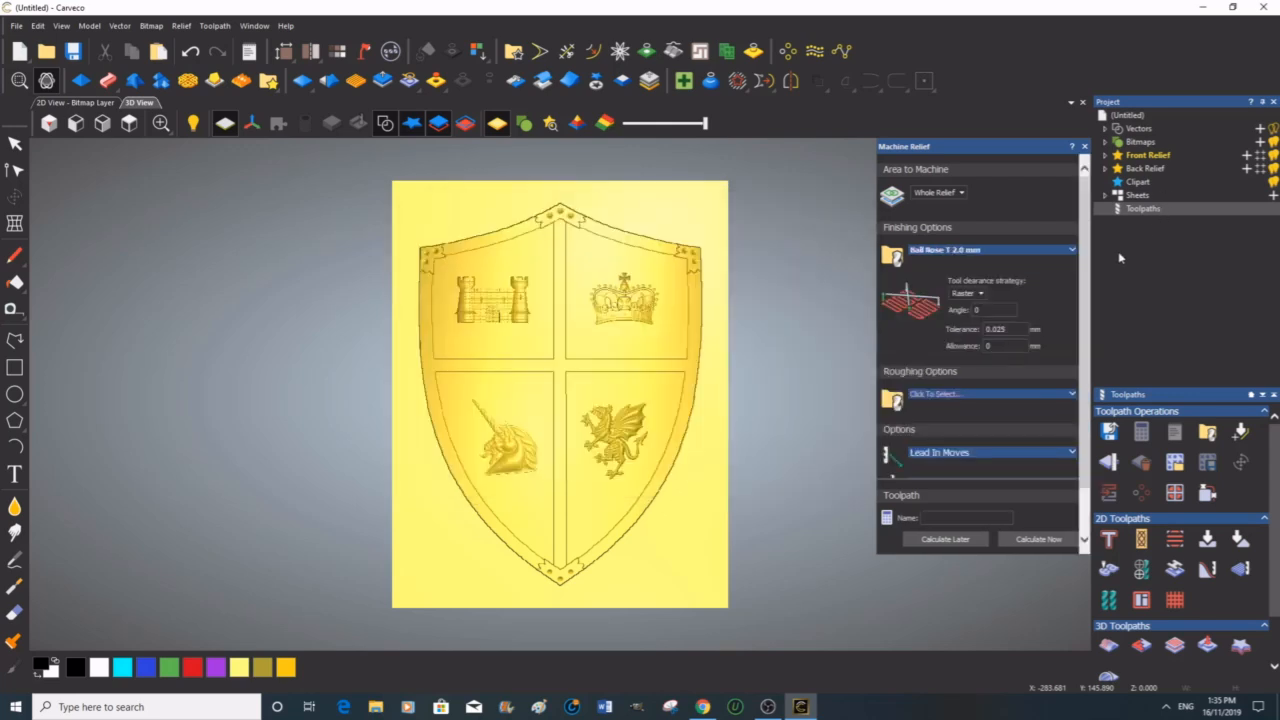
{"action": "left_click", "coordinate": [1072, 251]}
{"action": "left_click", "coordinate": [1073, 252]}
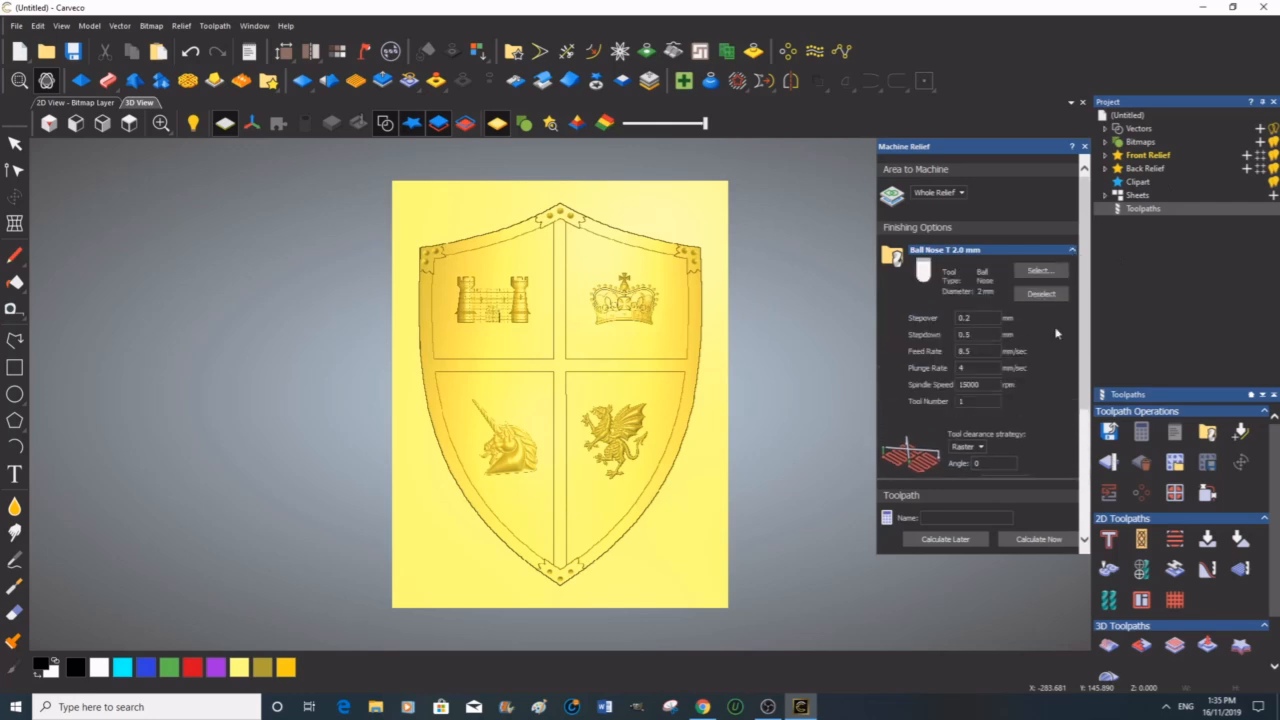
Step: Set the finishing stepover to 0.15 mm, feed rate 60, plunge rate 30 mm/sec and spindle speed 22000 rpm
{"action": "left_click", "coordinate": [975, 334]}
{"action": "left_click", "coordinate": [971, 318]}
{"action": "key", "text": "BackSpace"}
{"action": "type", "text": "5"}
{"action": "key", "text": "BackSpace"}
{"action": "type", "text": "15"}
{"action": "left_click", "coordinate": [966, 352]}
{"action": "left_click", "coordinate": [958, 369]}
{"action": "type", "text": "30"}
{"action": "left_click_drag", "start_coordinate": [968, 385], "coordinate": [959, 390]}
{"action": "type", "text": "23"}
{"action": "scroll", "coordinate": [1052, 419], "scroll_direction": "down", "scroll_amount": 6}
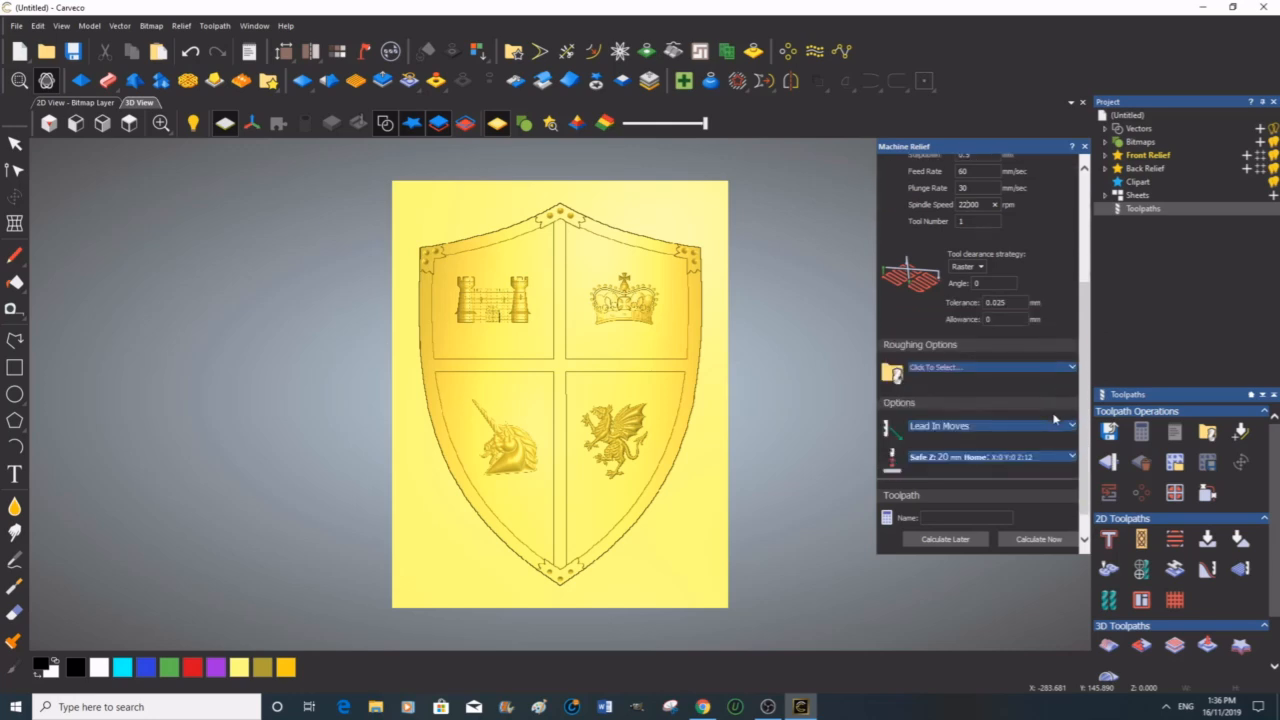
Step: Define the material as 19 mm thick with the model at the top offset
{"action": "scroll", "coordinate": [1054, 420], "scroll_direction": "down", "scroll_amount": 1}
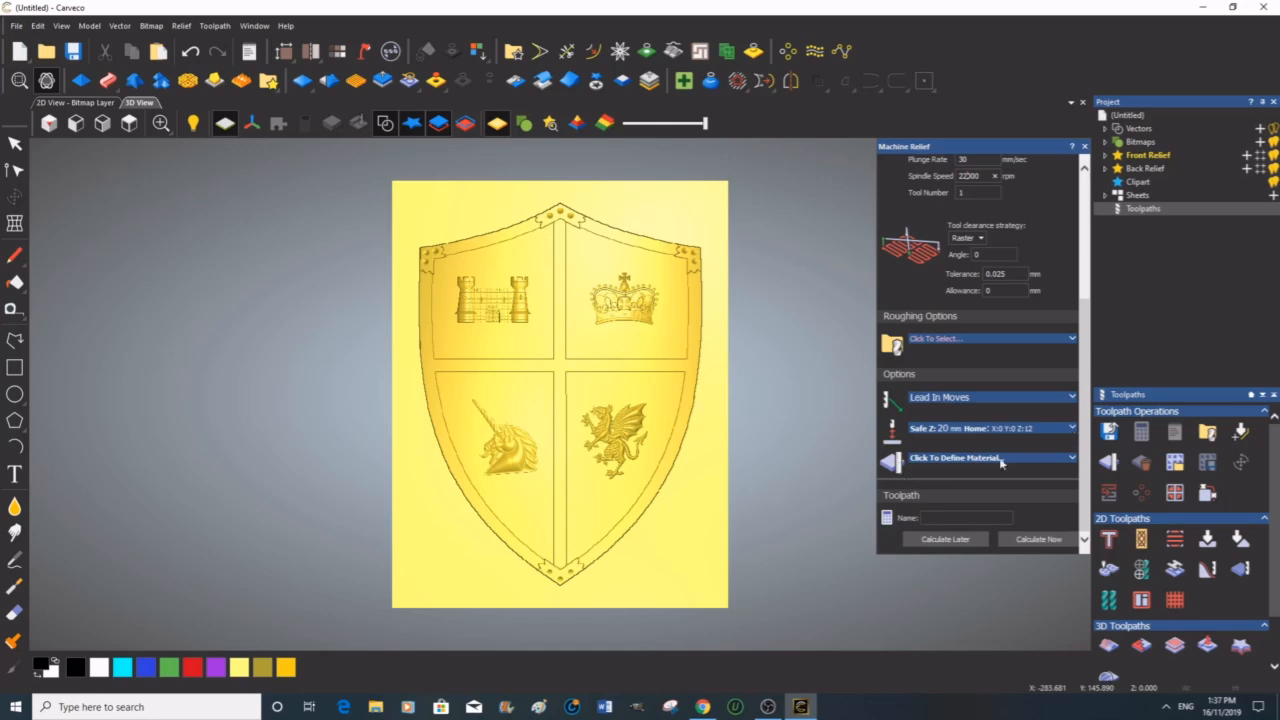
{"action": "left_click", "coordinate": [1073, 458]}
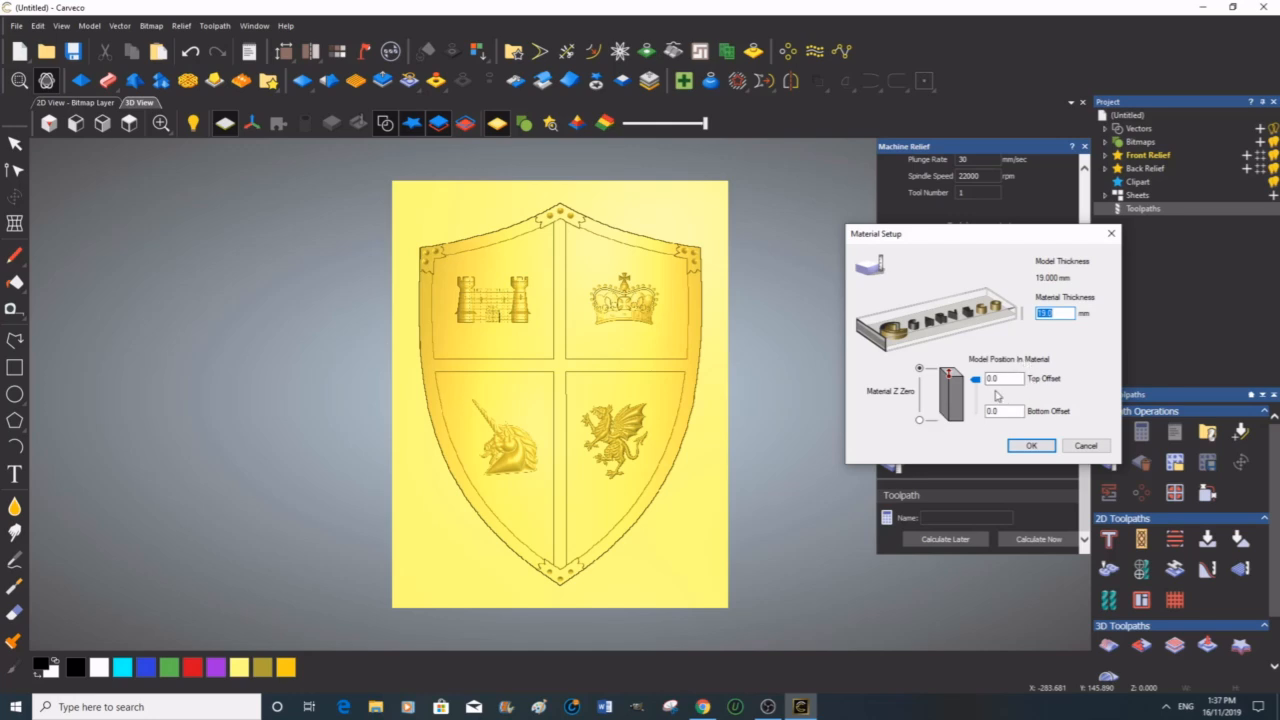
{"action": "left_click", "coordinate": [1032, 446]}
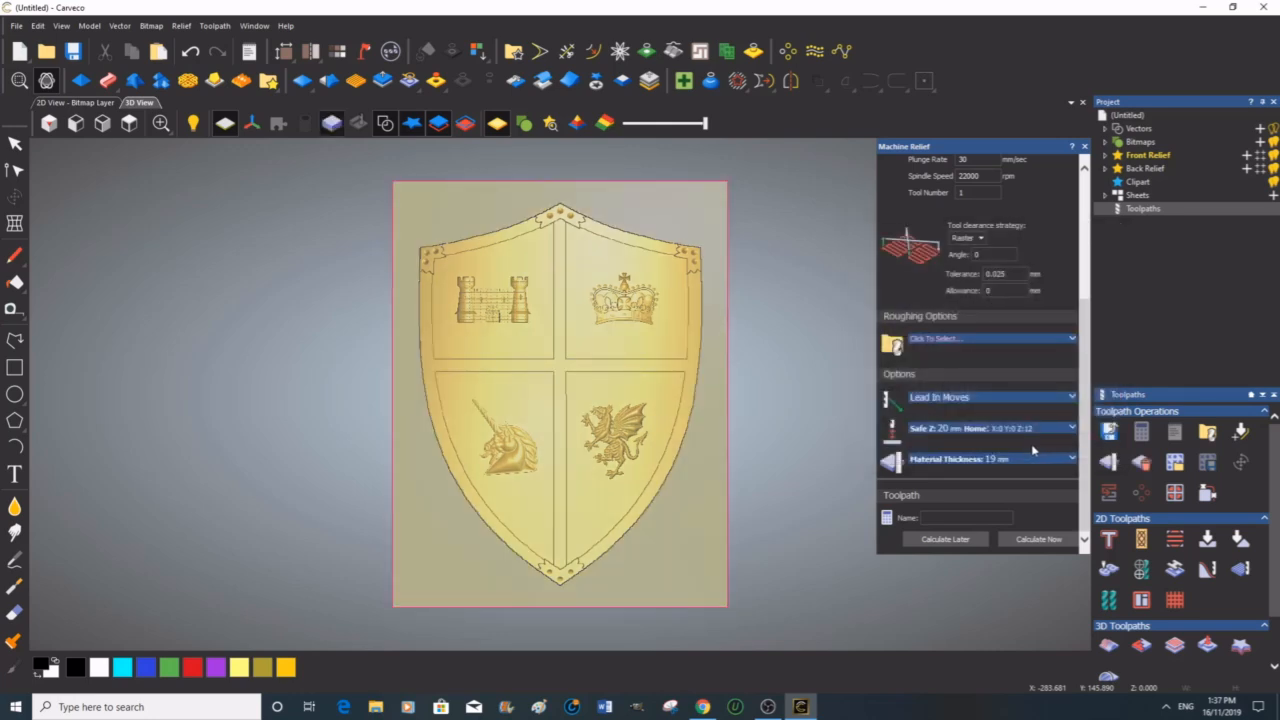
Step: Name the toolpath Test 4 and calculate it now
{"action": "left_click", "coordinate": [927, 518]}
{"action": "type", "text": "Test 4"}
{"action": "left_click", "coordinate": [1036, 539]}
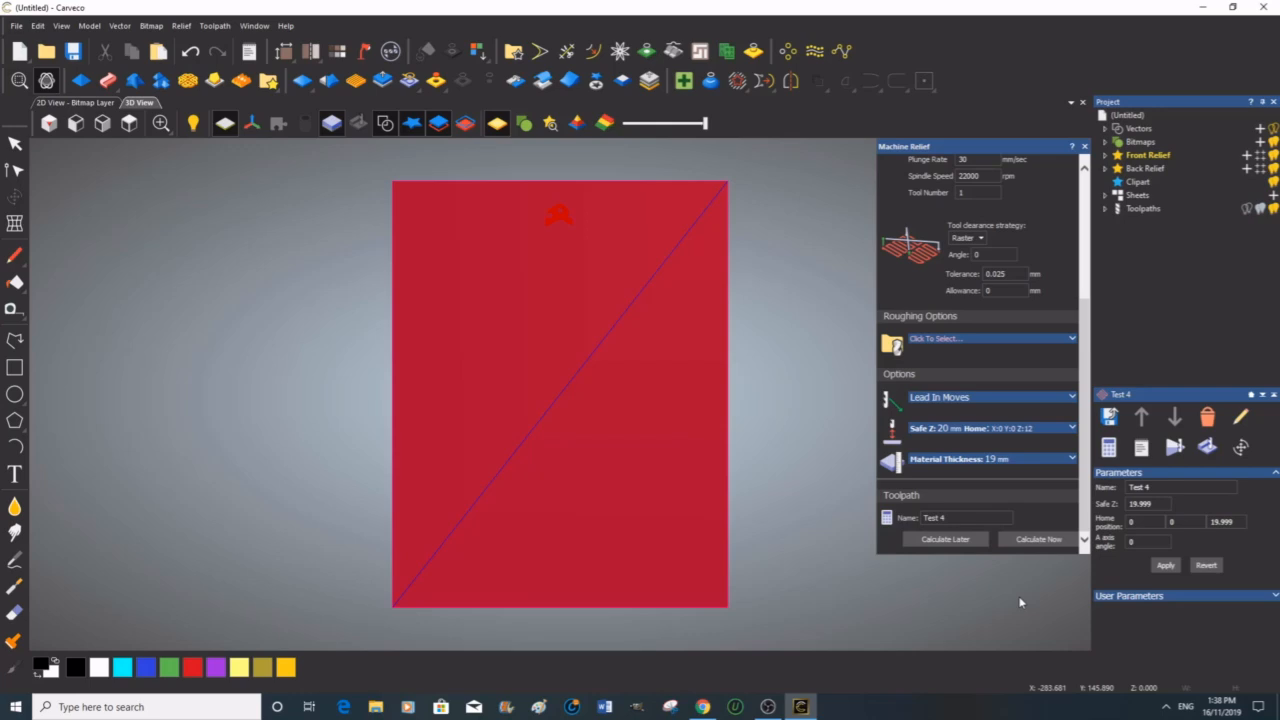
Step: Simulate the Test 4 toolpath on the whole model at fast resolution and play it through at fast speed
{"action": "left_click", "coordinate": [1174, 448]}
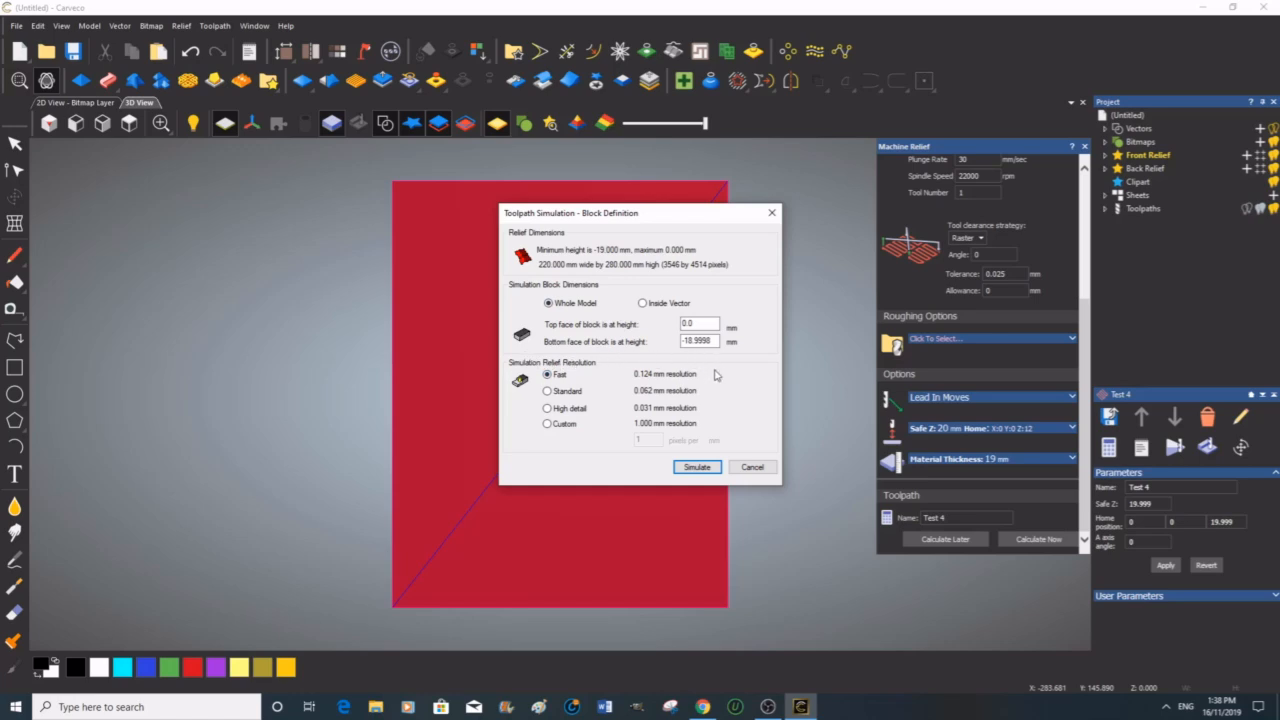
{"action": "left_click", "coordinate": [697, 467]}
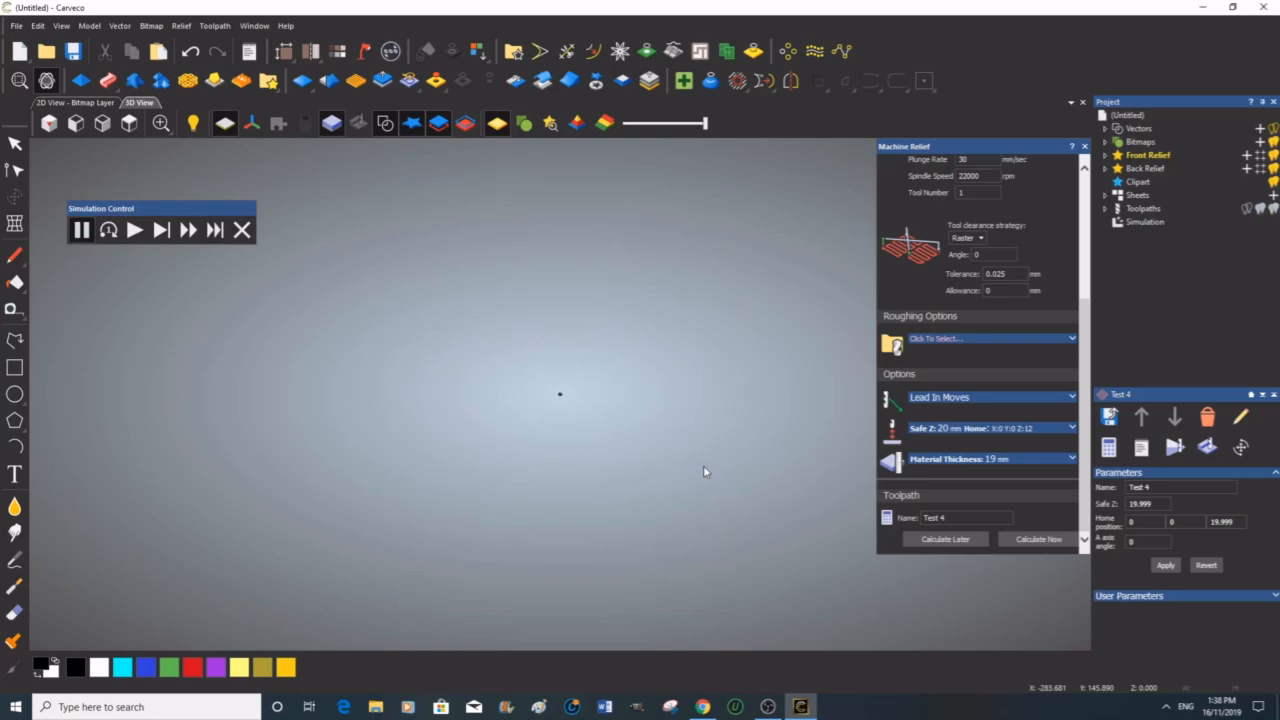
{"action": "left_click", "coordinate": [134, 230]}
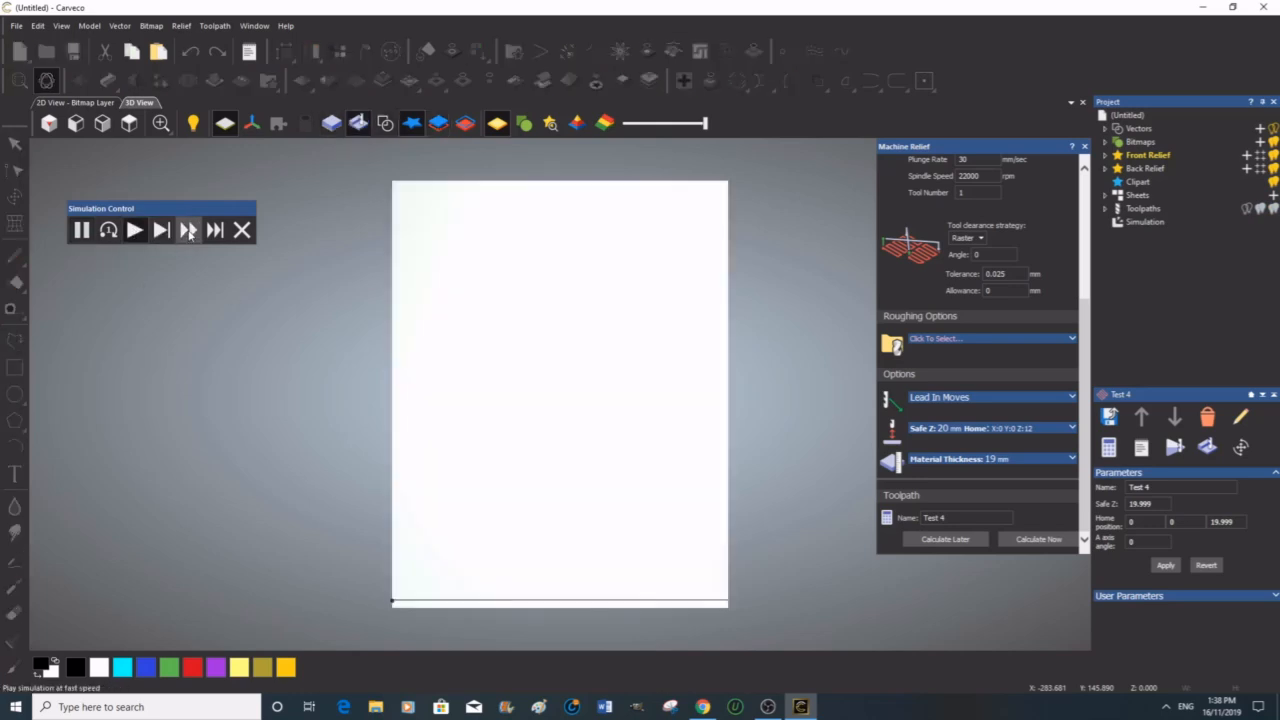
{"action": "left_click", "coordinate": [190, 232]}
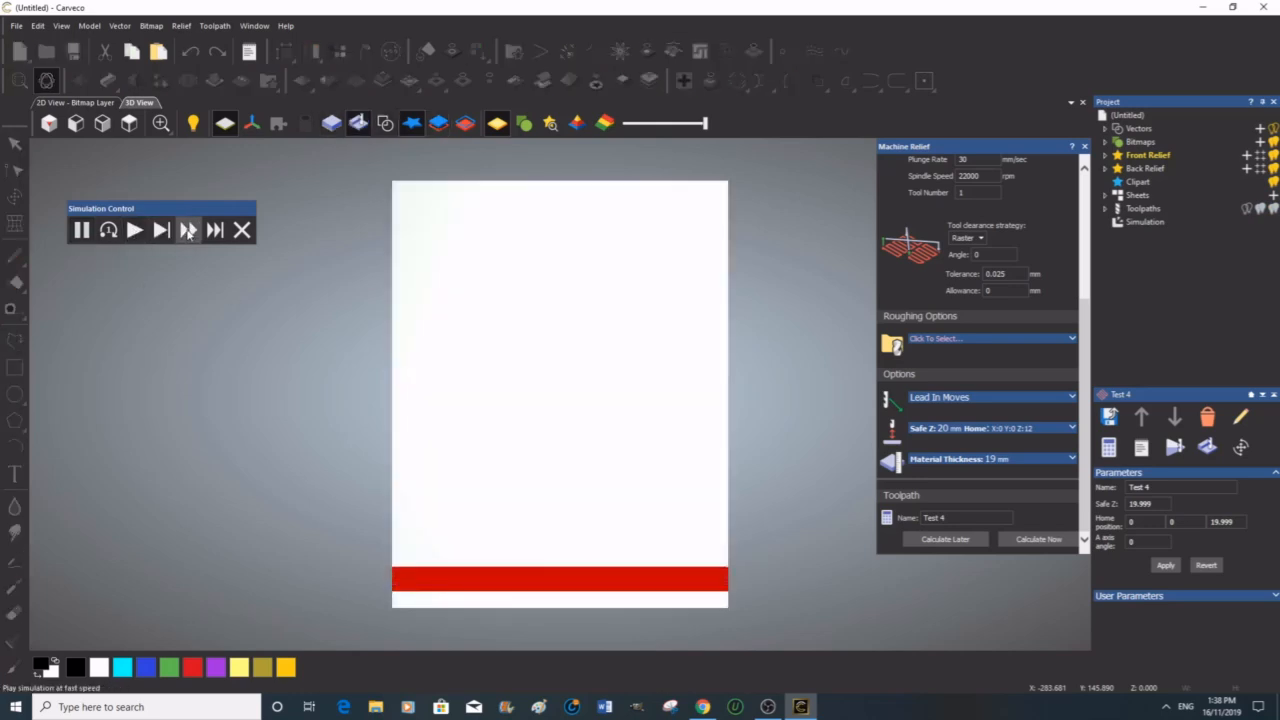
{"action": "left_click", "coordinate": [1086, 147]}
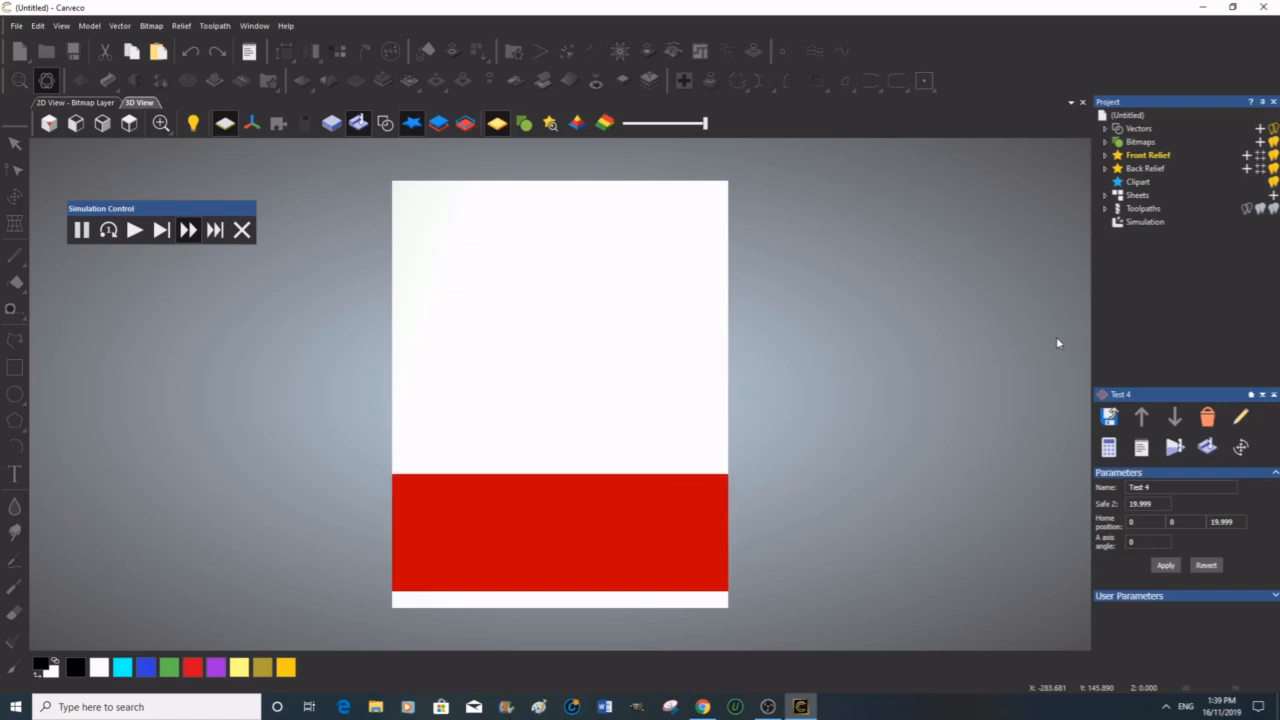
{"action": "left_click", "coordinate": [185, 232]}
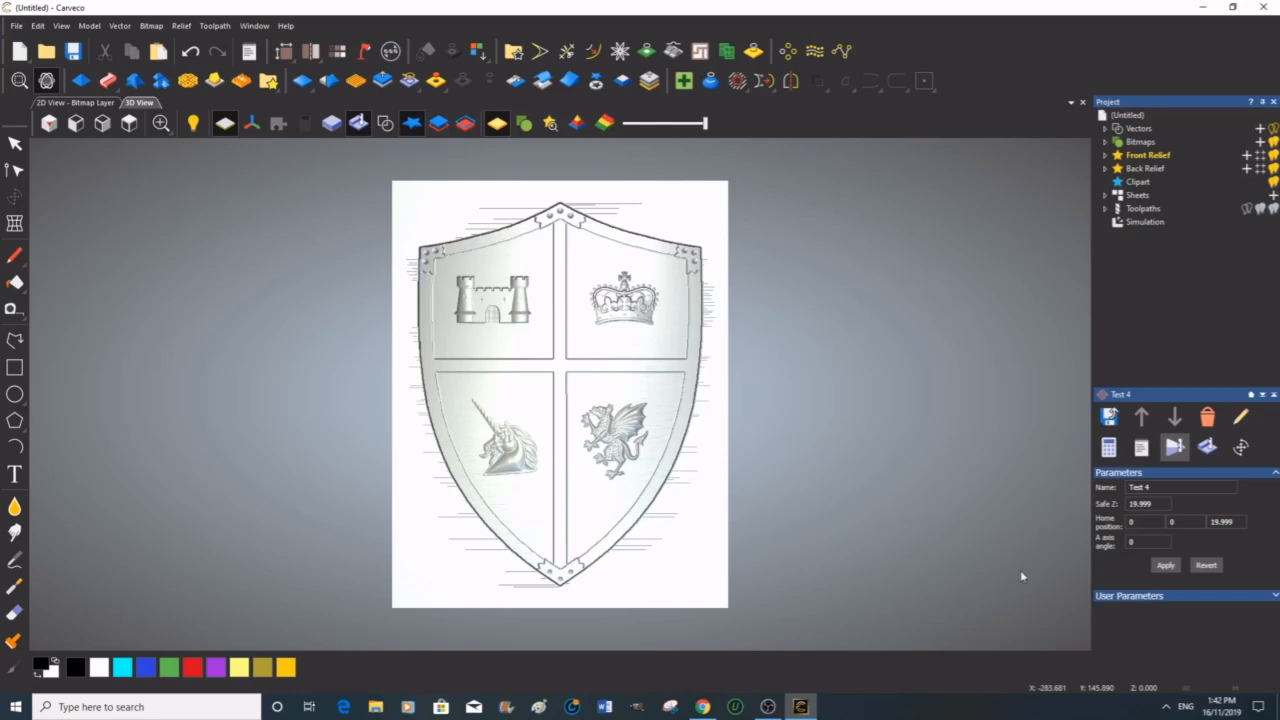
Step: Set the simulation material to Light Oak (V), enable depth colour, and apply
{"action": "left_click", "coordinate": [1184, 455]}
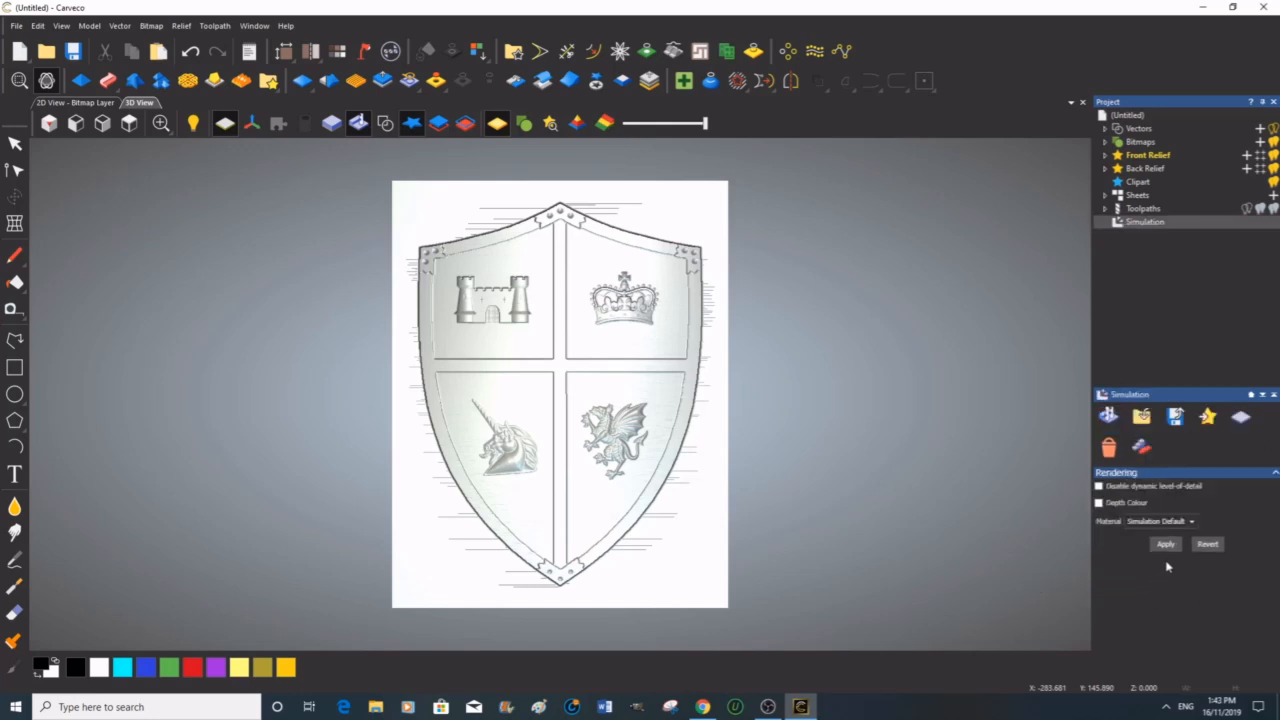
{"action": "left_click", "coordinate": [1191, 521]}
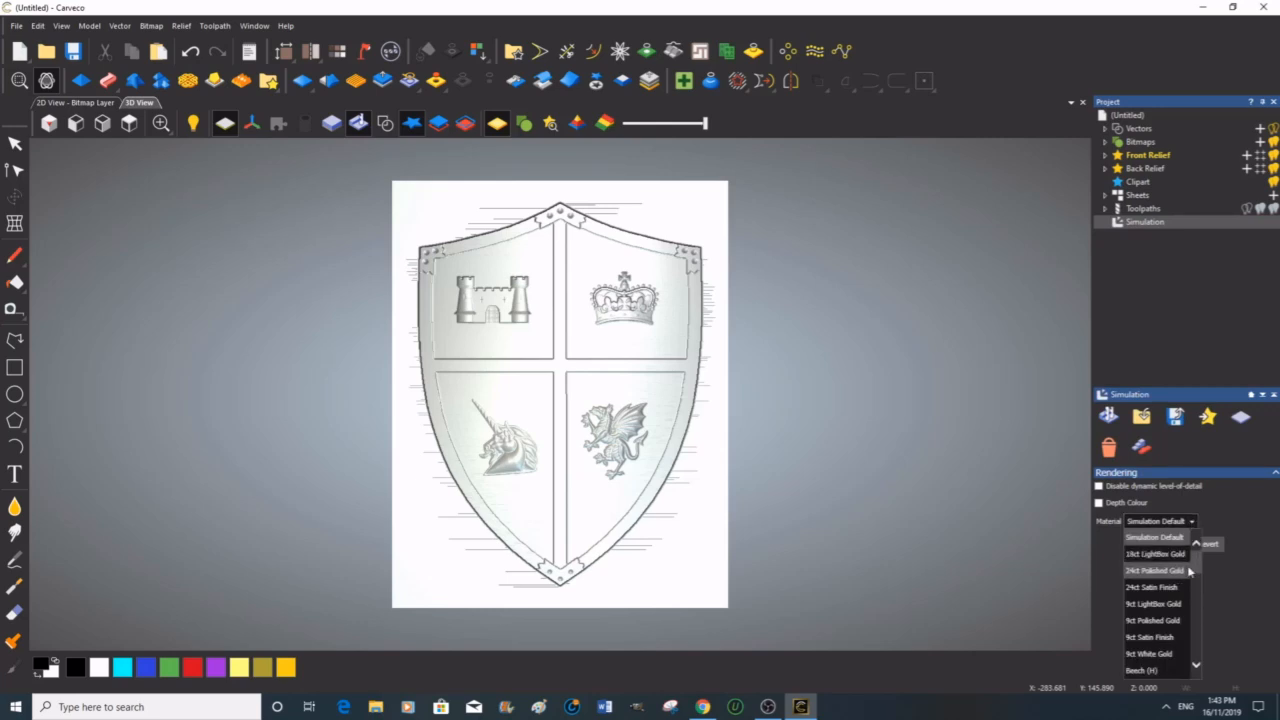
{"action": "scroll", "coordinate": [1160, 600], "scroll_direction": "down", "scroll_amount": 3}
{"action": "left_click", "coordinate": [1147, 588]}
{"action": "left_click", "coordinate": [1099, 502]}
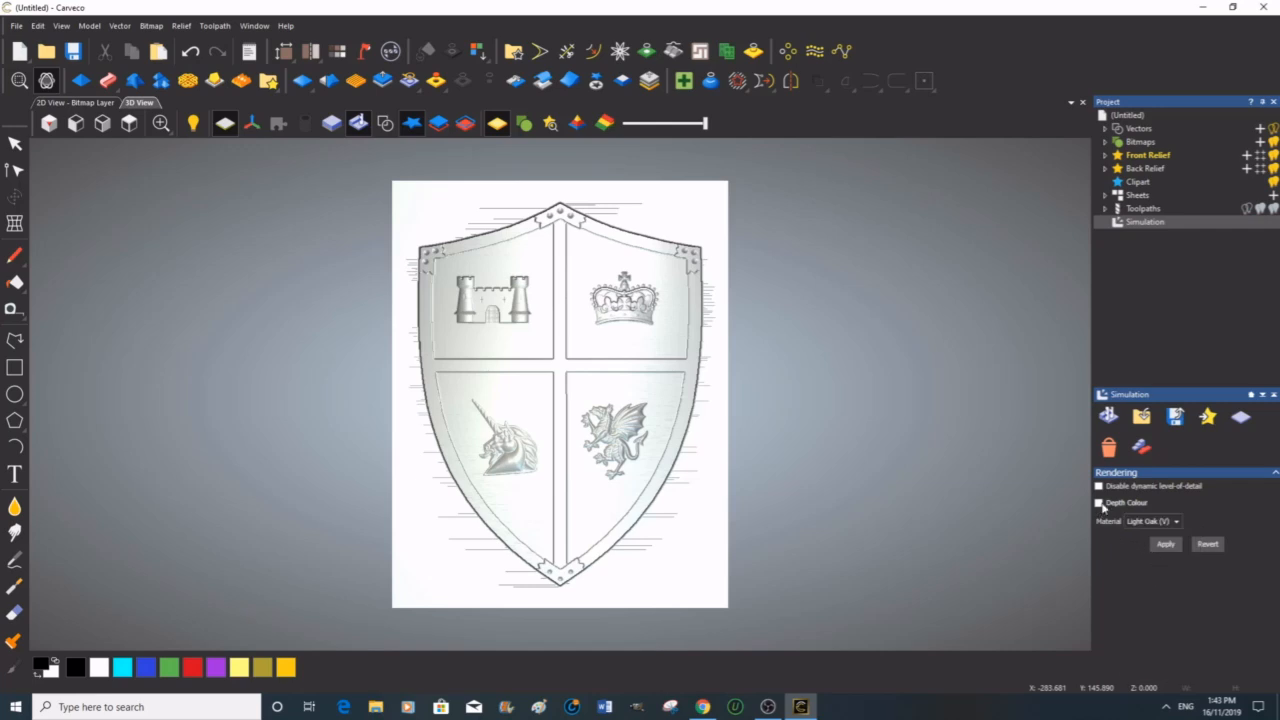
{"action": "left_click", "coordinate": [1170, 547]}
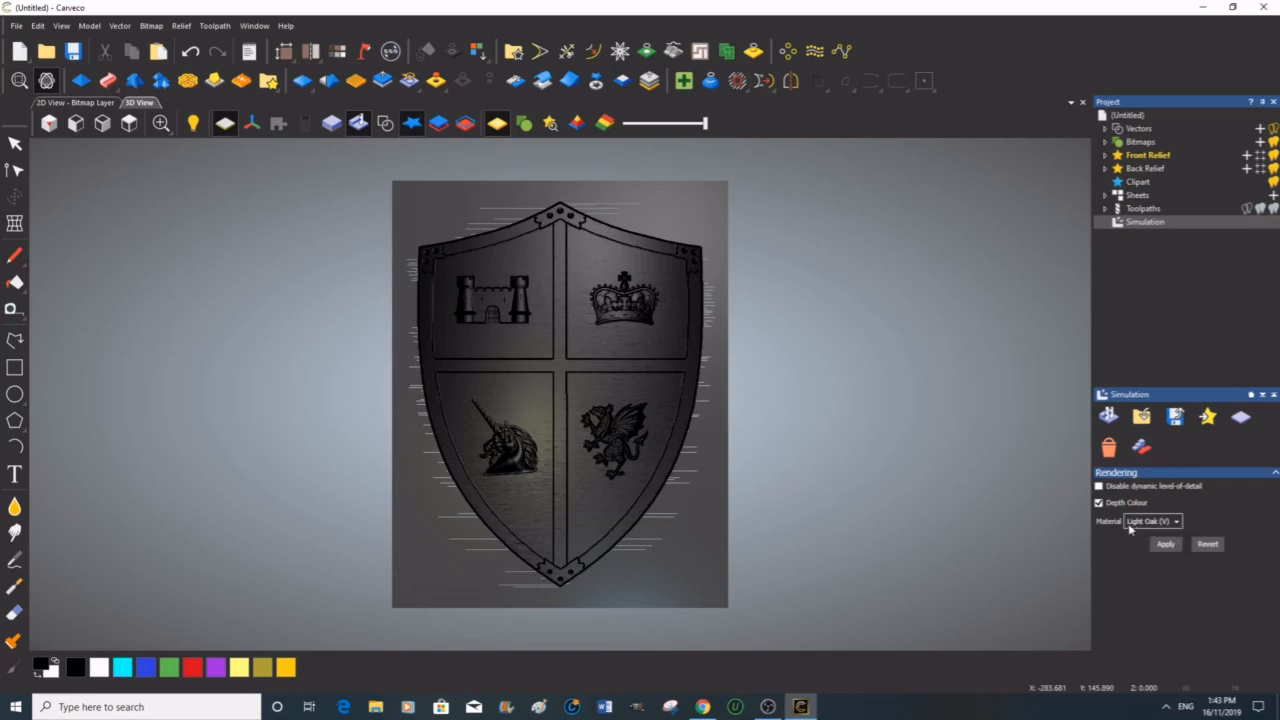
Step: Open the lights and material settings and raise the ambient light to 80
{"action": "left_click", "coordinate": [365, 52]}
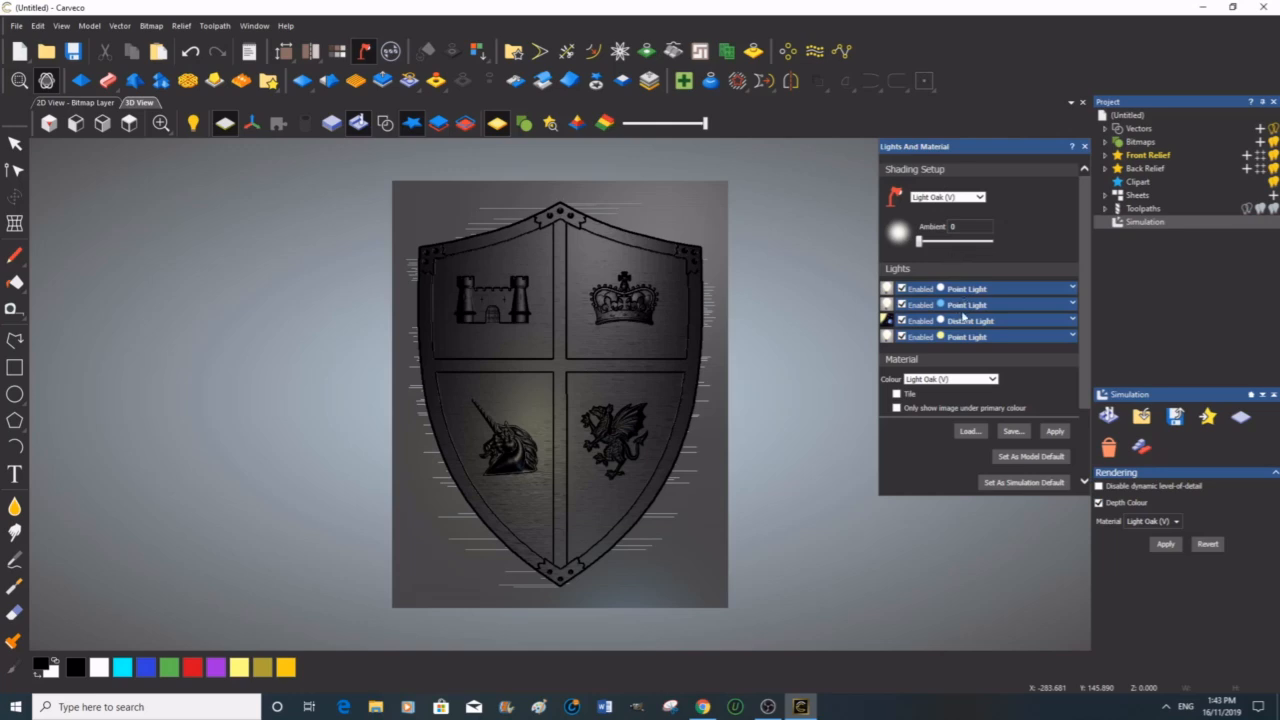
{"action": "left_click_drag", "start_coordinate": [920, 246], "coordinate": [978, 249]}
{"action": "left_click", "coordinate": [1055, 432]}
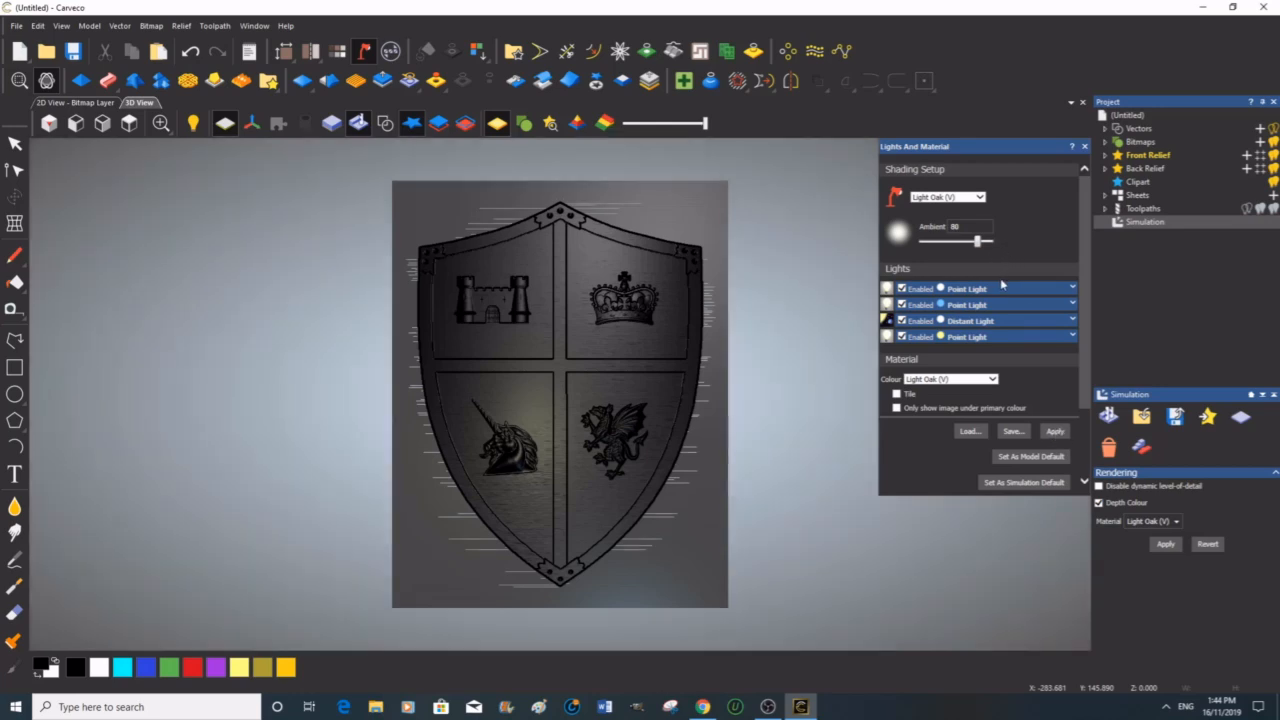
Step: Raise the first point light's intensity to 70 and apply
{"action": "left_click", "coordinate": [1073, 289]}
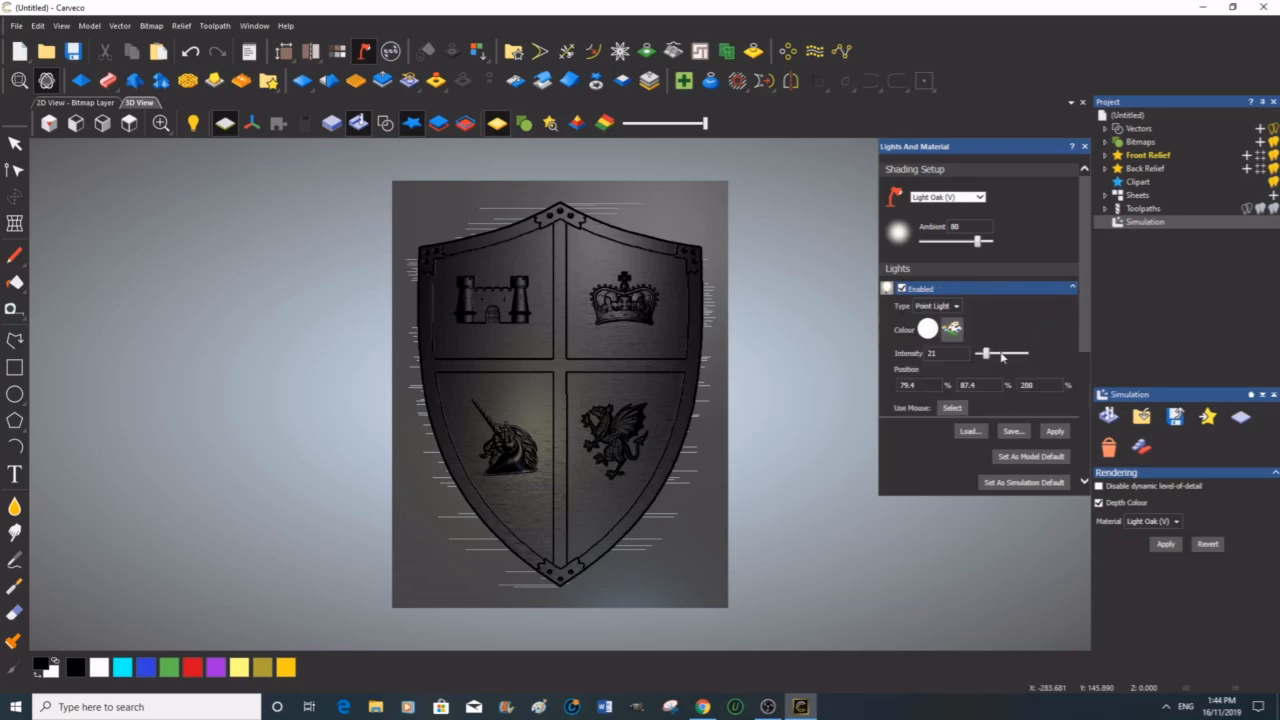
{"action": "left_click_drag", "start_coordinate": [986, 354], "coordinate": [1012, 355]}
{"action": "left_click", "coordinate": [1055, 432]}
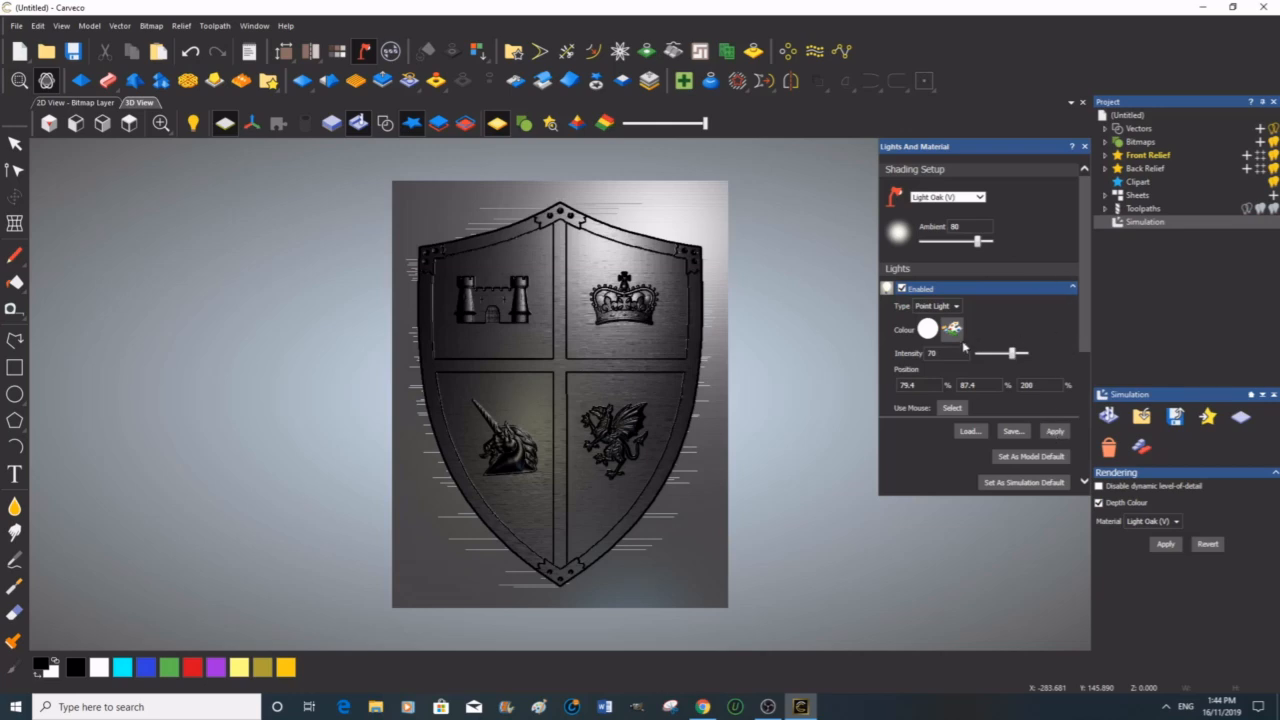
Step: Raise the second point light's intensity to 62 and apply
{"action": "left_click", "coordinate": [1073, 288]}
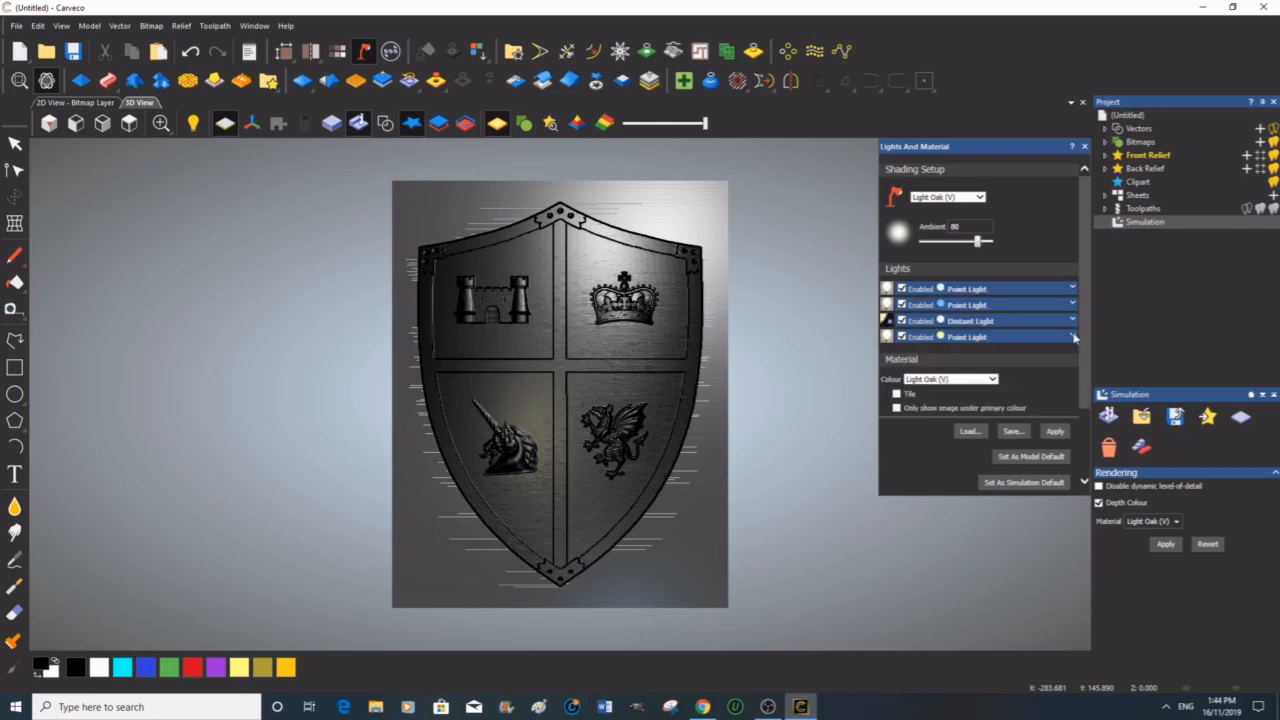
{"action": "left_click", "coordinate": [1073, 305]}
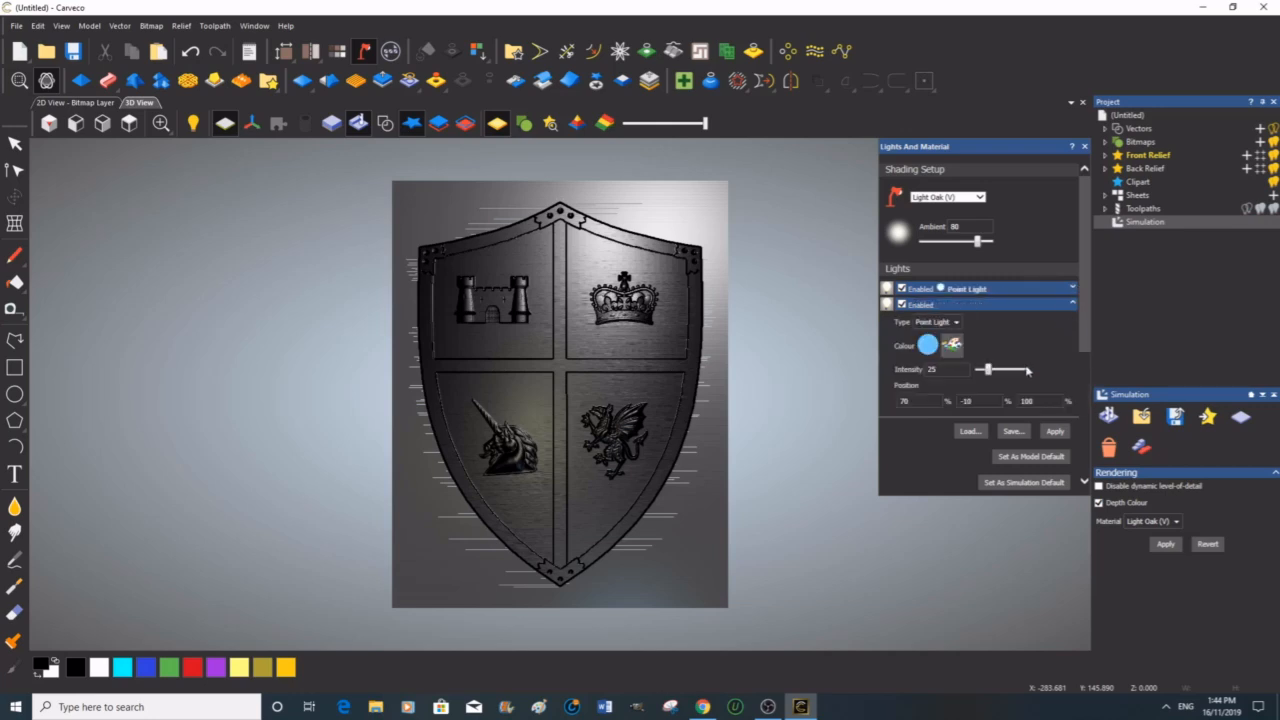
{"action": "left_click_drag", "start_coordinate": [988, 369], "coordinate": [1007, 370]}
{"action": "left_click", "coordinate": [1056, 432]}
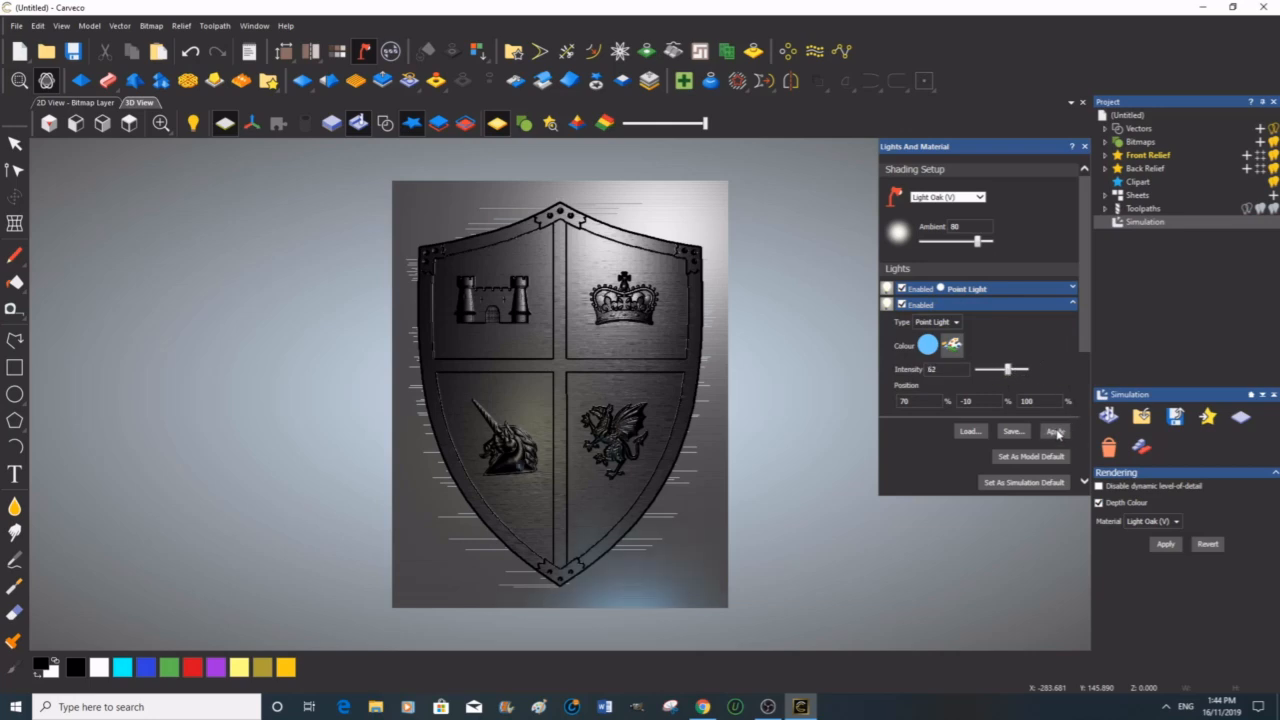
Step: Change the second point light's colour to a warm yellow (R 255, G 215, B 113), set its intensity to 65, and apply
{"action": "left_click_drag", "start_coordinate": [1007, 371], "coordinate": [997, 370]}
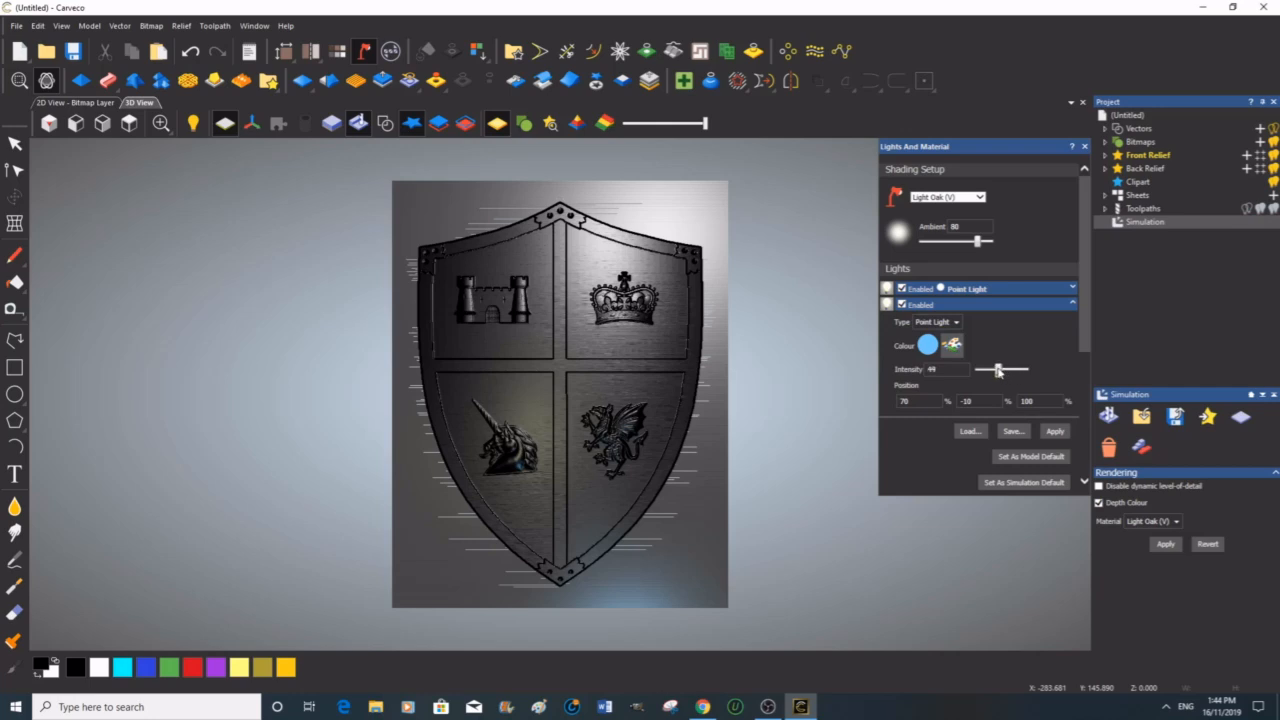
{"action": "left_click", "coordinate": [952, 345]}
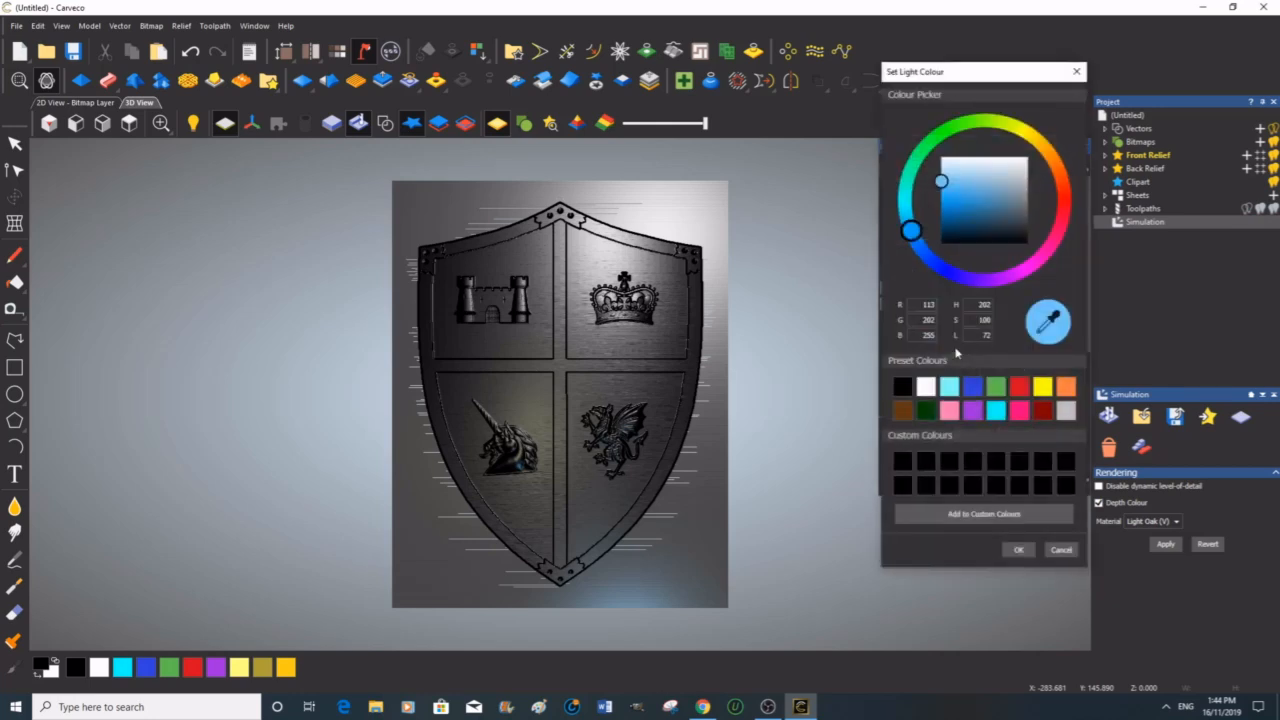
{"action": "left_click_drag", "start_coordinate": [912, 231], "coordinate": [1039, 148]}
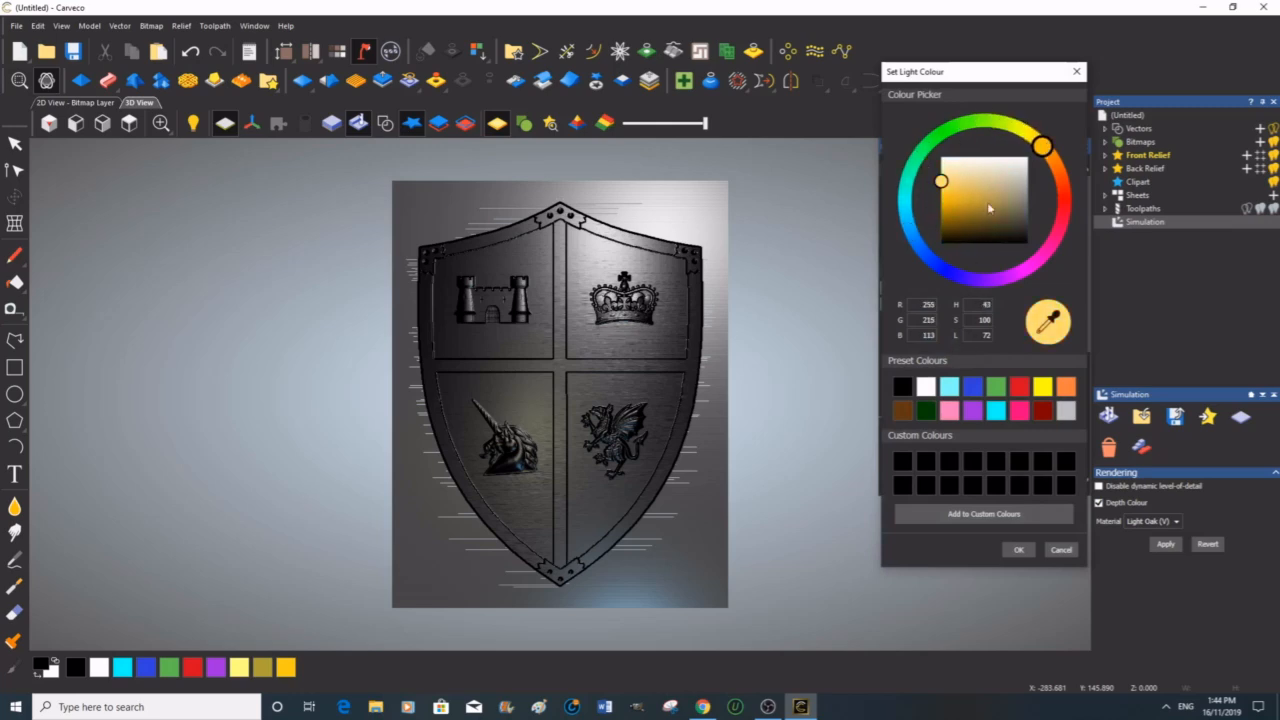
{"action": "left_click", "coordinate": [1018, 549]}
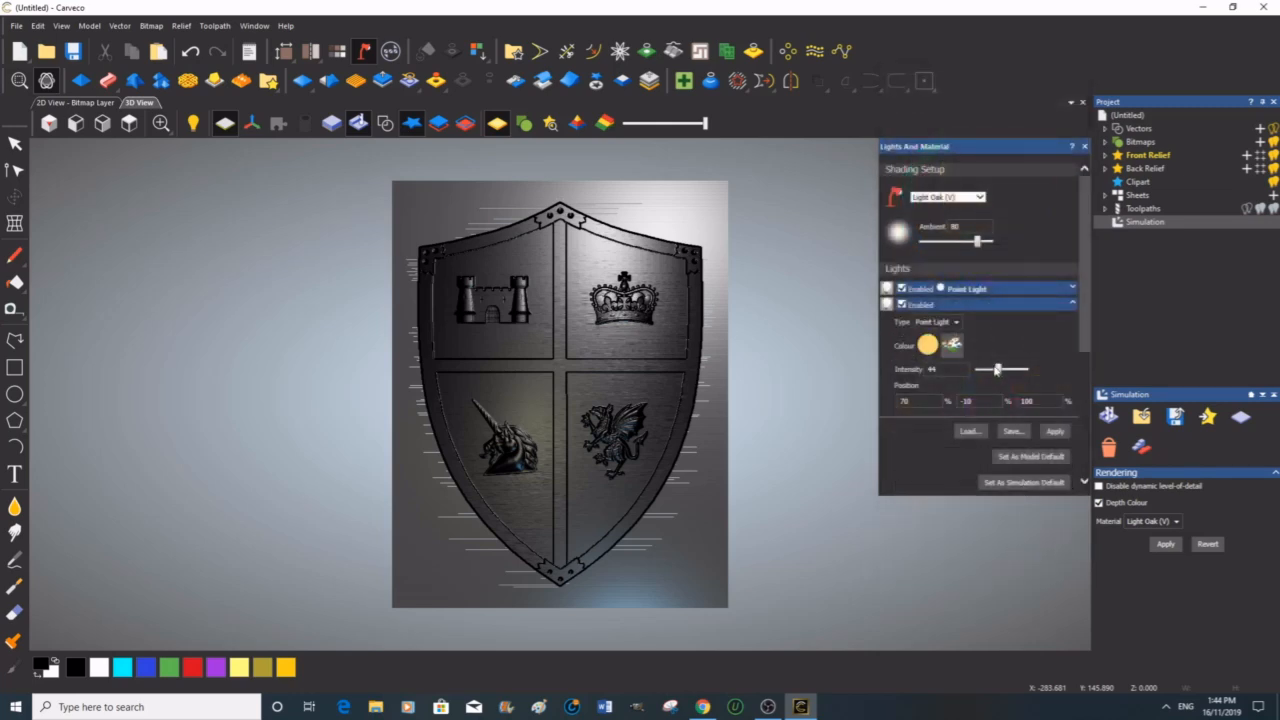
{"action": "left_click_drag", "start_coordinate": [998, 370], "coordinate": [1010, 370]}
{"action": "left_click", "coordinate": [1055, 432]}
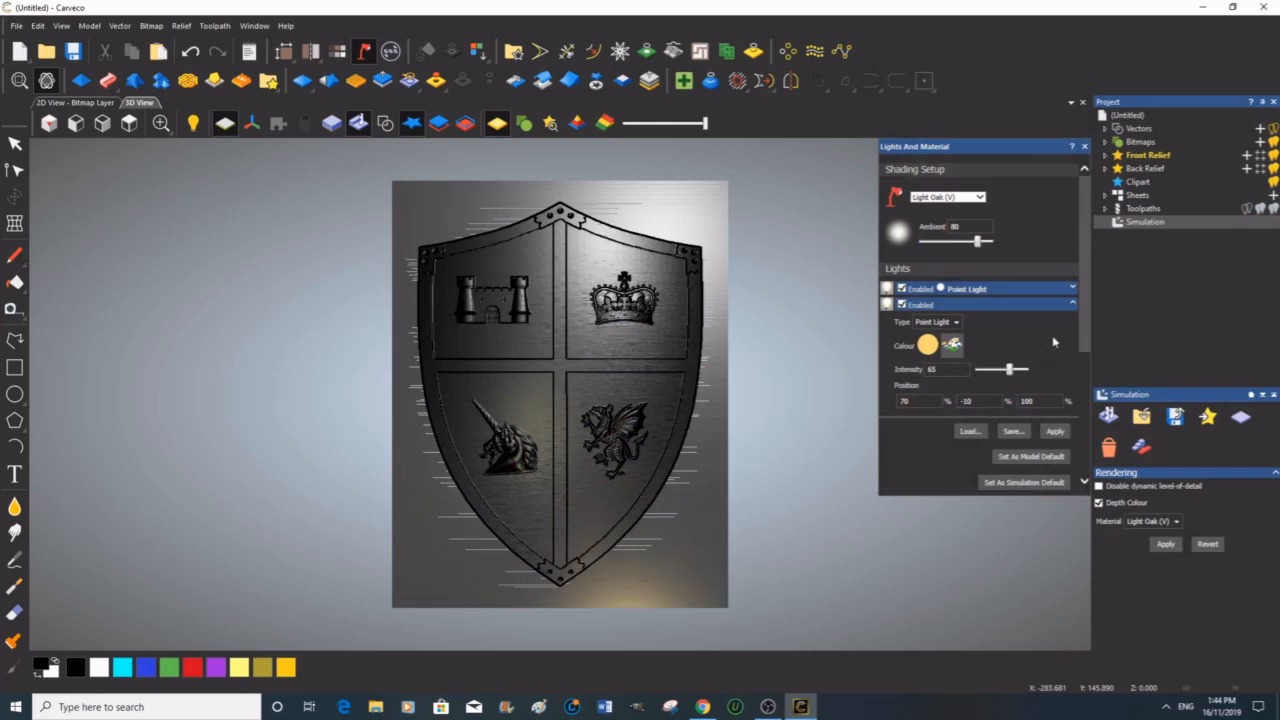
Step: Open the distant light, set its colour to pure yellow (R 255, G 255, B 0), raise its intensity to 79, and apply
{"action": "left_click", "coordinate": [1073, 305]}
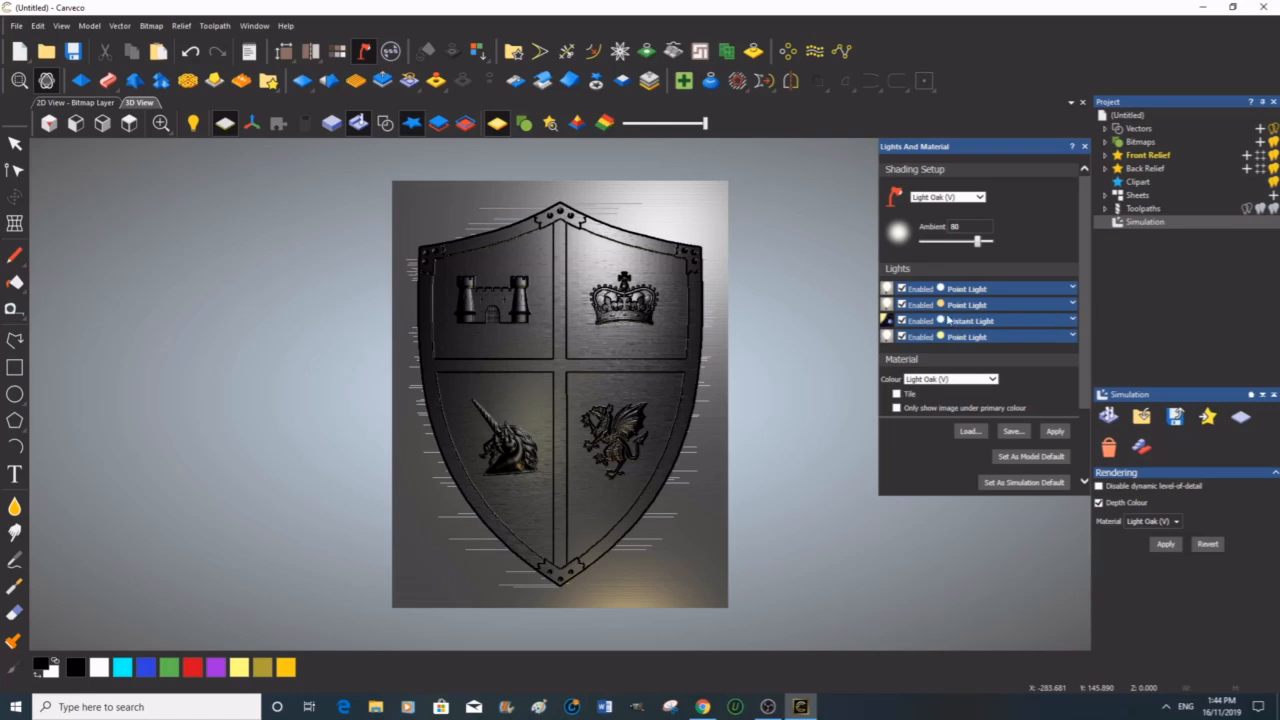
{"action": "left_click", "coordinate": [1073, 321]}
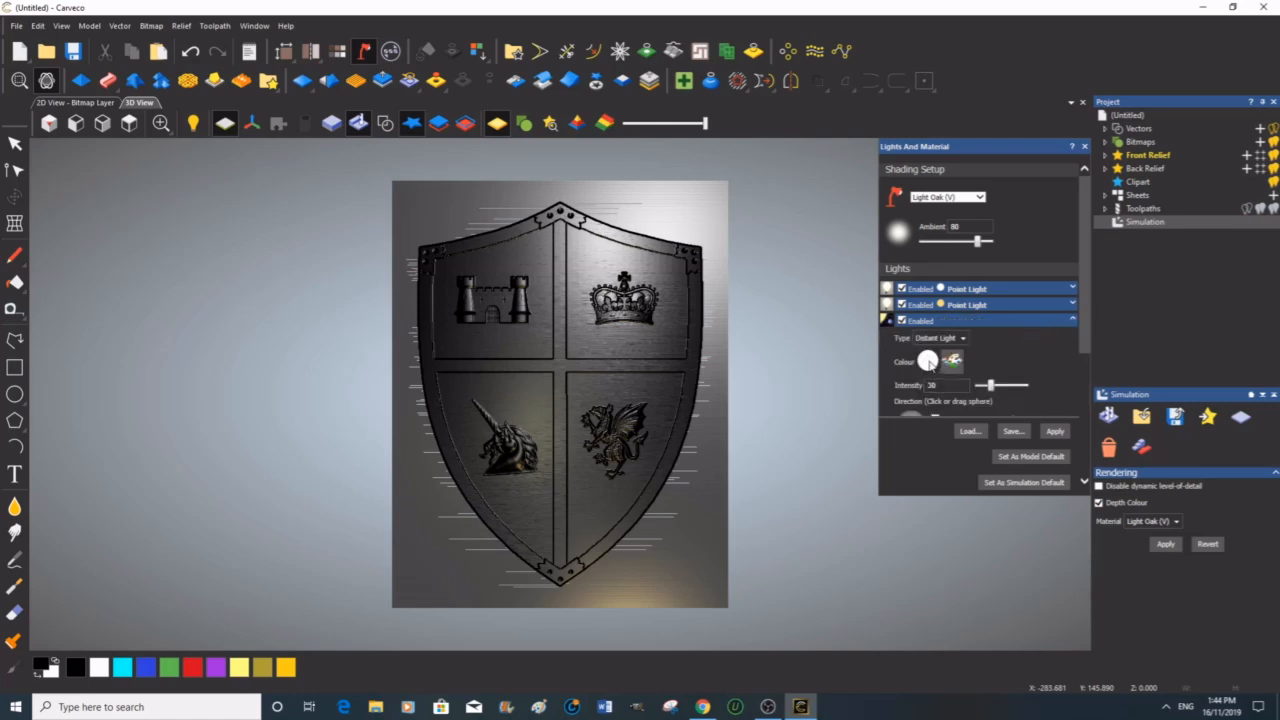
{"action": "left_click", "coordinate": [953, 362]}
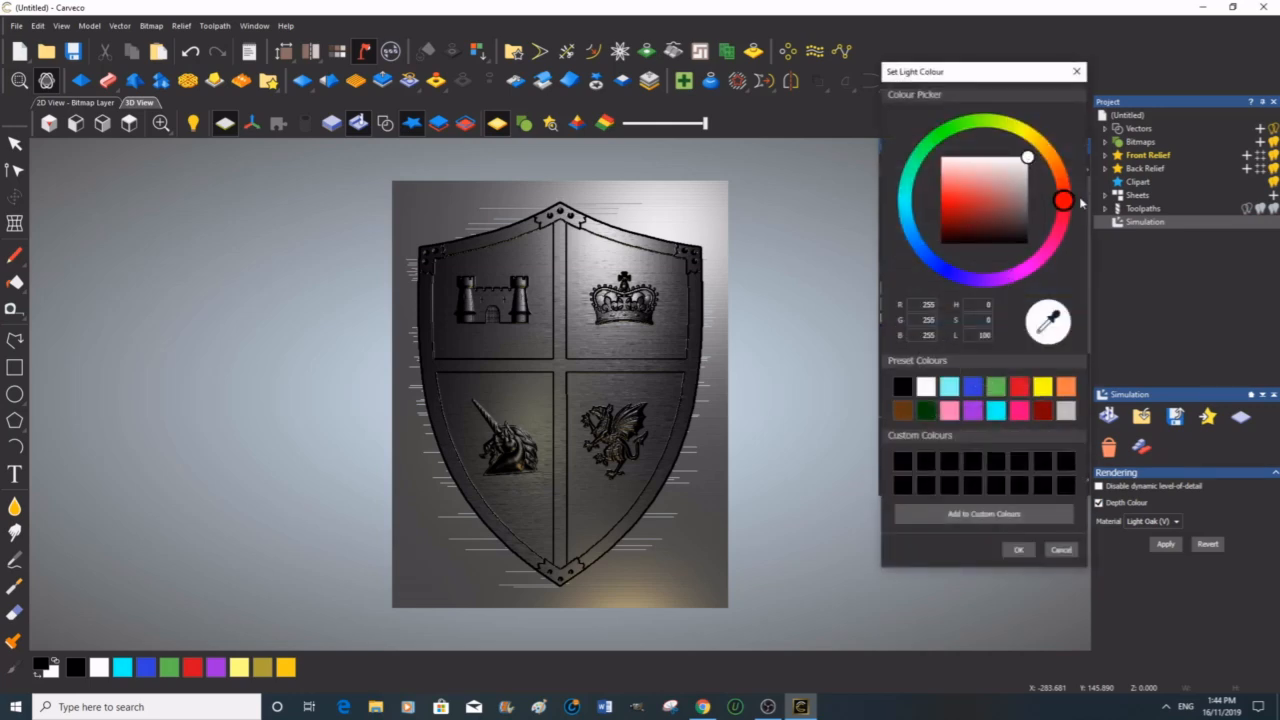
{"action": "mouse_move", "coordinate": [1064, 203]}
{"action": "left_mouse_down"}
{"action": "mouse_move", "coordinate": [1027, 125]}
{"action": "mouse_move", "coordinate": [1042, 140]}
{"action": "mouse_move", "coordinate": [948, 209]}
{"action": "left_mouse_up"}
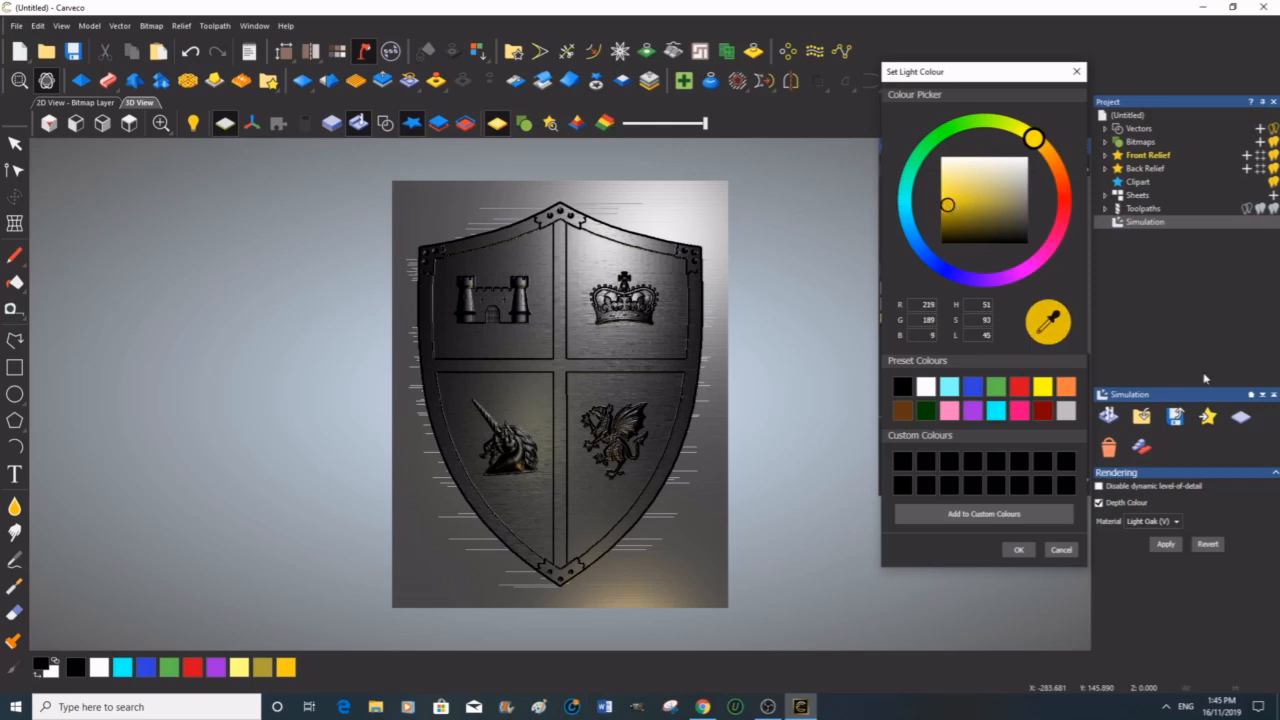
{"action": "left_click", "coordinate": [1043, 389]}
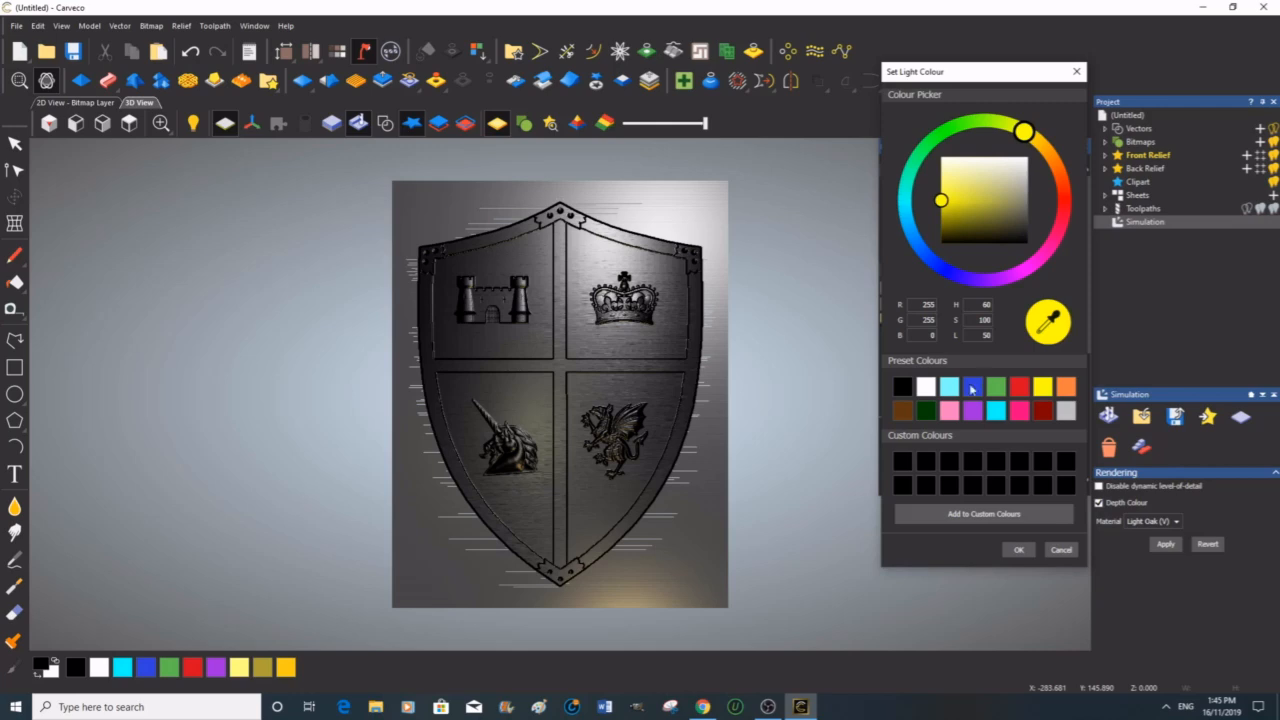
{"action": "left_click", "coordinate": [1020, 550]}
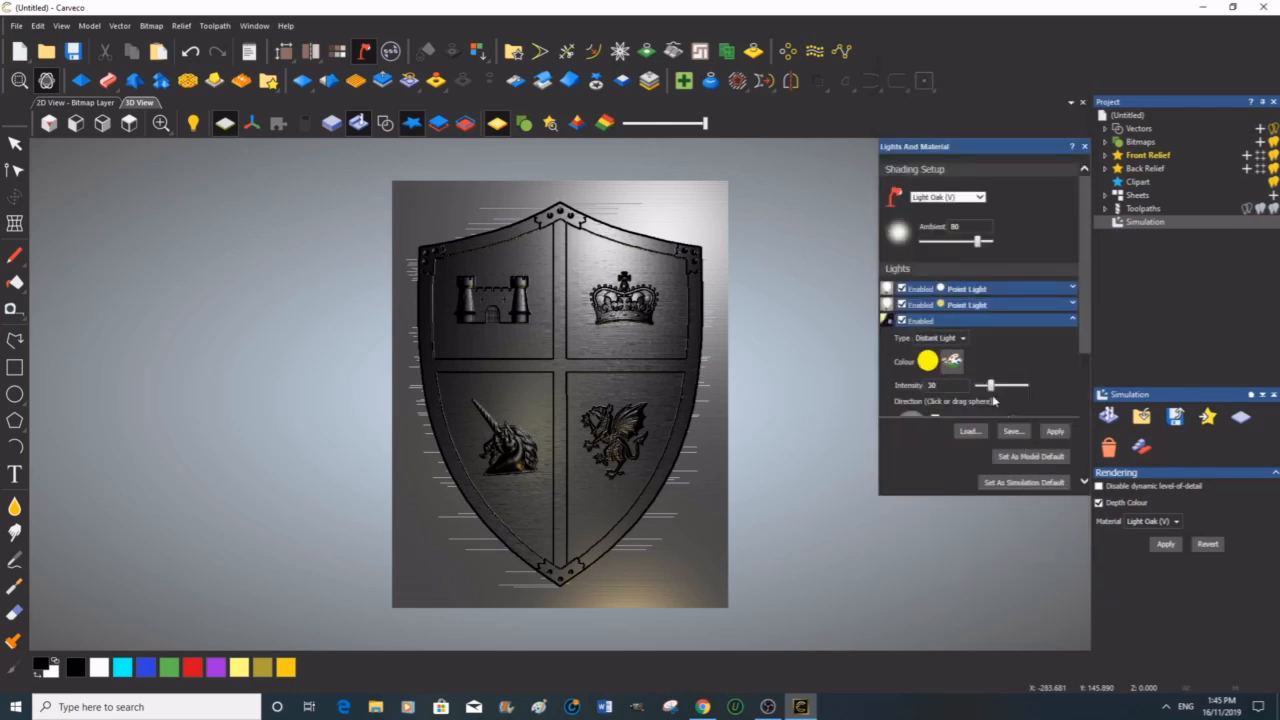
{"action": "left_click_drag", "start_coordinate": [992, 387], "coordinate": [1018, 387]}
{"action": "left_click", "coordinate": [1055, 432]}
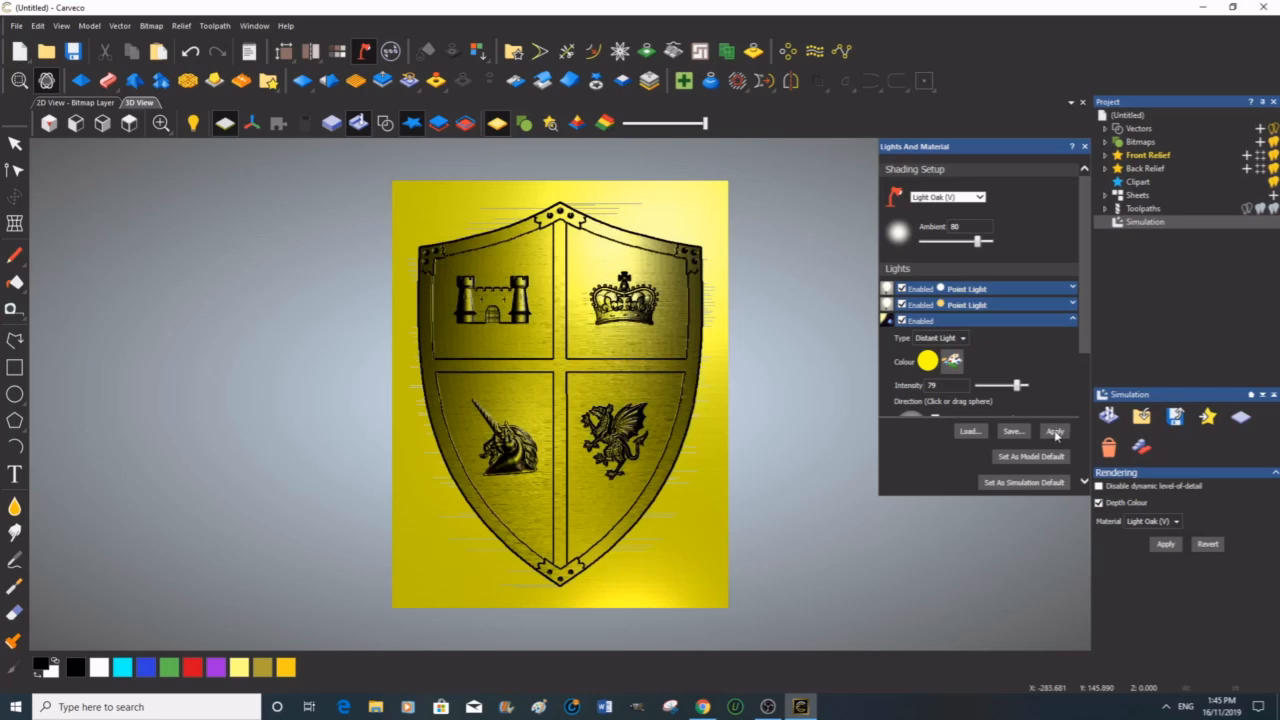
{"action": "mouse_move", "coordinate": [529, 537]}
{"action": "left_mouse_down"}
{"action": "mouse_move", "coordinate": [565, 492]}
{"action": "mouse_move", "coordinate": [549, 535]}
{"action": "mouse_move", "coordinate": [534, 521]}
{"action": "left_mouse_up"}
{"action": "left_click_drag", "start_coordinate": [485, 559], "coordinate": [480, 567]}
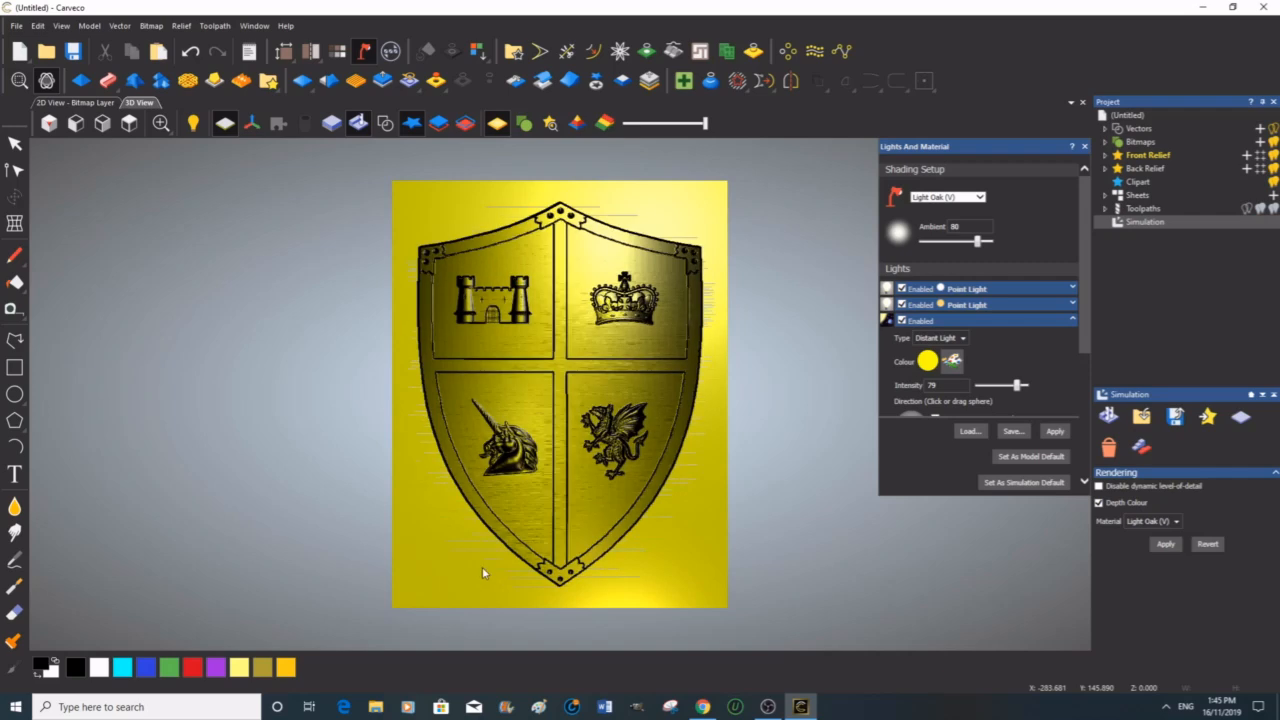
{"action": "left_click", "coordinate": [1100, 503]}
{"action": "left_click", "coordinate": [1166, 544]}
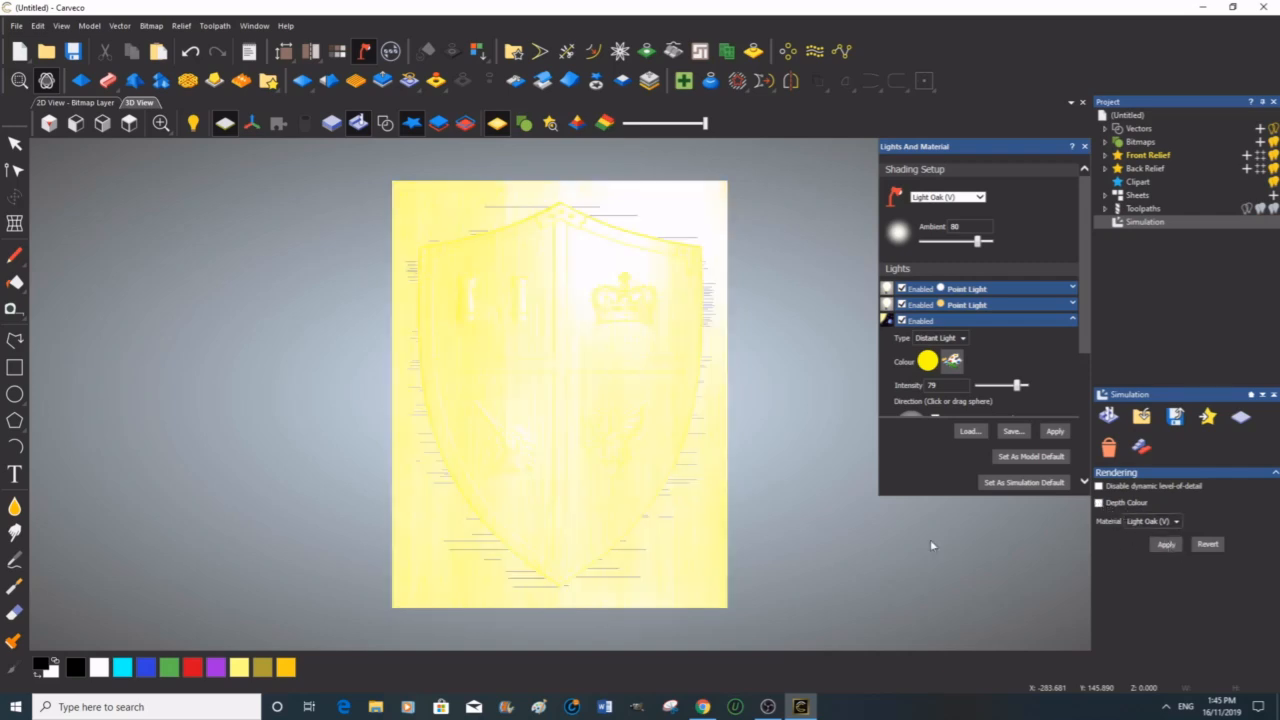
Step: Turn on Disable dynamic level-of-detail, keep depth colour enabled, and apply the simulation rendering
{"action": "left_click", "coordinate": [1100, 486]}
{"action": "left_click", "coordinate": [1099, 503]}
{"action": "left_click", "coordinate": [1166, 545]}
Step: Open the fourth point light, raise its intensity to 71, and apply
{"action": "mouse_move", "coordinate": [669, 494]}
{"action": "left_mouse_down"}
{"action": "mouse_move", "coordinate": [729, 514]}
{"action": "mouse_move", "coordinate": [700, 480]}
{"action": "mouse_move", "coordinate": [674, 474]}
{"action": "mouse_move", "coordinate": [653, 505]}
{"action": "mouse_move", "coordinate": [583, 396]}
{"action": "mouse_move", "coordinate": [529, 377]}
{"action": "mouse_move", "coordinate": [625, 376]}
{"action": "mouse_move", "coordinate": [570, 374]}
{"action": "mouse_move", "coordinate": [555, 393]}
{"action": "mouse_move", "coordinate": [561, 382]}
{"action": "left_mouse_up"}
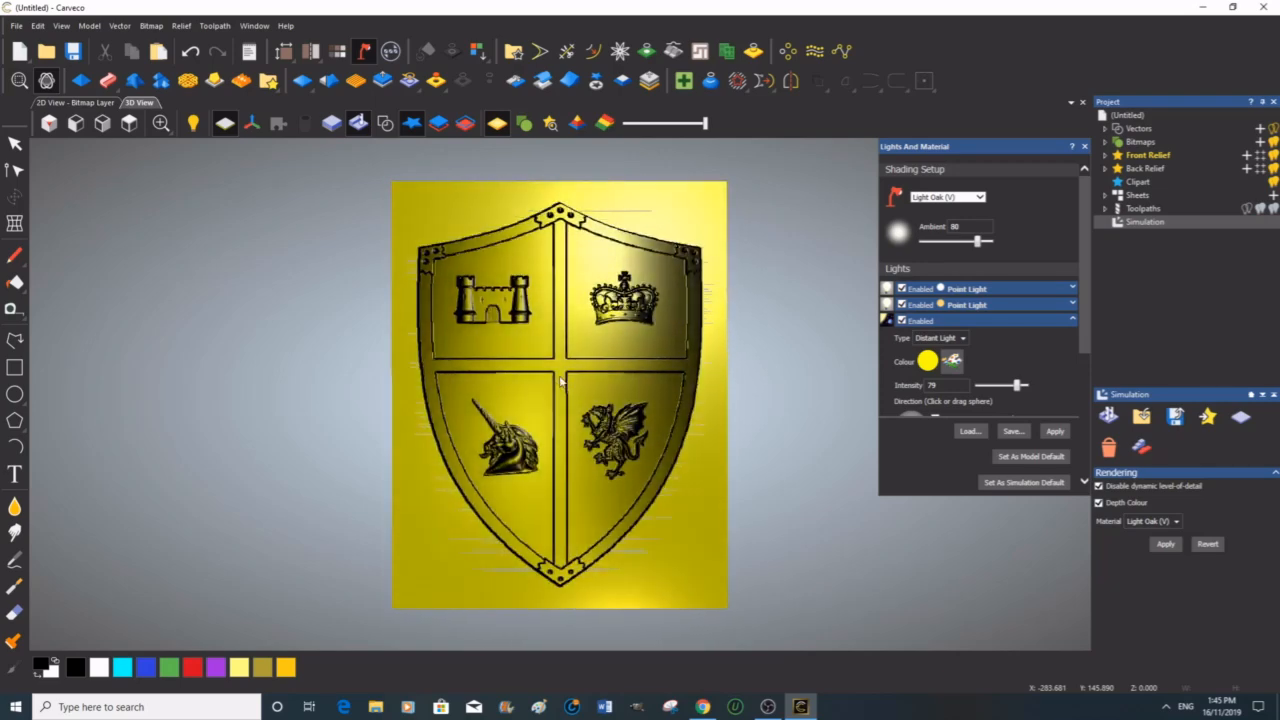
{"action": "left_click", "coordinate": [1073, 320]}
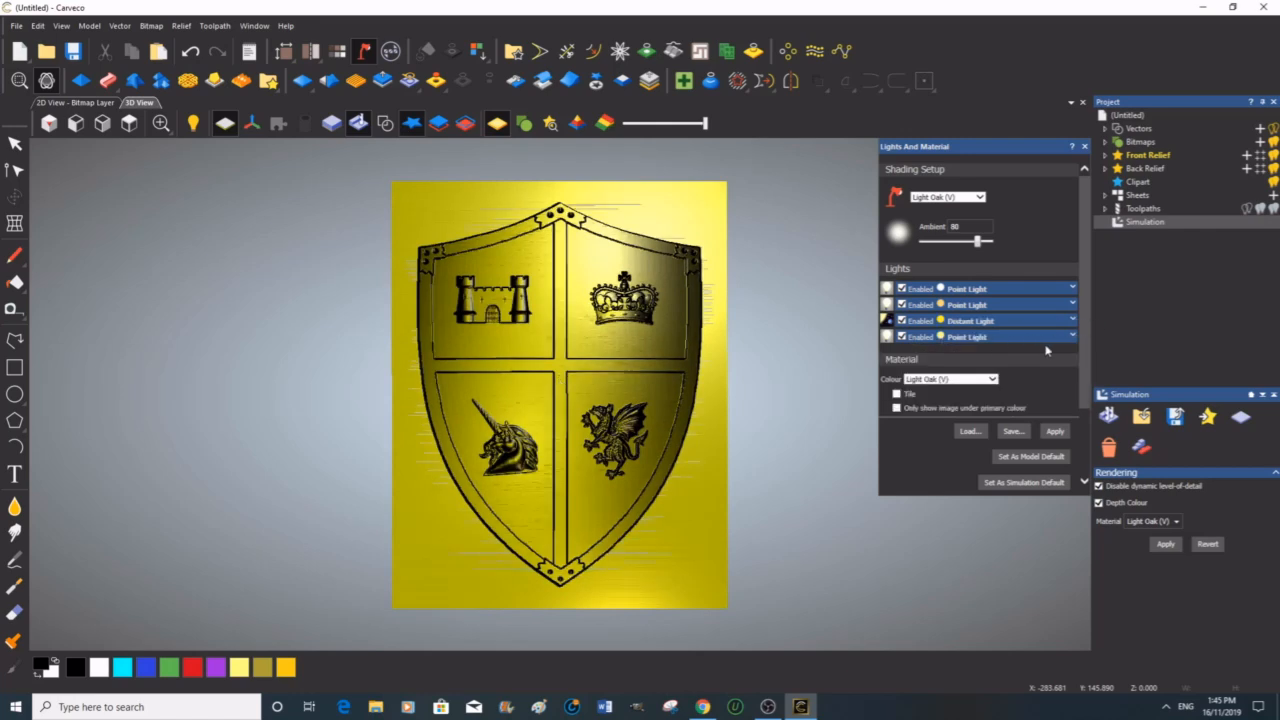
{"action": "left_click", "coordinate": [1073, 336]}
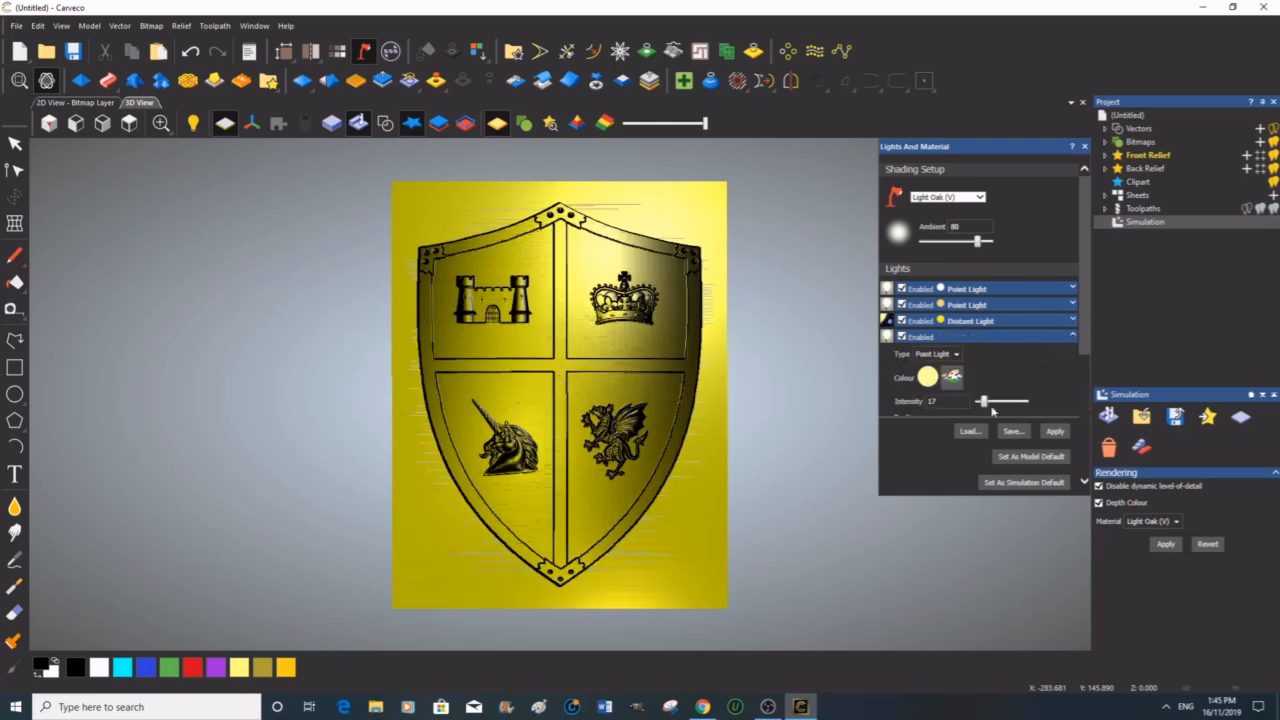
{"action": "left_click_drag", "start_coordinate": [984, 401], "coordinate": [1013, 401]}
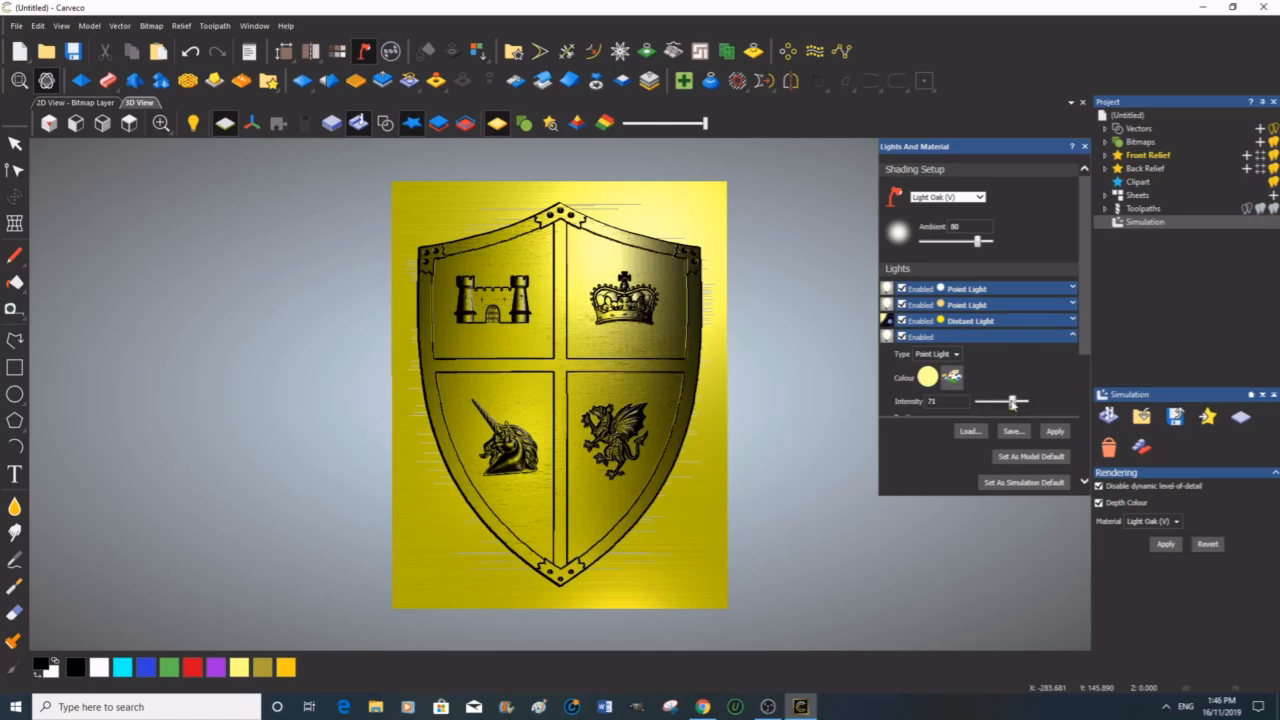
{"action": "left_click", "coordinate": [1055, 432]}
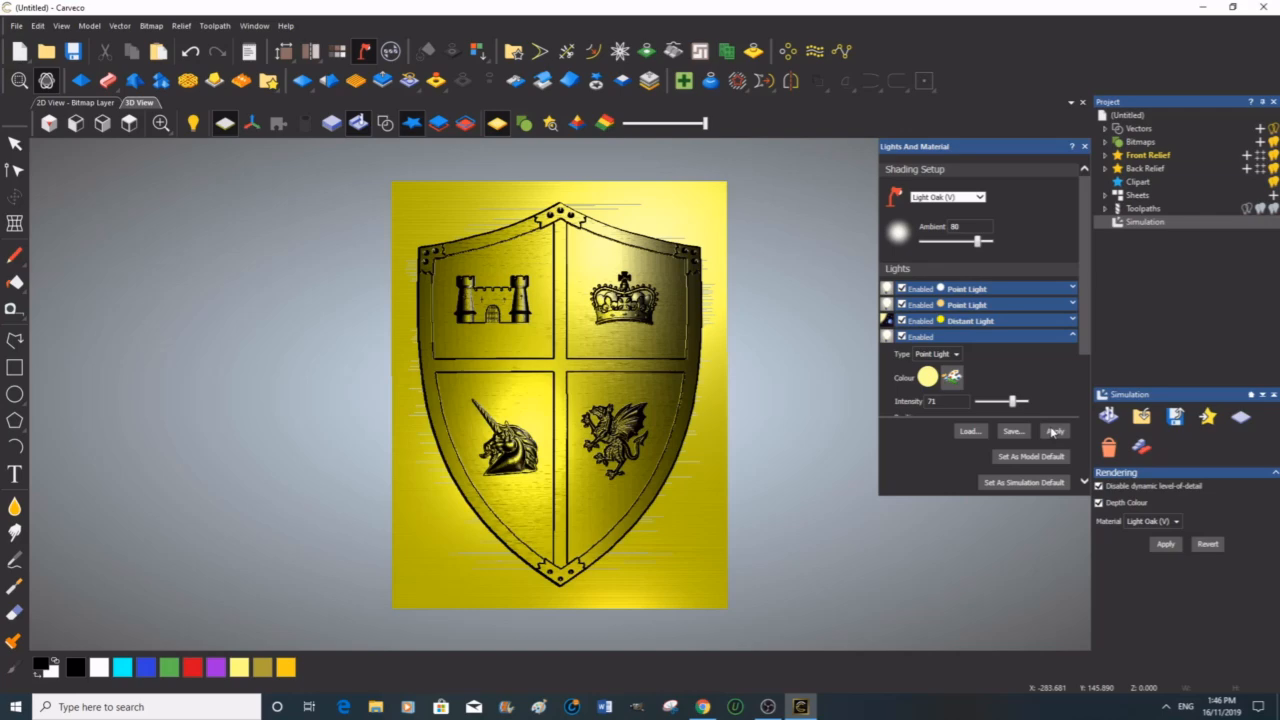
{"action": "mouse_move", "coordinate": [688, 464]}
{"action": "left_mouse_down"}
{"action": "mouse_move", "coordinate": [645, 470]}
{"action": "mouse_move", "coordinate": [662, 476]}
{"action": "mouse_move", "coordinate": [674, 460]}
{"action": "mouse_move", "coordinate": [652, 464]}
{"action": "left_mouse_up"}
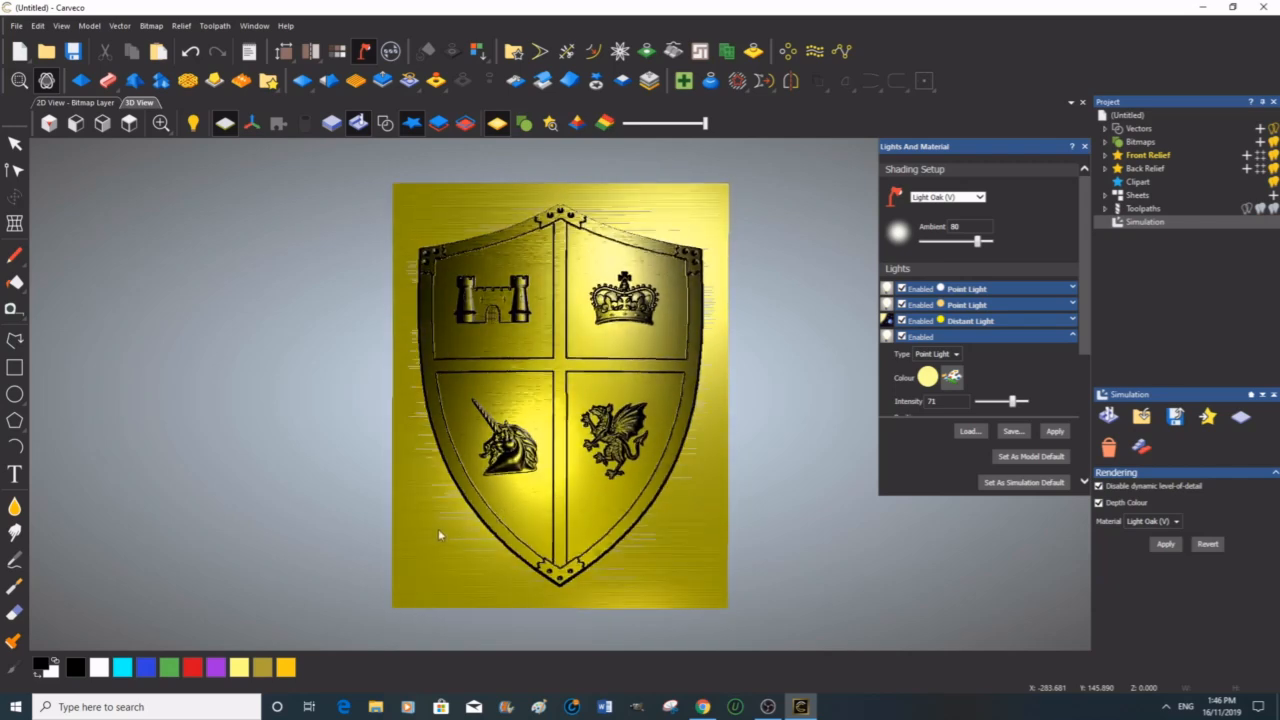
{"action": "left_click_drag", "start_coordinate": [447, 535], "coordinate": [452, 548]}
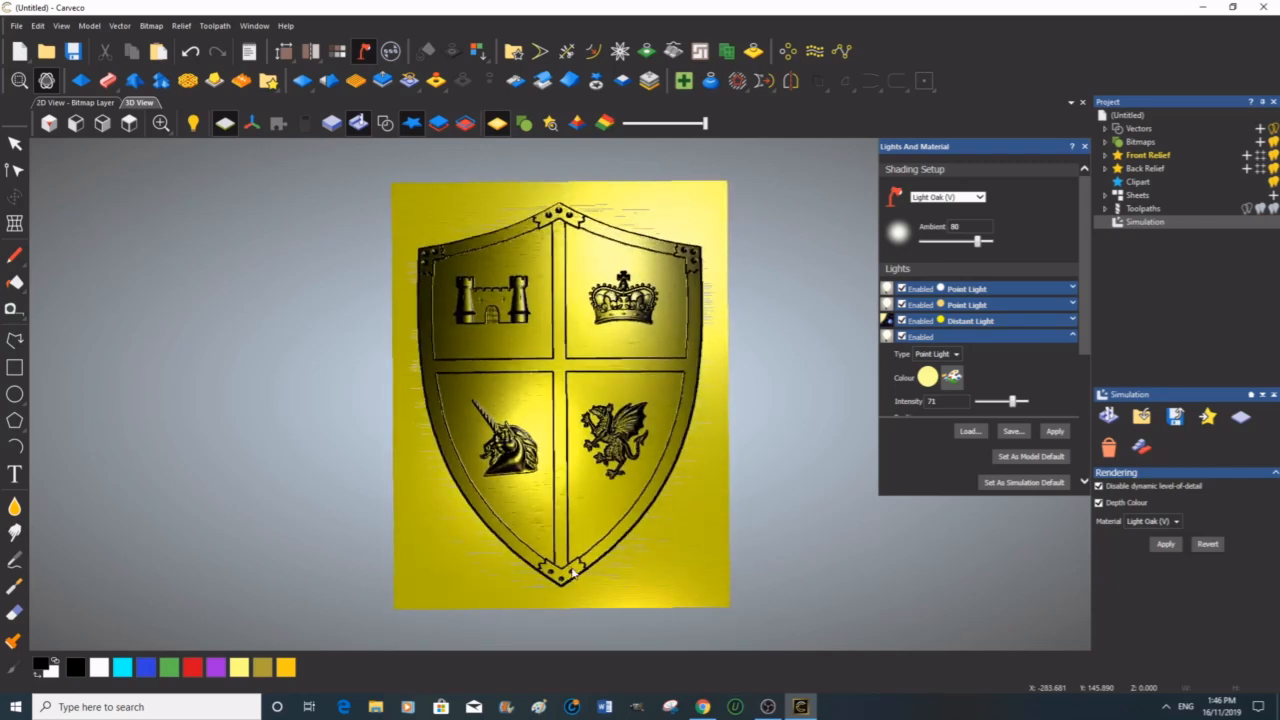
{"action": "left_click_drag", "start_coordinate": [580, 579], "coordinate": [580, 581]}
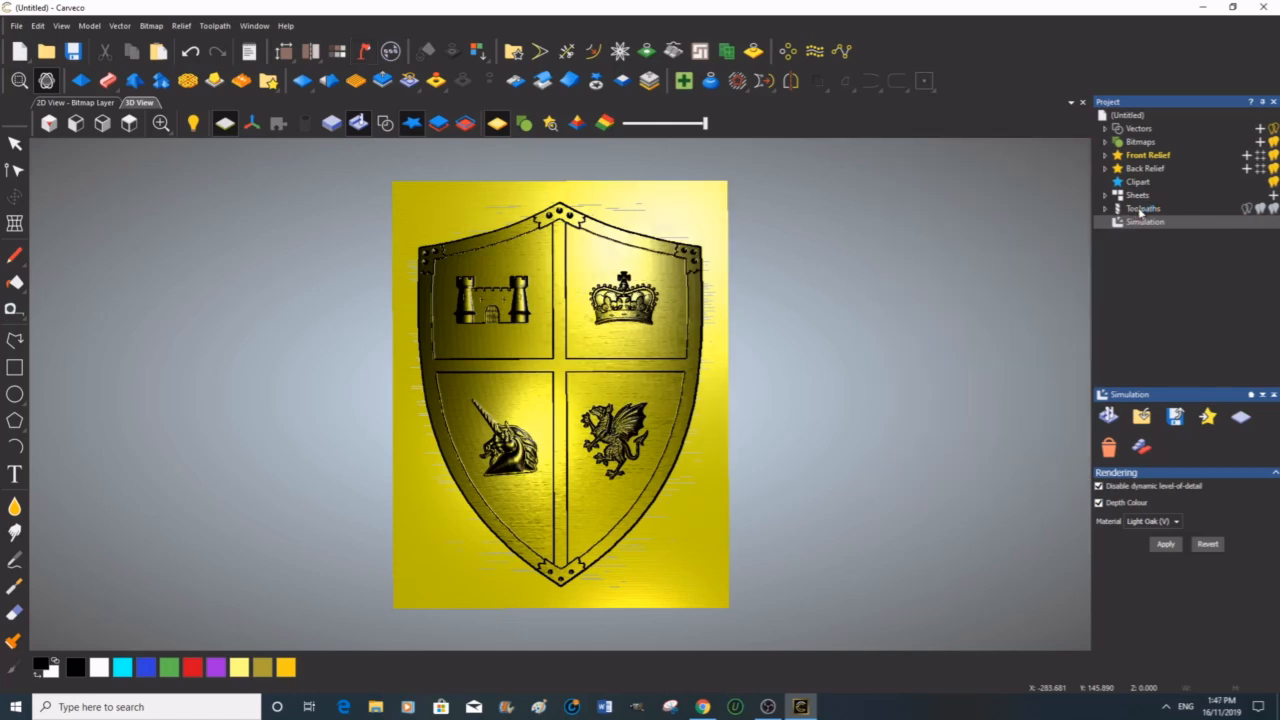
Step: Open Save Toolpaths for the finishing toolpath and set the file name to test 4
{"action": "left_click", "coordinate": [1140, 210]}
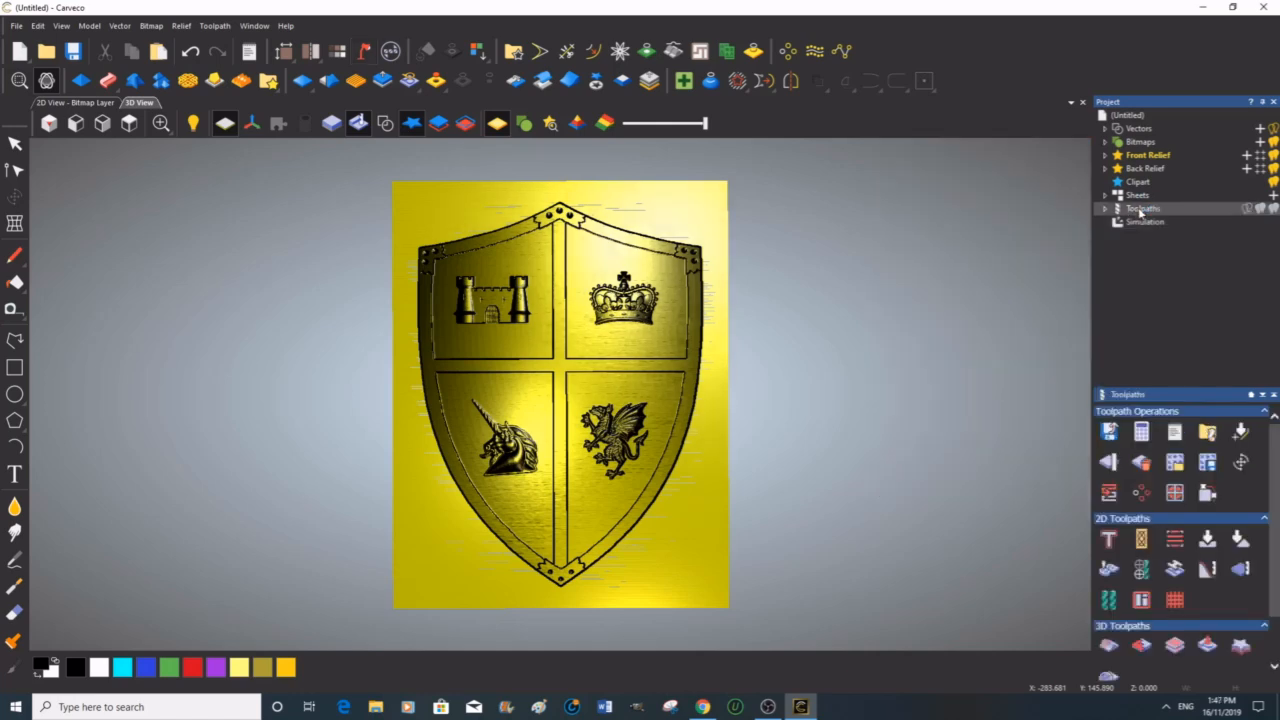
{"action": "left_click", "coordinate": [1110, 432]}
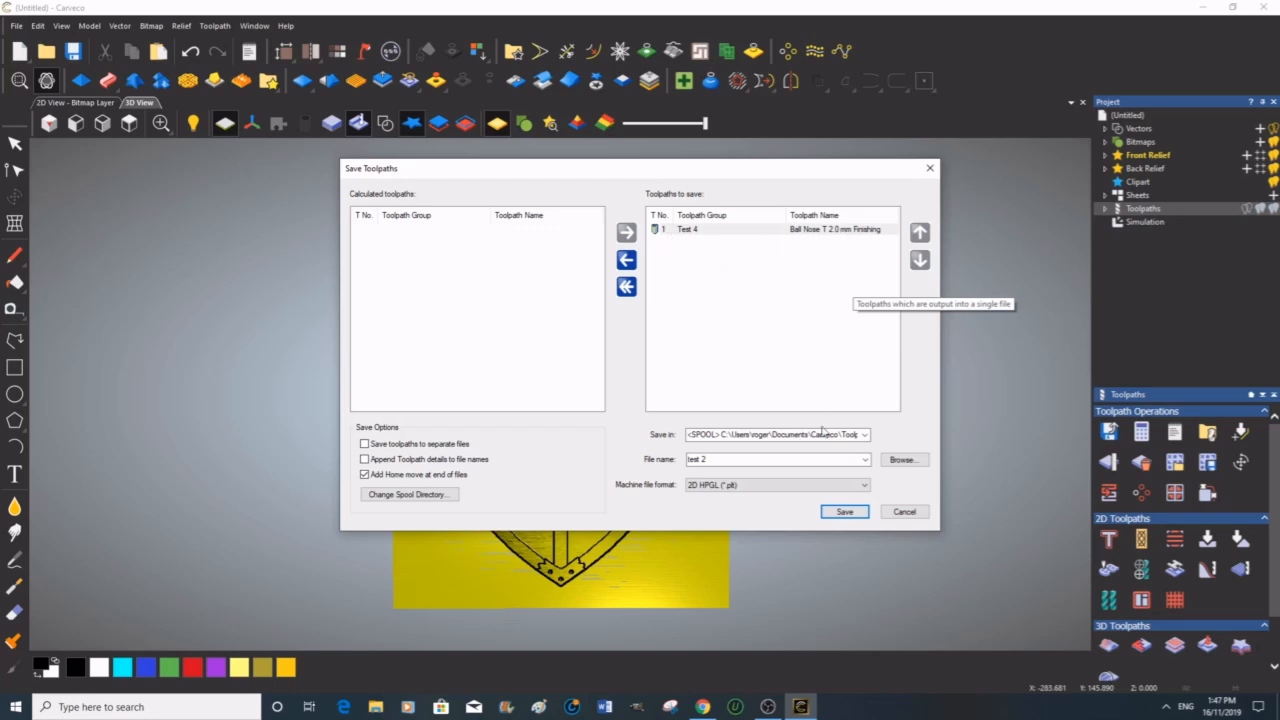
{"action": "left_click_drag", "start_coordinate": [709, 459], "coordinate": [688, 459]}
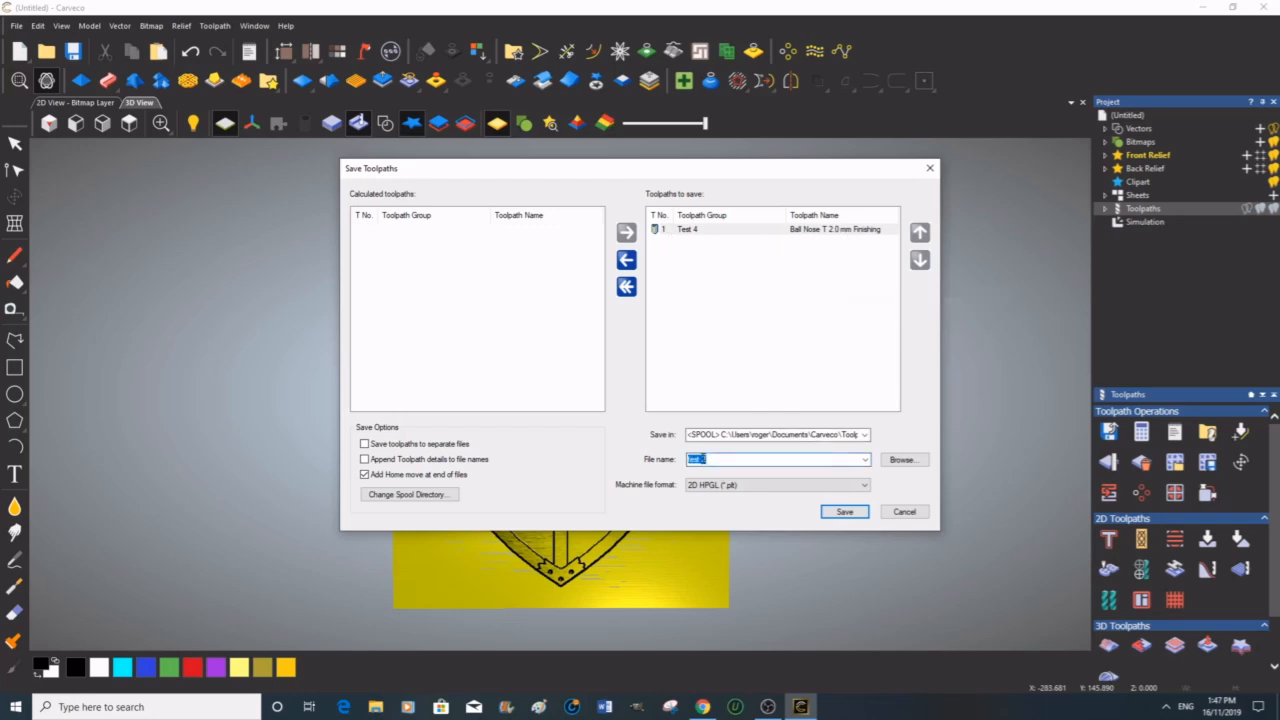
{"action": "left_click", "coordinate": [708, 459]}
Step: Set the machine file format to G-Code (mm) (*.tap)
{"action": "left_click_drag", "start_coordinate": [857, 435], "coordinate": [668, 489]}
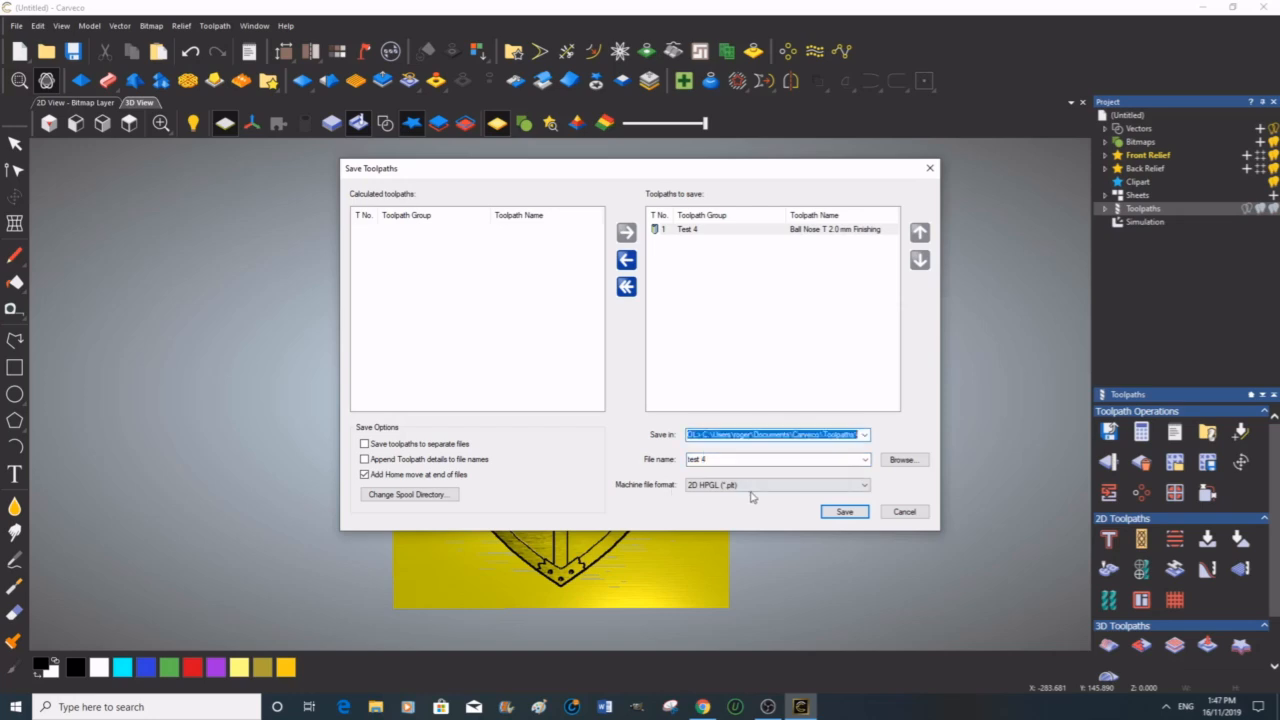
{"action": "left_click", "coordinate": [865, 487]}
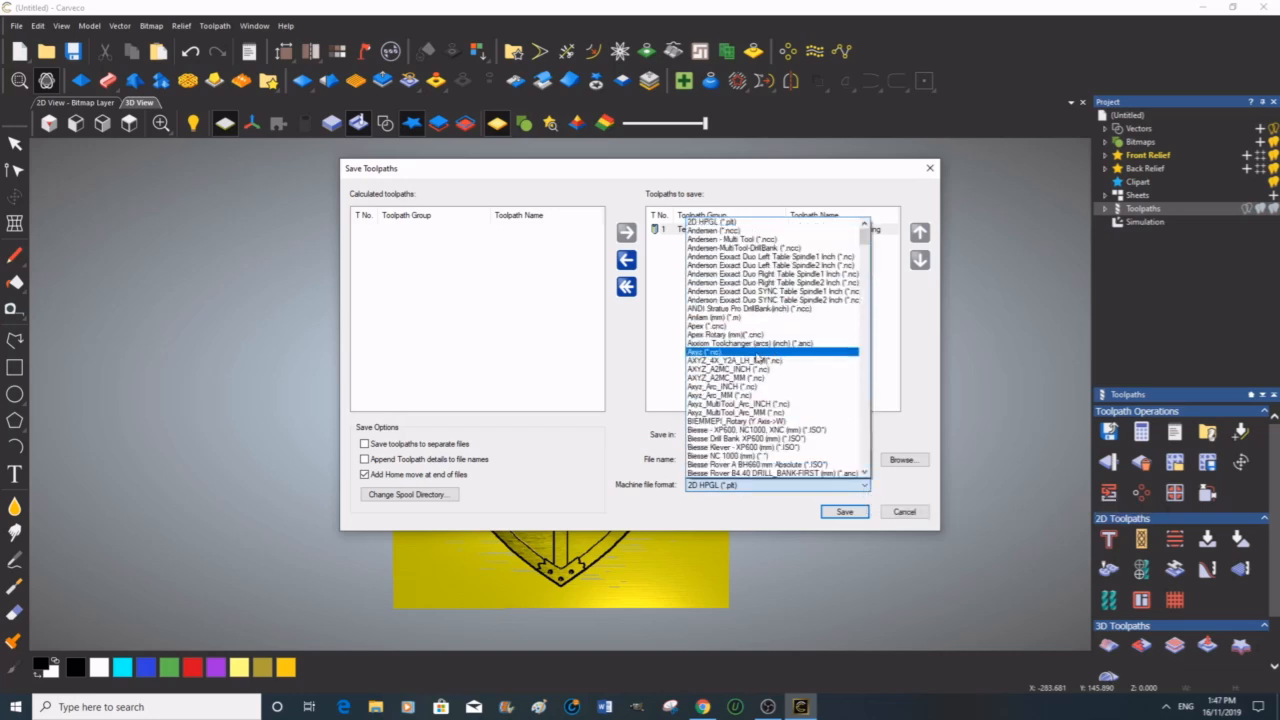
{"action": "scroll", "coordinate": [760, 356], "scroll_direction": "down", "scroll_amount": 6}
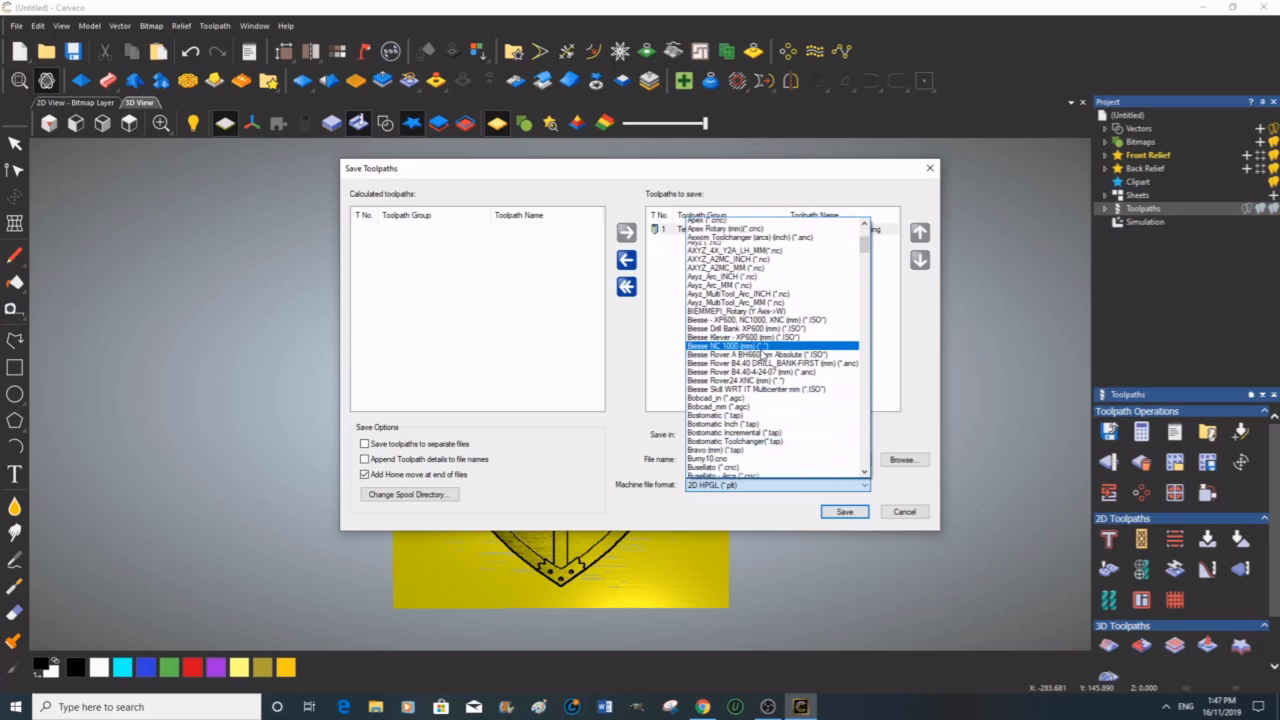
{"action": "scroll", "coordinate": [762, 356], "scroll_direction": "down", "scroll_amount": 2}
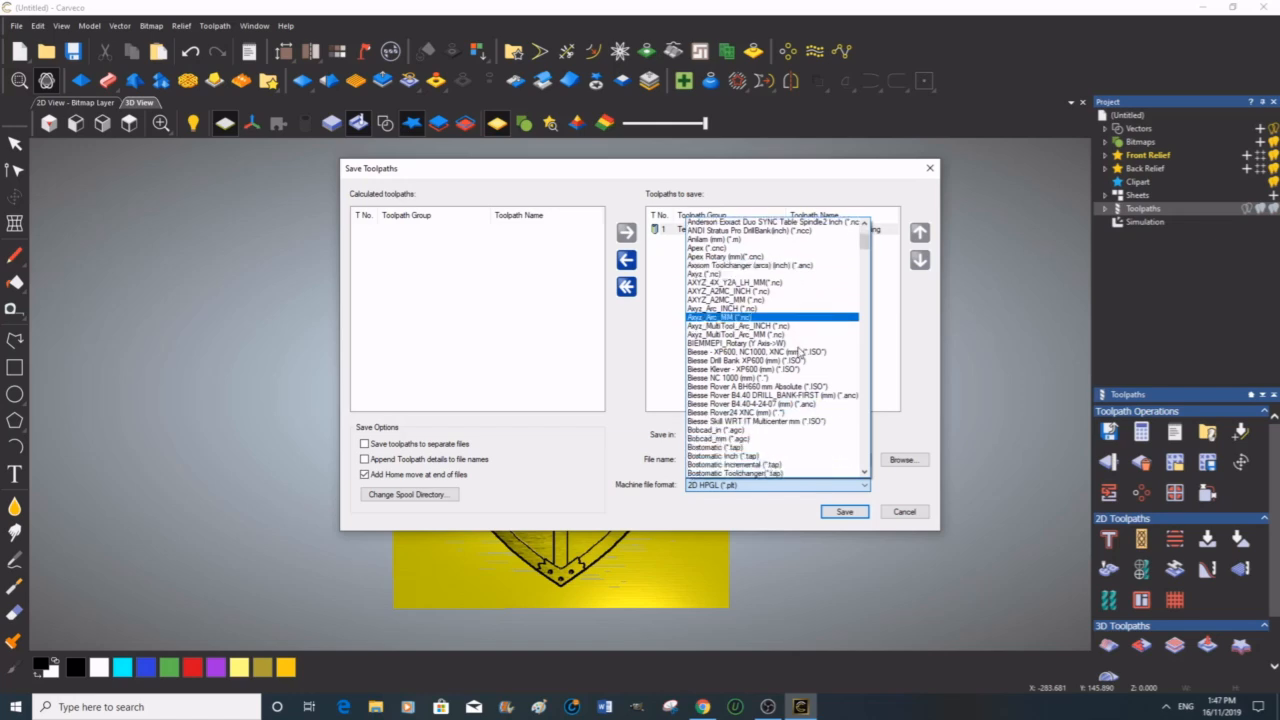
{"action": "scroll", "coordinate": [800, 352], "scroll_direction": "down", "scroll_amount": 4}
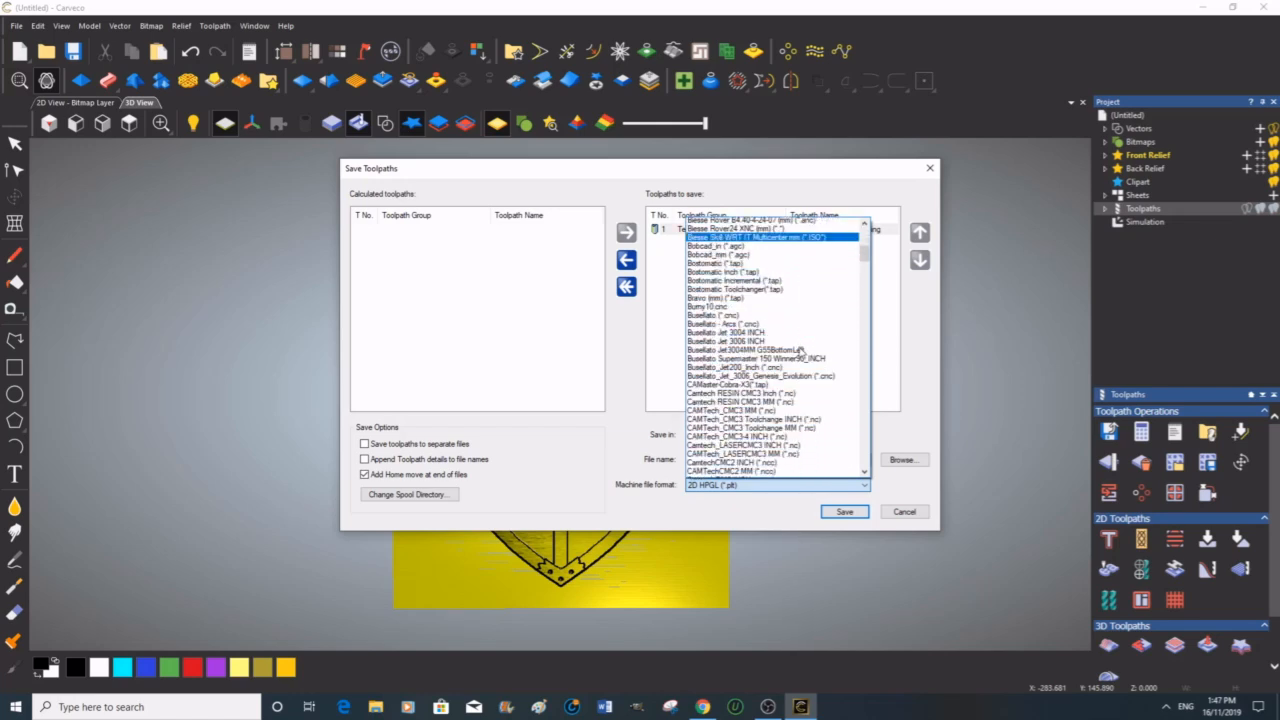
{"action": "scroll", "coordinate": [800, 352], "scroll_direction": "down", "scroll_amount": 4}
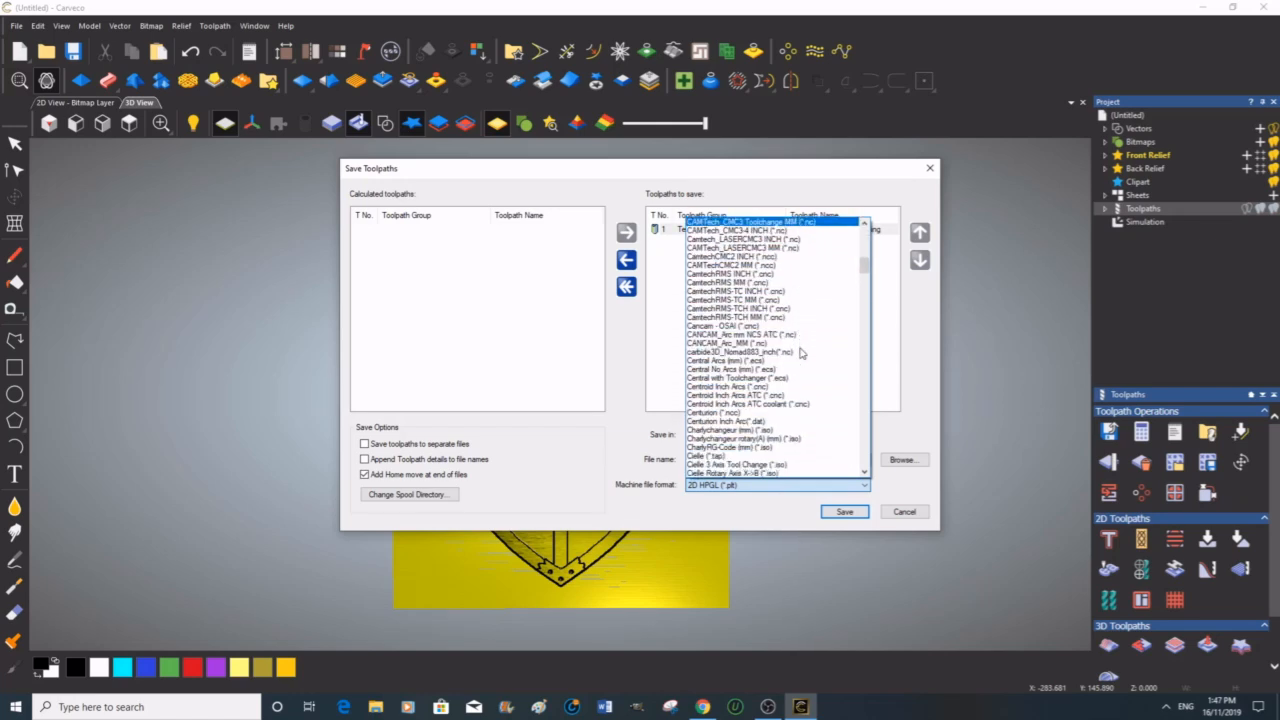
{"action": "scroll", "coordinate": [800, 352], "scroll_direction": "down", "scroll_amount": 5}
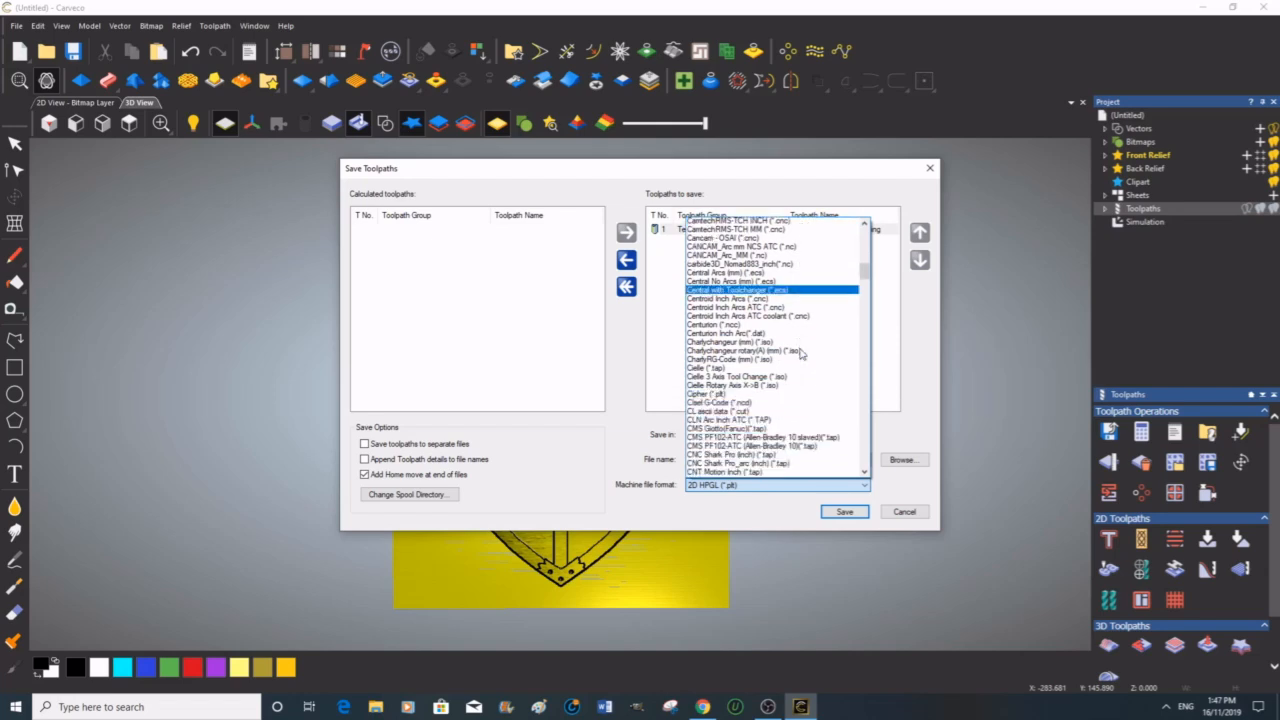
{"action": "scroll", "coordinate": [800, 353], "scroll_direction": "down", "scroll_amount": 7}
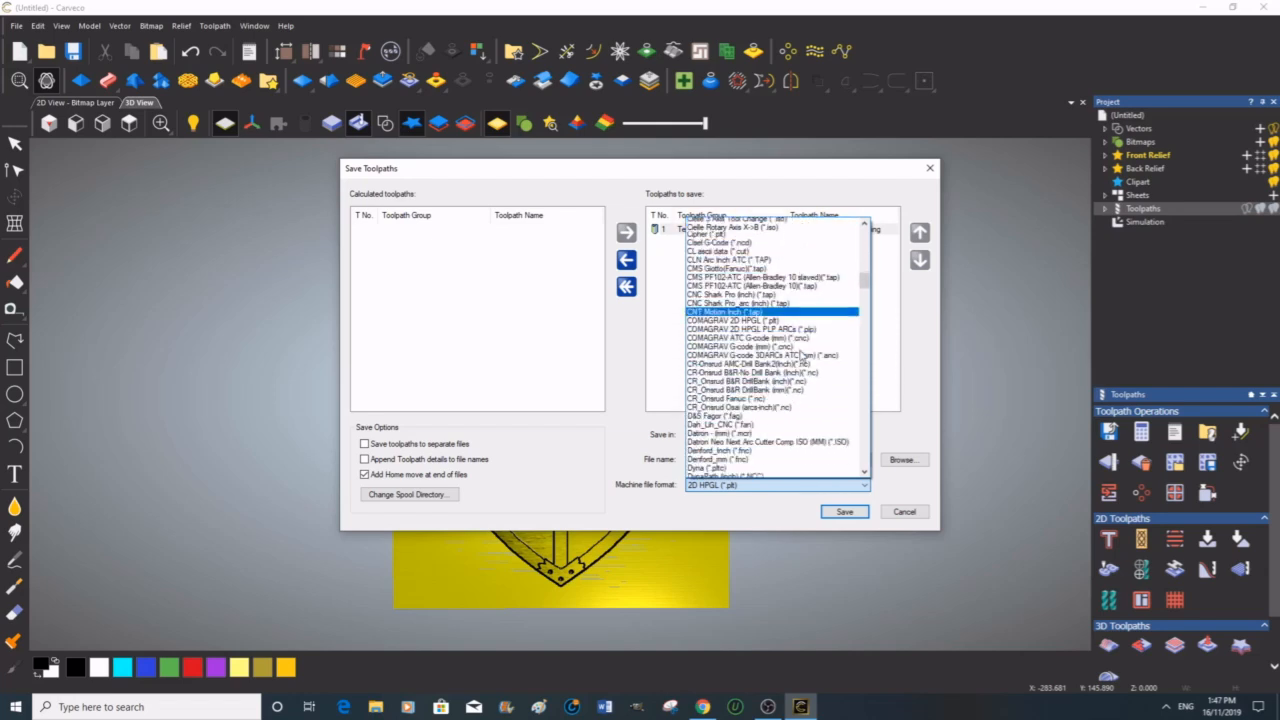
{"action": "scroll", "coordinate": [800, 355], "scroll_direction": "down", "scroll_amount": 7}
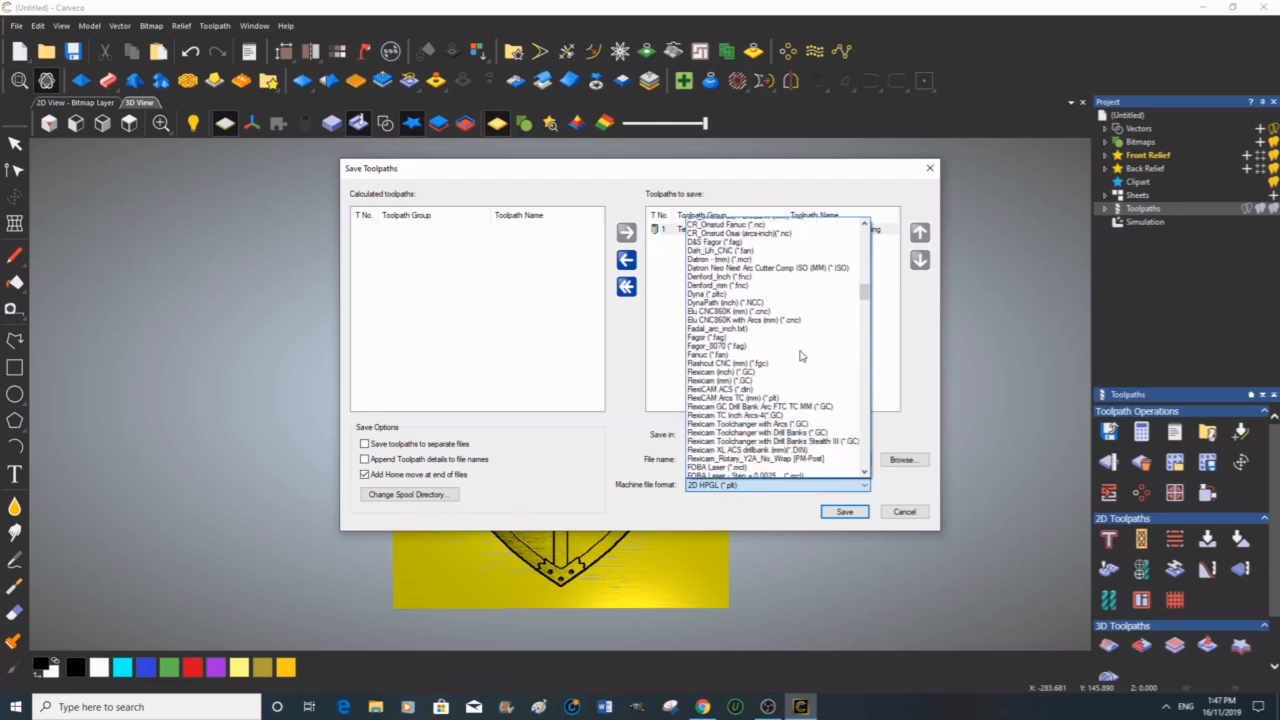
{"action": "scroll", "coordinate": [800, 352], "scroll_direction": "down", "scroll_amount": 6}
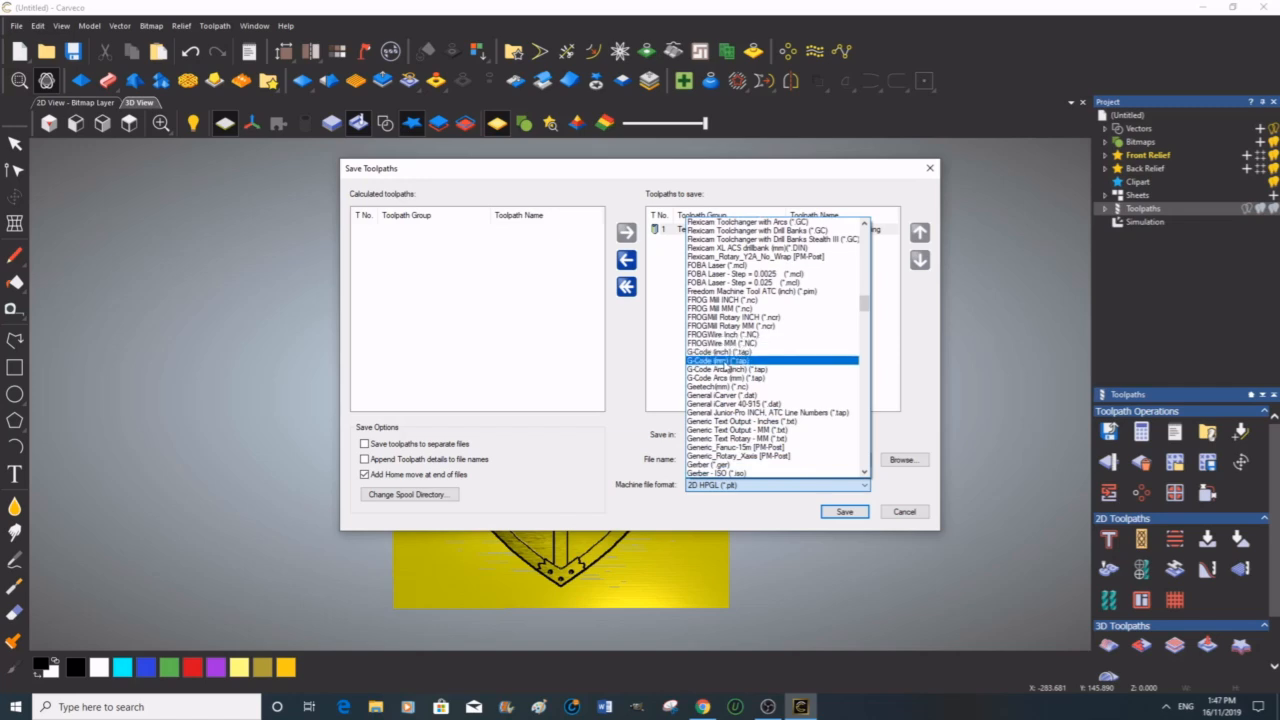
{"action": "left_click", "coordinate": [726, 361]}
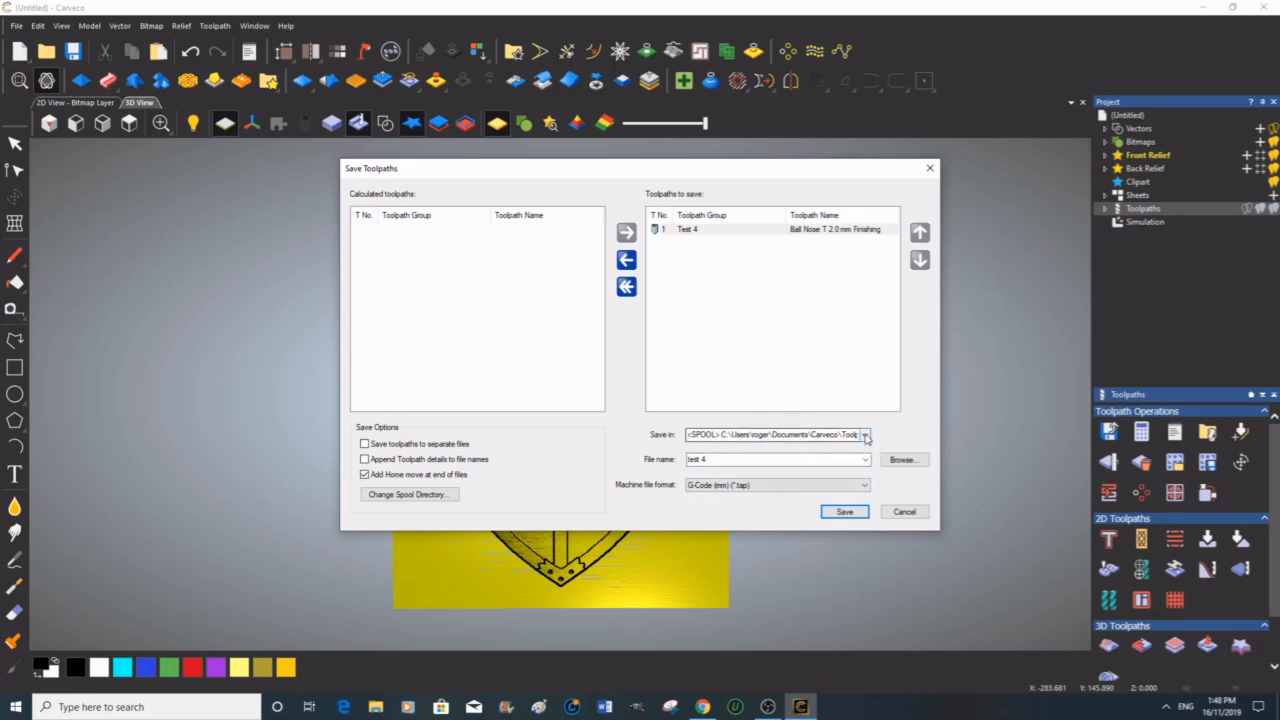
Step: Change the toolpath save location to the Desktop, save the toolpath, and close the Save Toolpaths dialog
{"action": "left_click", "coordinate": [903, 461]}
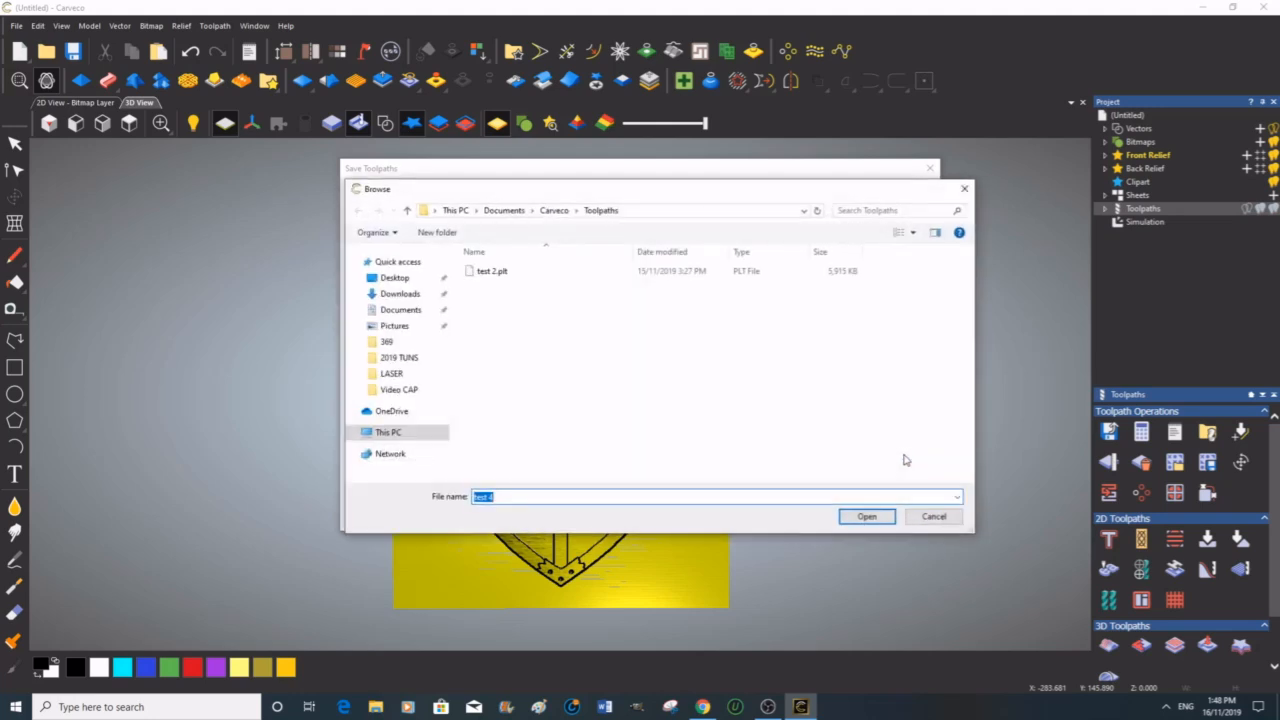
{"action": "left_click", "coordinate": [394, 279]}
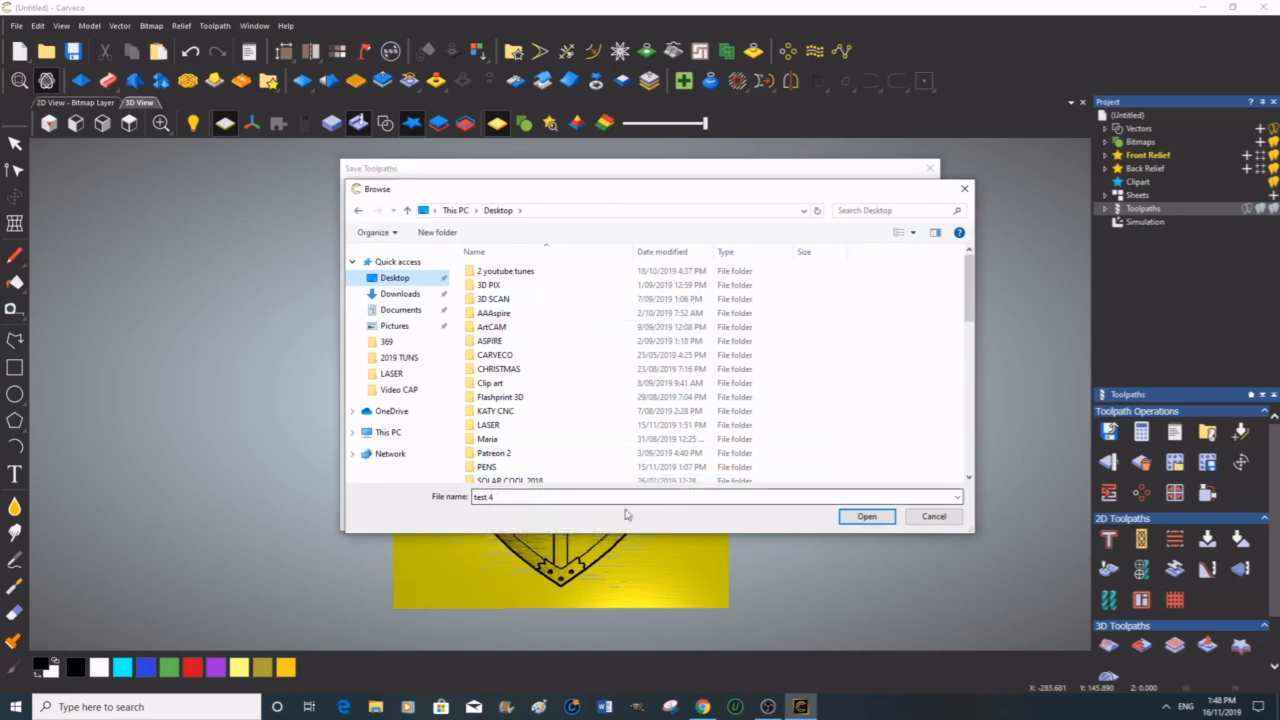
{"action": "left_click", "coordinate": [872, 519]}
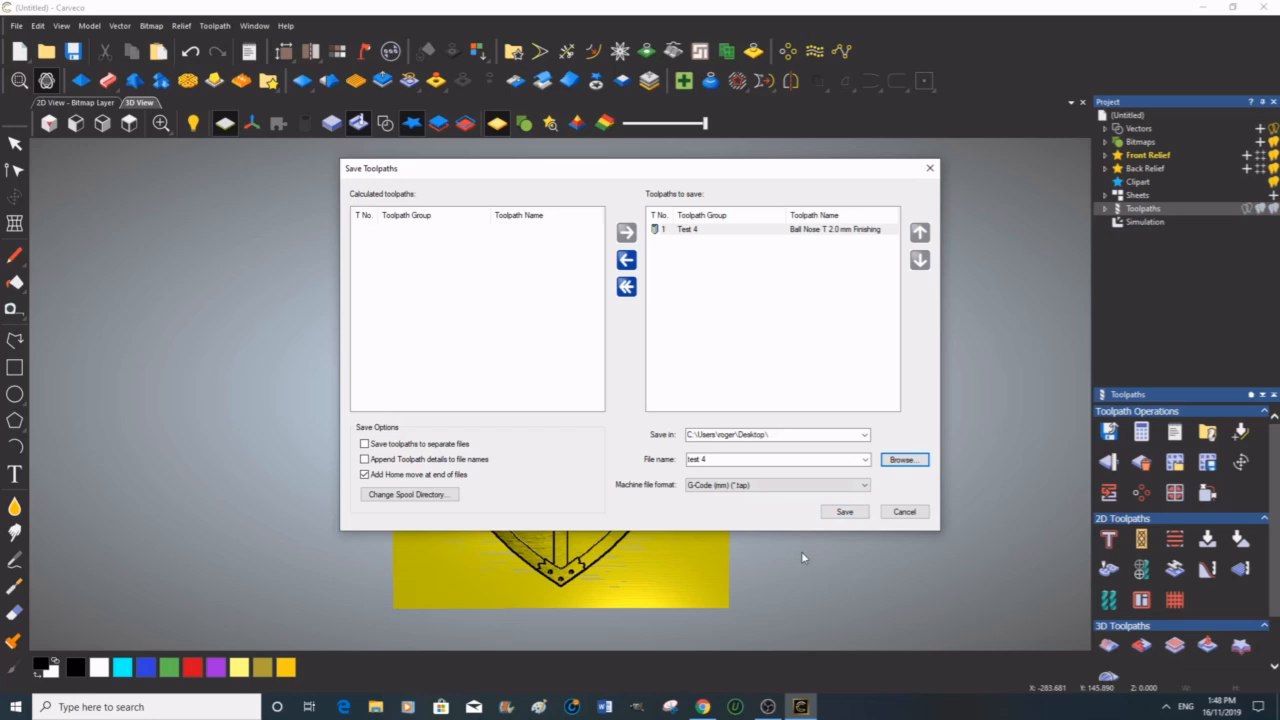
{"action": "left_click", "coordinate": [846, 512]}
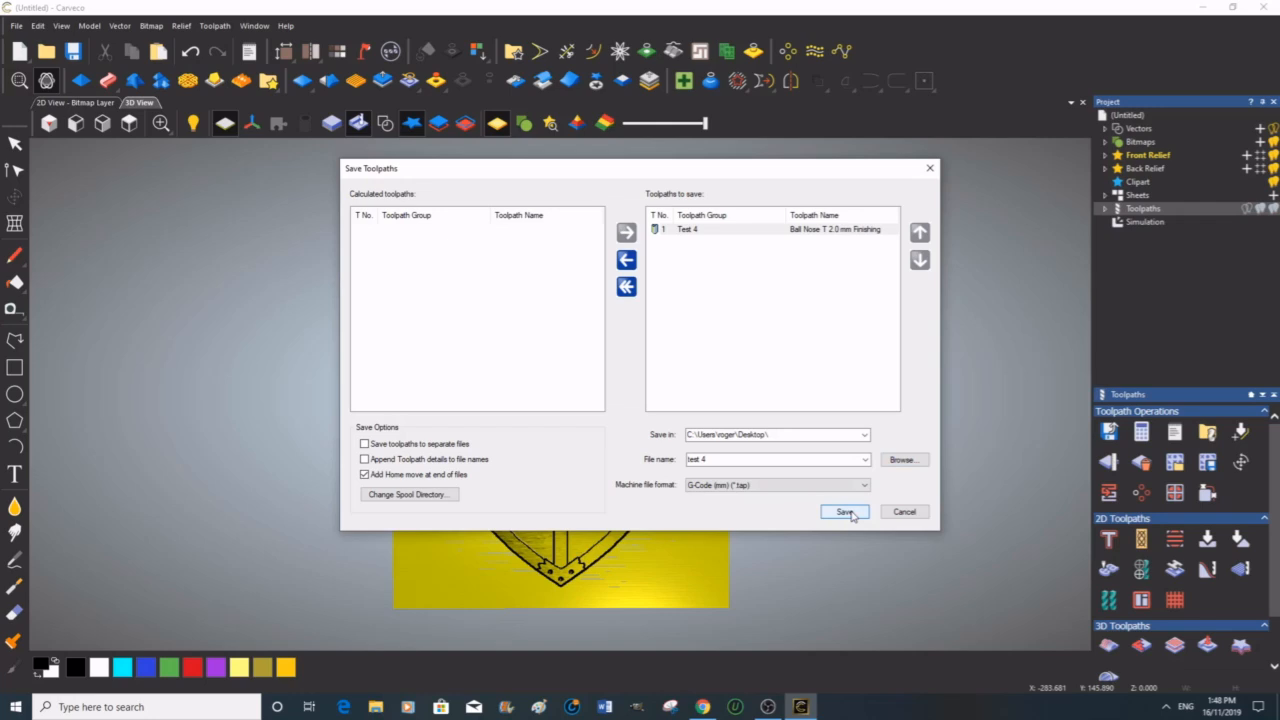
{"action": "left_click", "coordinate": [931, 170]}
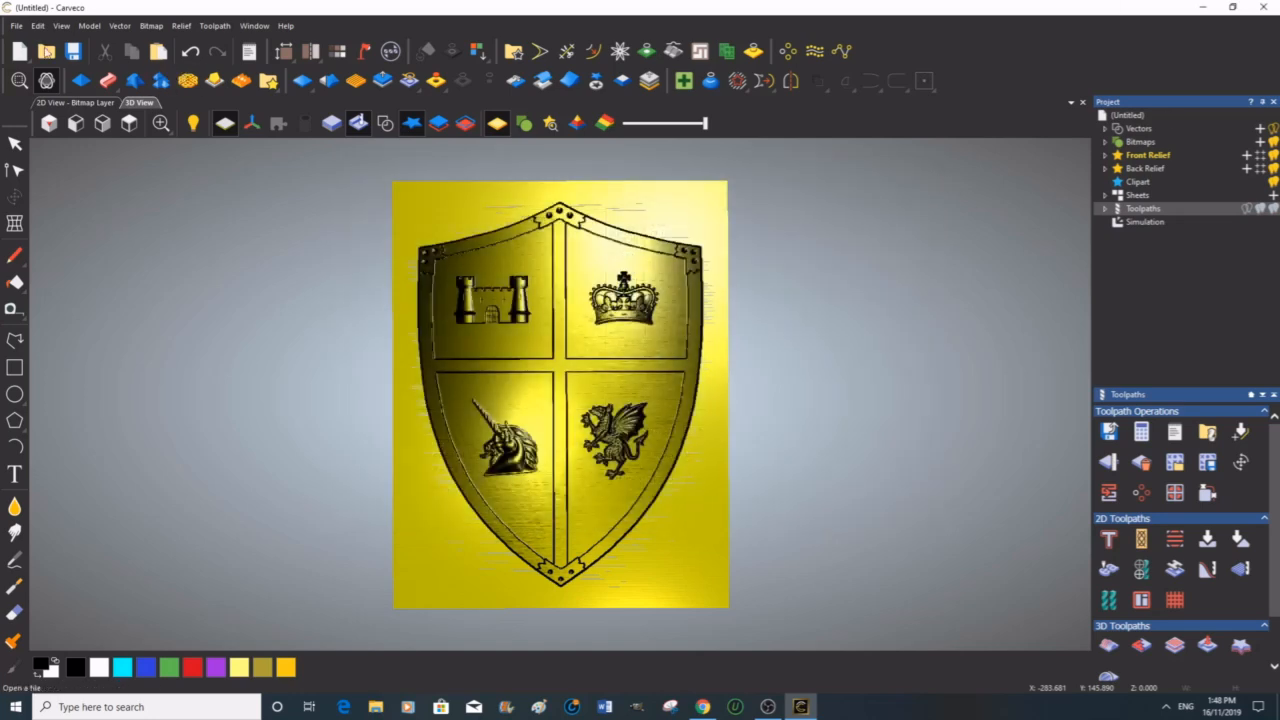
Step: Save the model as a Carveco Model (*.art) named TEST 44 on the Desktop
{"action": "left_click", "coordinate": [16, 26]}
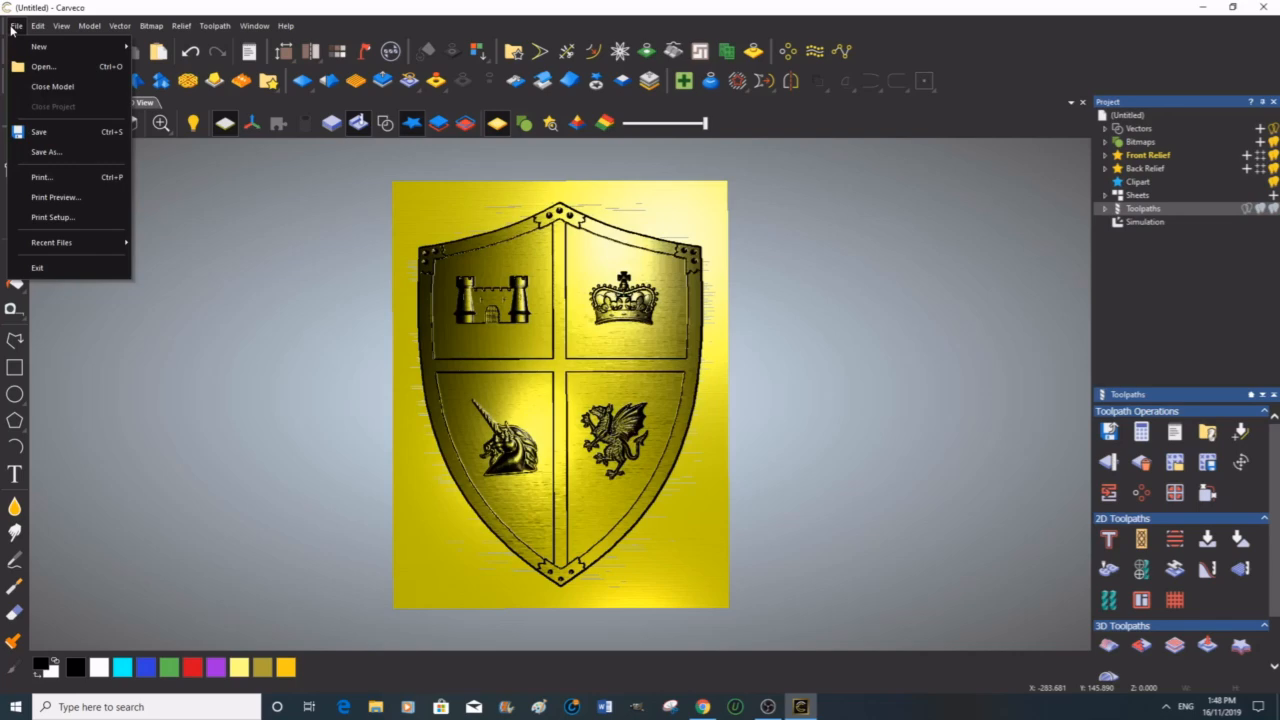
{"action": "left_click", "coordinate": [44, 146]}
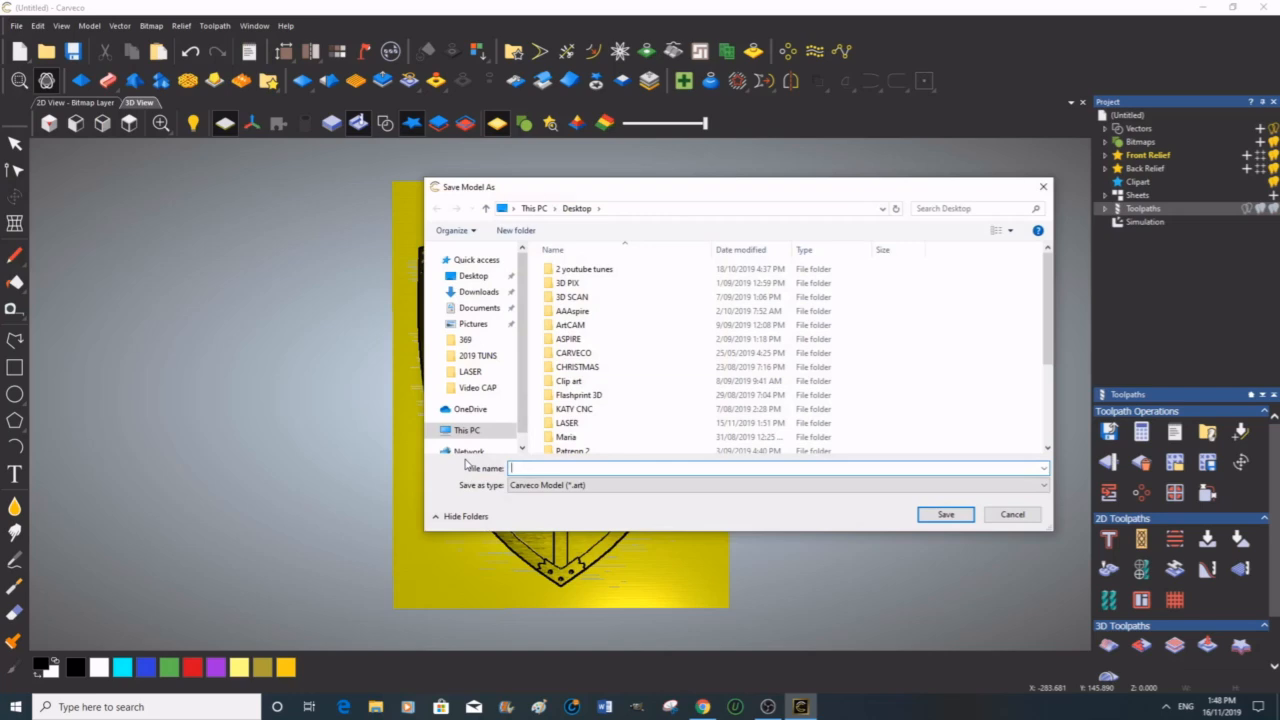
{"action": "type", "text": "tEST"}
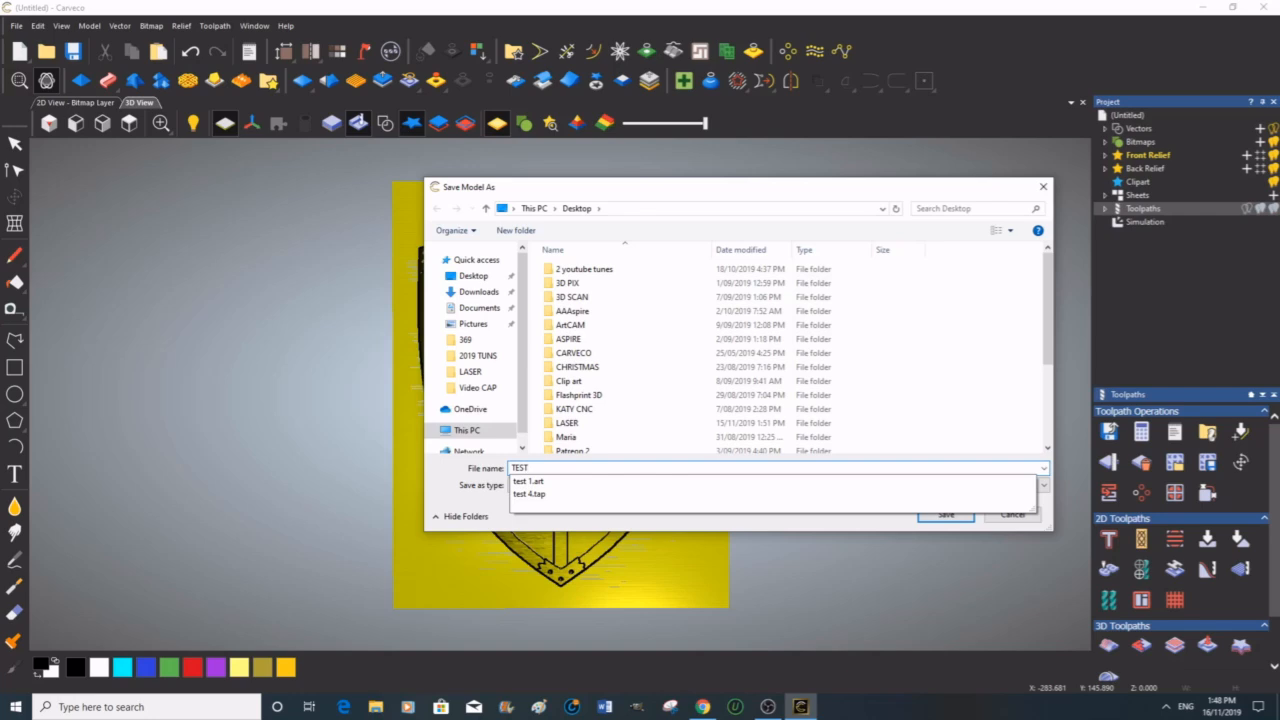
{"action": "type", "text": "2"}
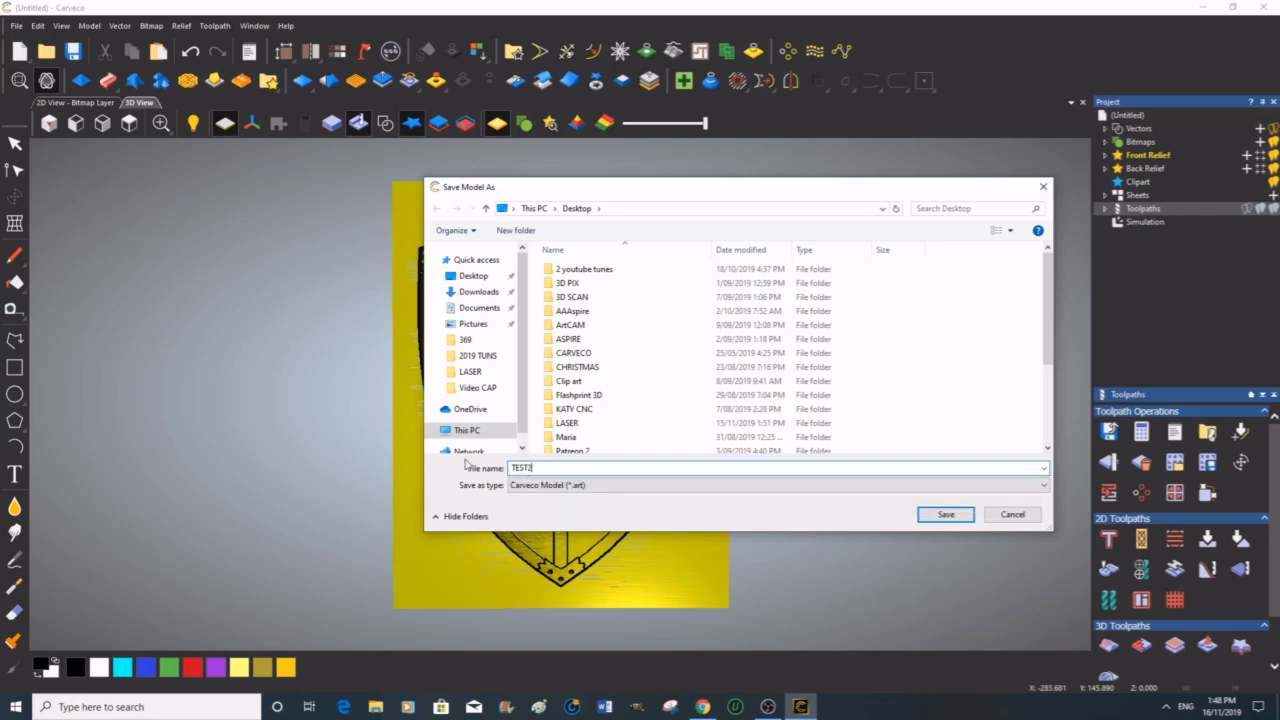
{"action": "key", "text": "BackSpace"}
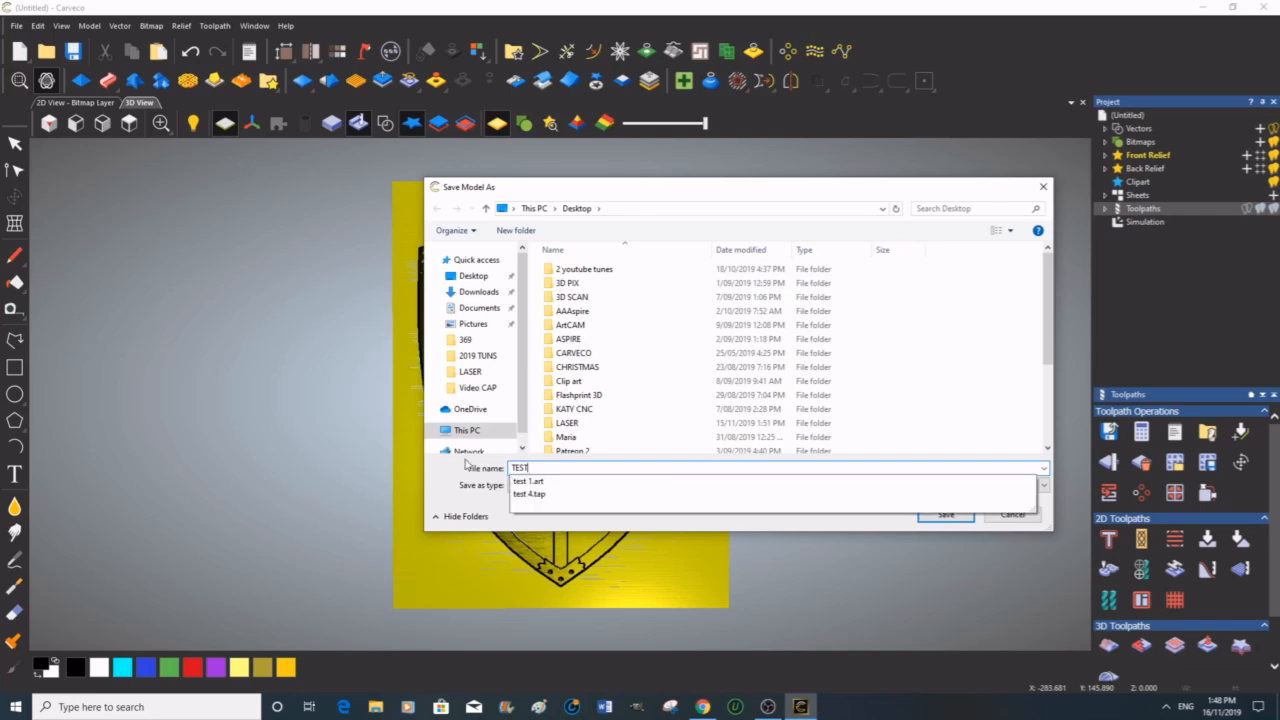
{"action": "type", "text": "44"}
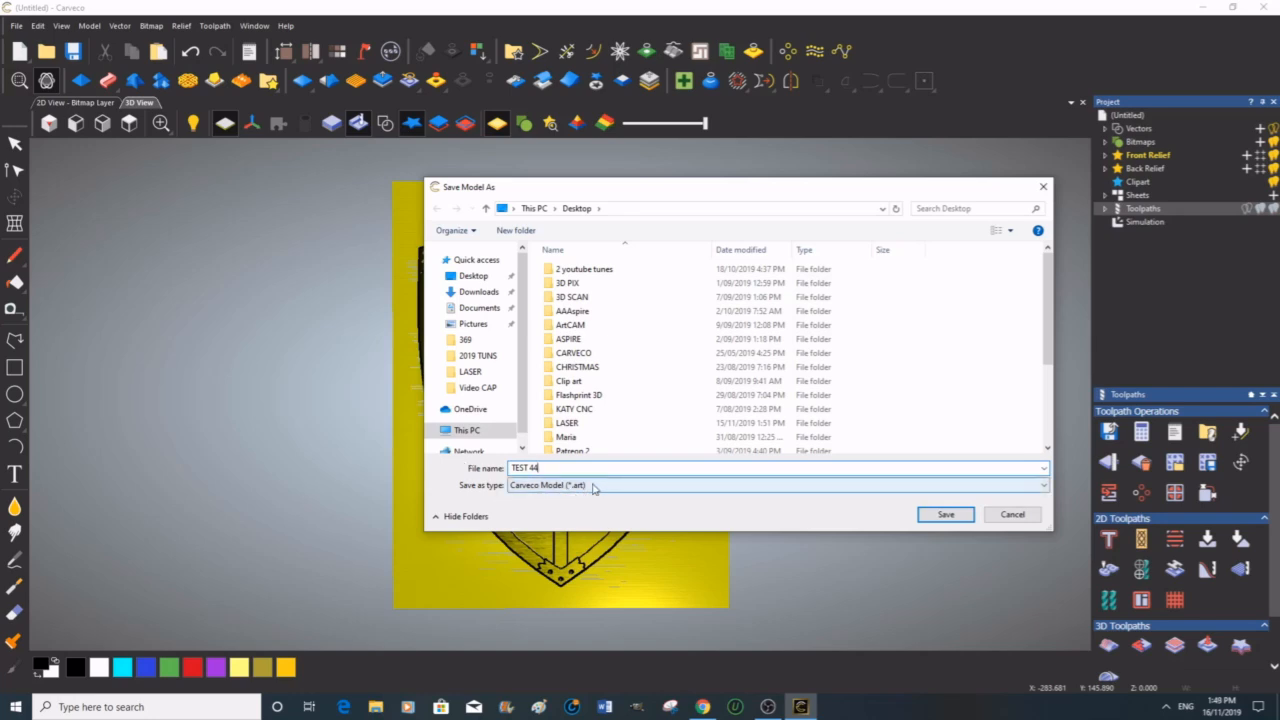
{"action": "left_click", "coordinate": [954, 515]}
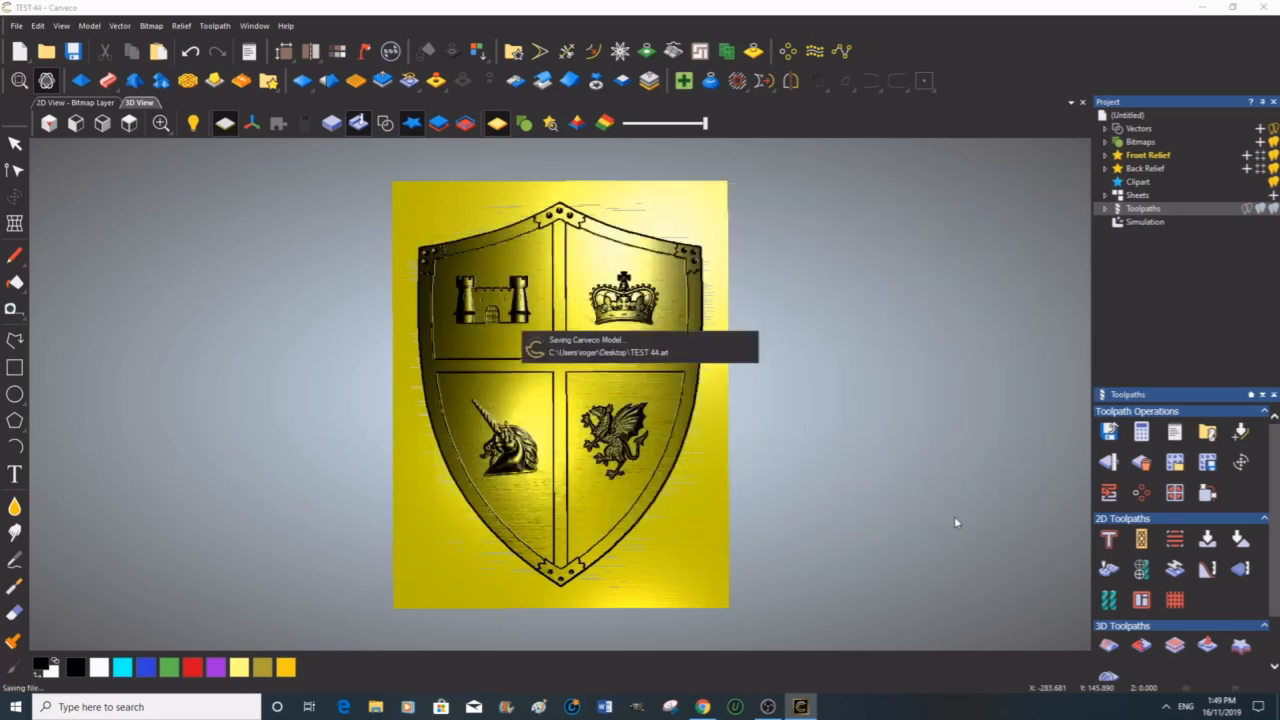